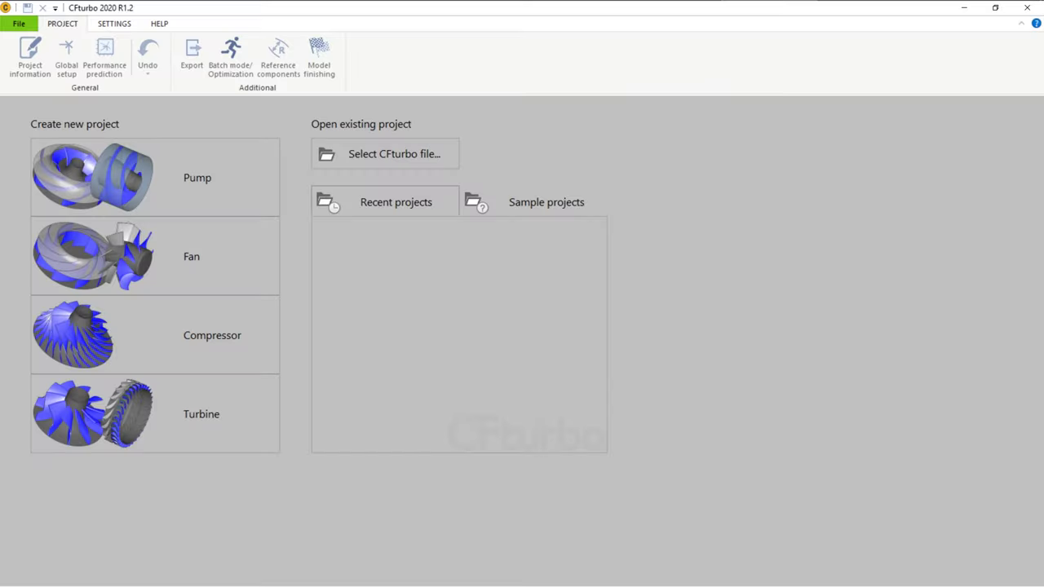
Create a new pump project and specify its design point by total pressure difference instead of head
click(237, 192)
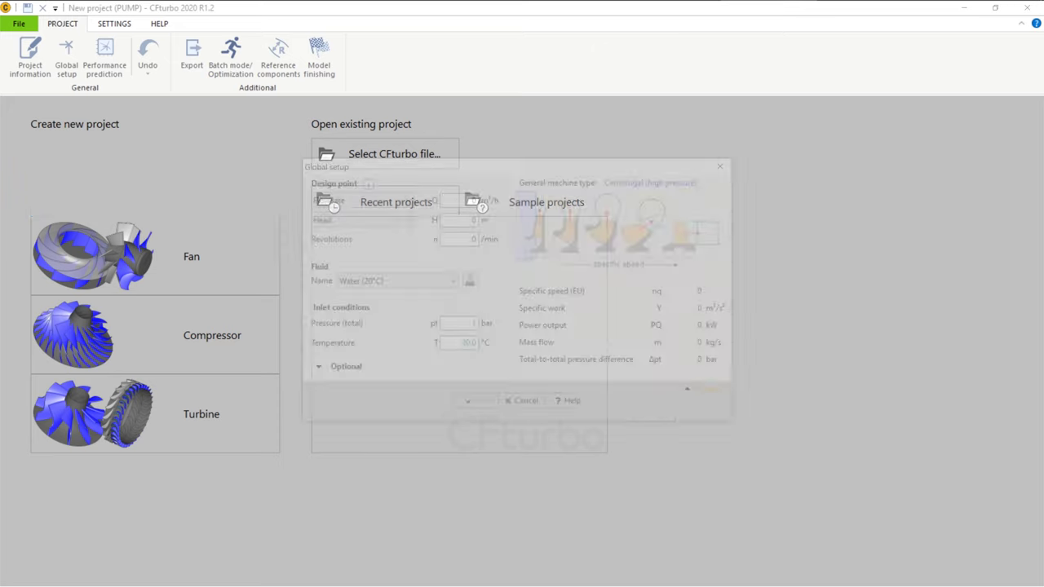
mouse_move(369, 183)
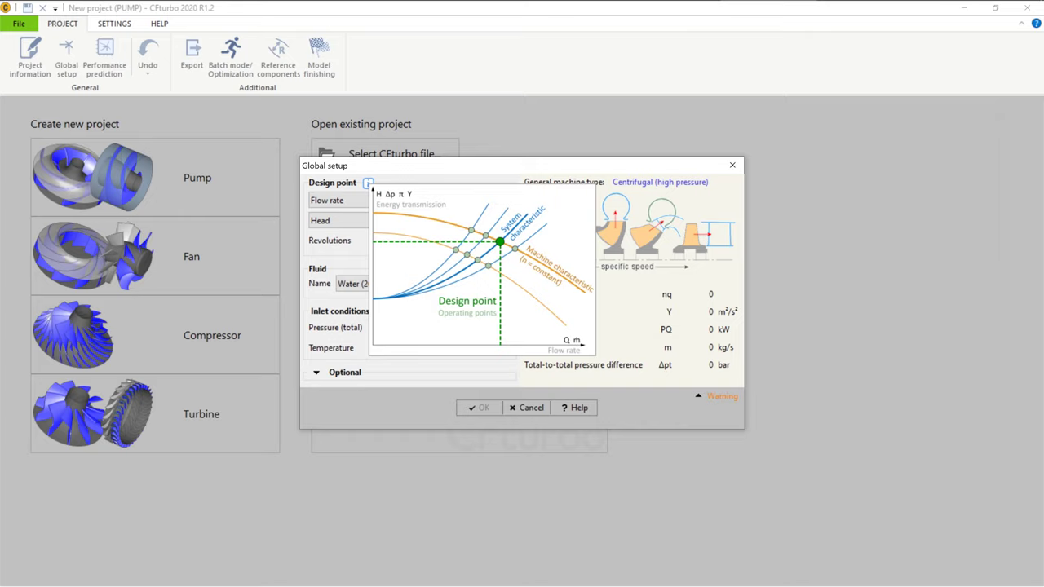
click(362, 220)
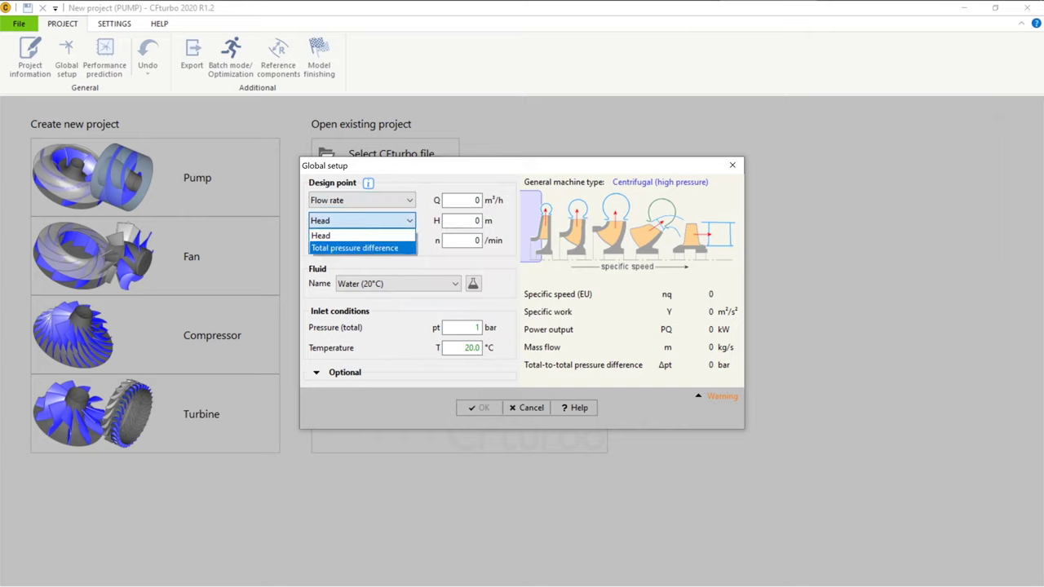
click(355, 248)
Set the design point to a flow rate of 180 m³/h, a total pressure difference of 180 bar and 30000 /min
click(477, 200)
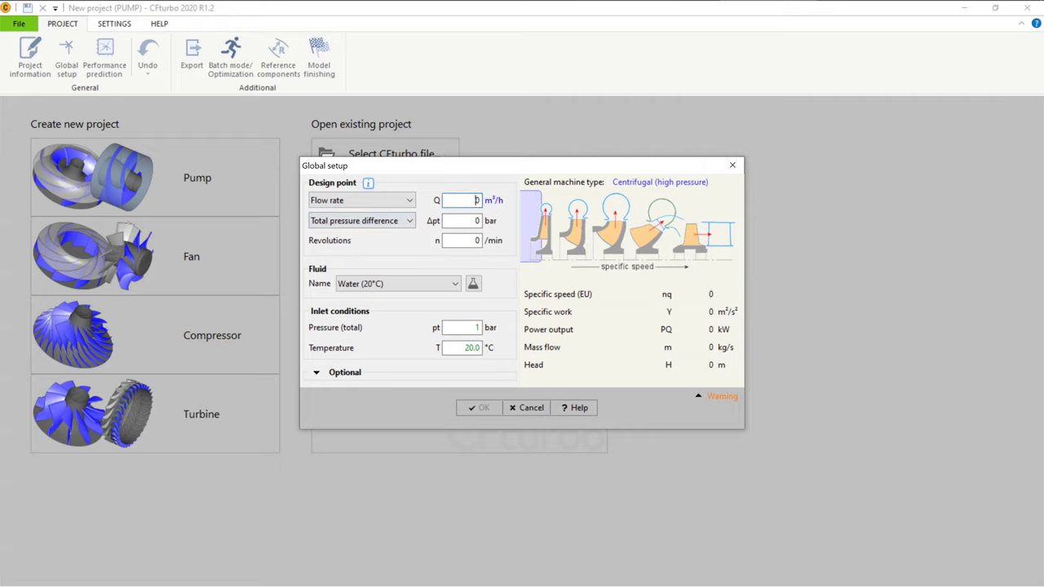
text(180)
click(477, 220)
text(18)
click(477, 240)
text(30000)
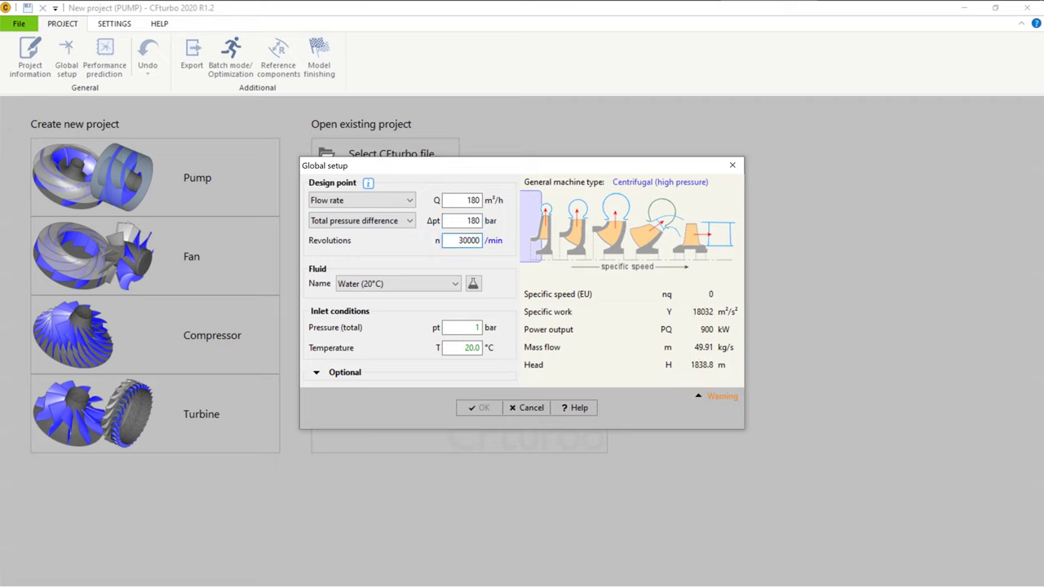
Choose LOX_1 as the fluid, check its properties, and accept the global setup with the default optional settings
click(441, 284)
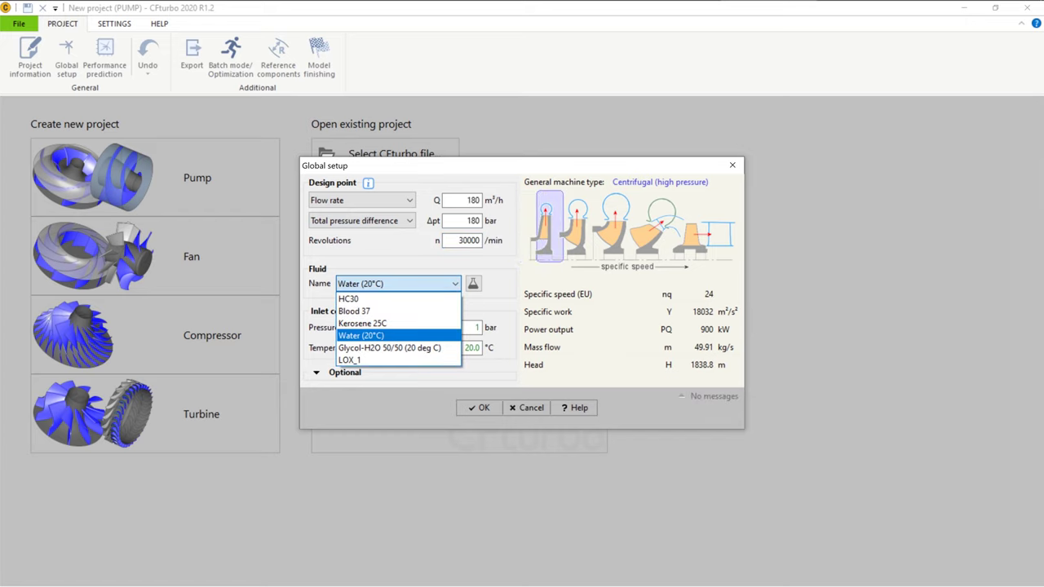
click(383, 360)
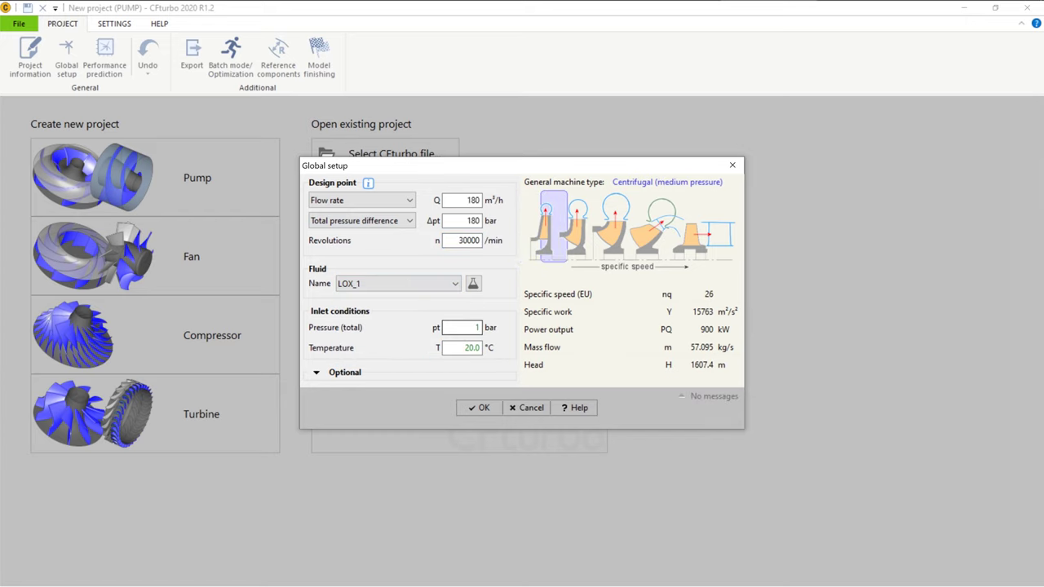
click(473, 283)
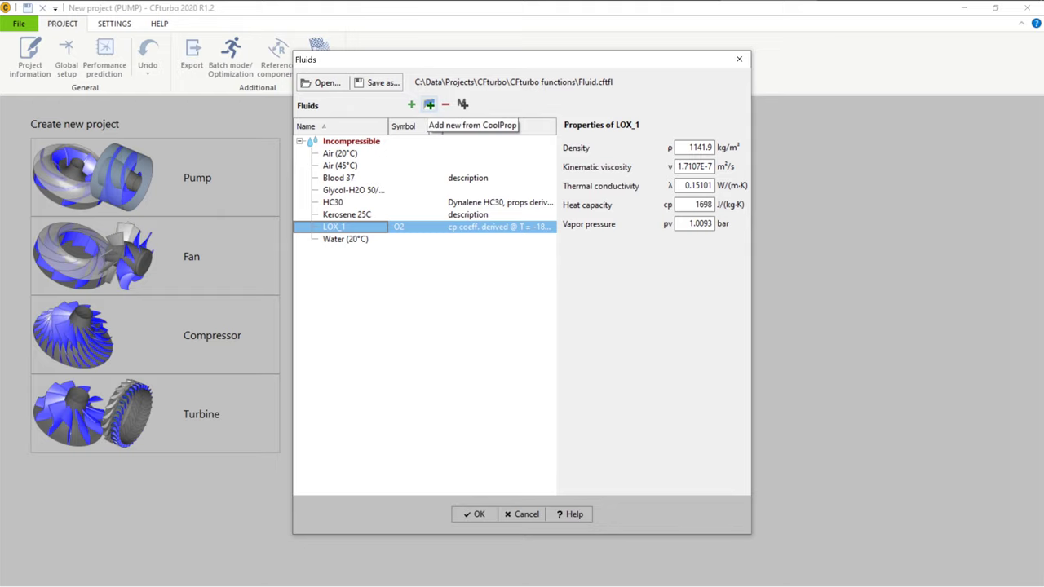
click(522, 514)
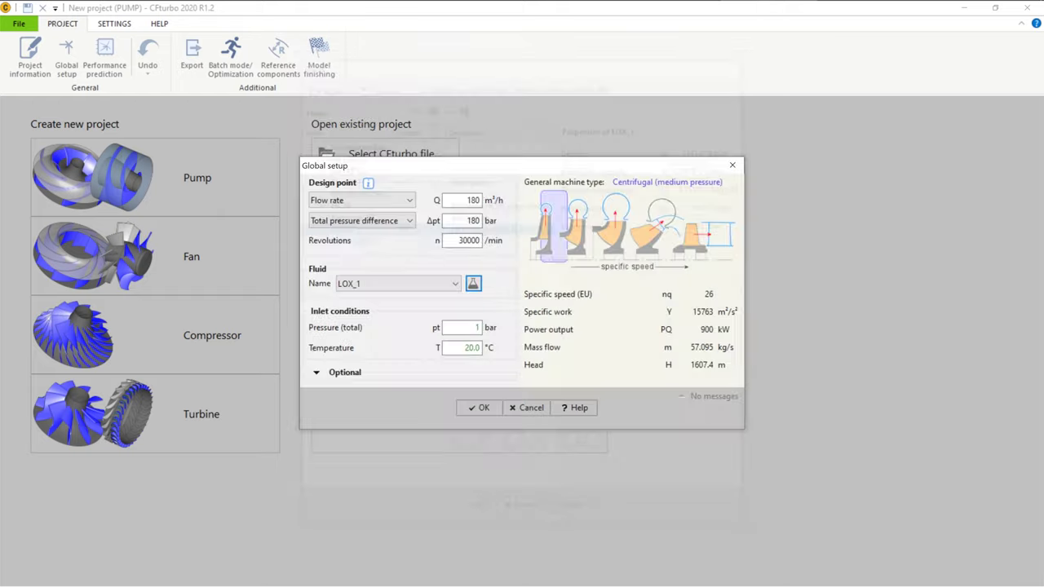
click(317, 372)
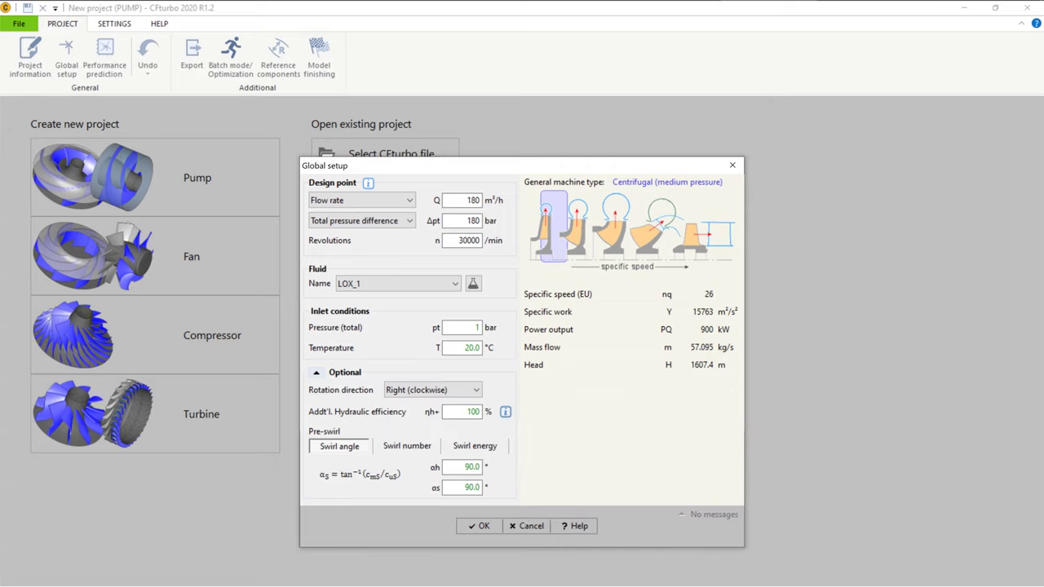
click(478, 526)
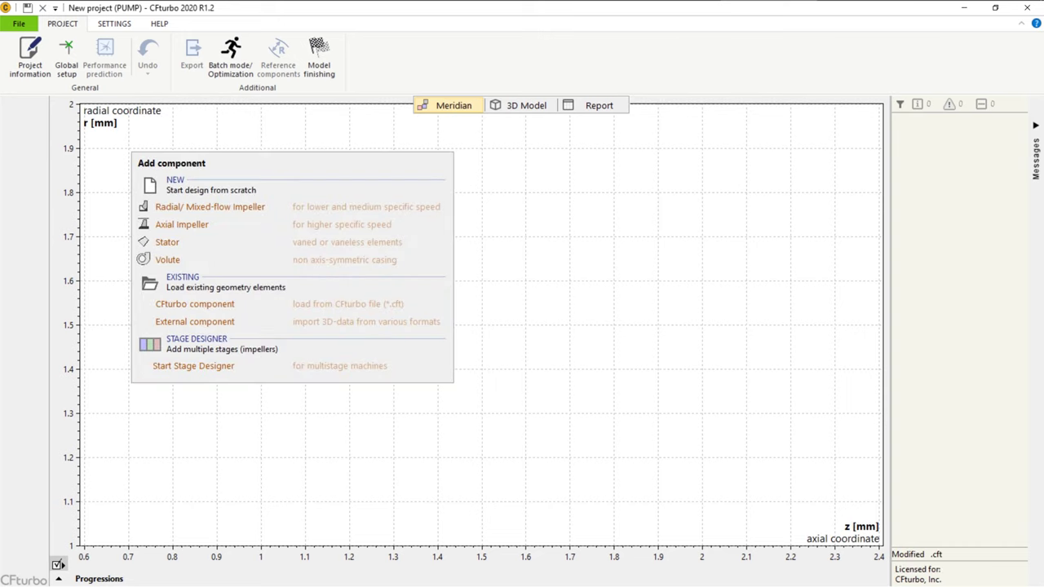
Set up two impeller stages in the Stage Designer and make the first one an axial inducer
click(193, 366)
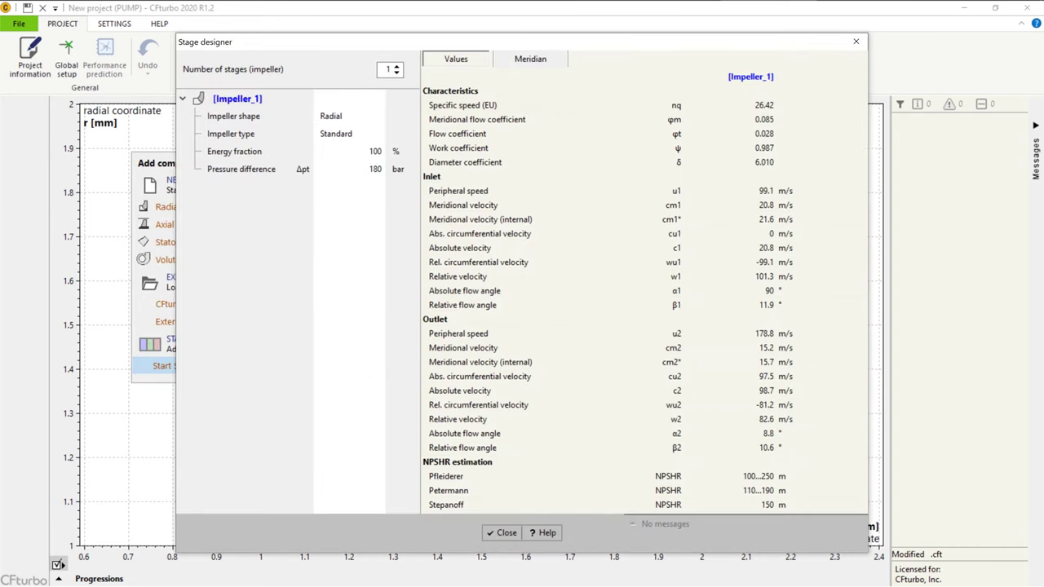
click(397, 66)
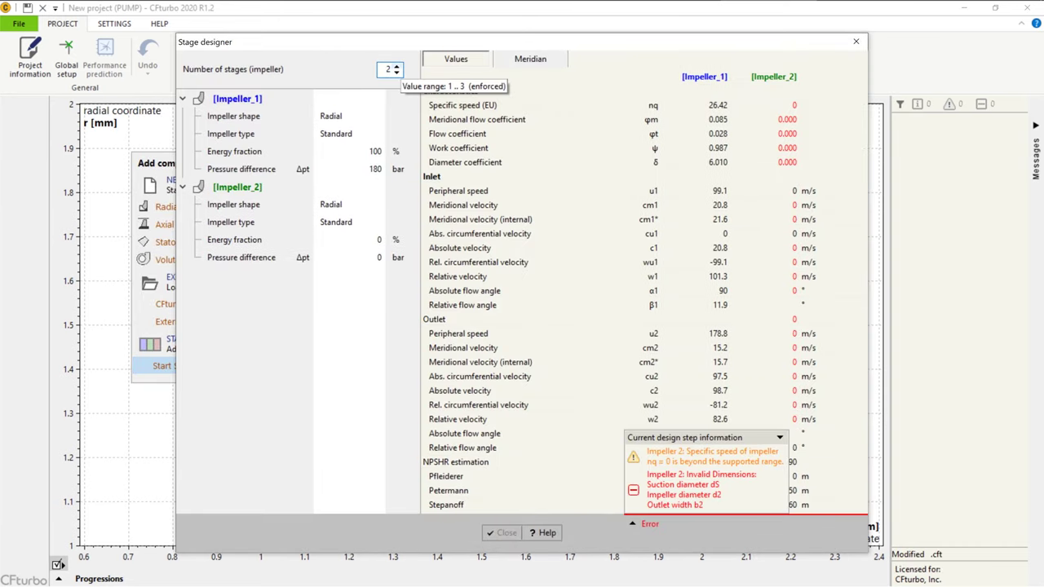
click(330, 116)
click(330, 116)
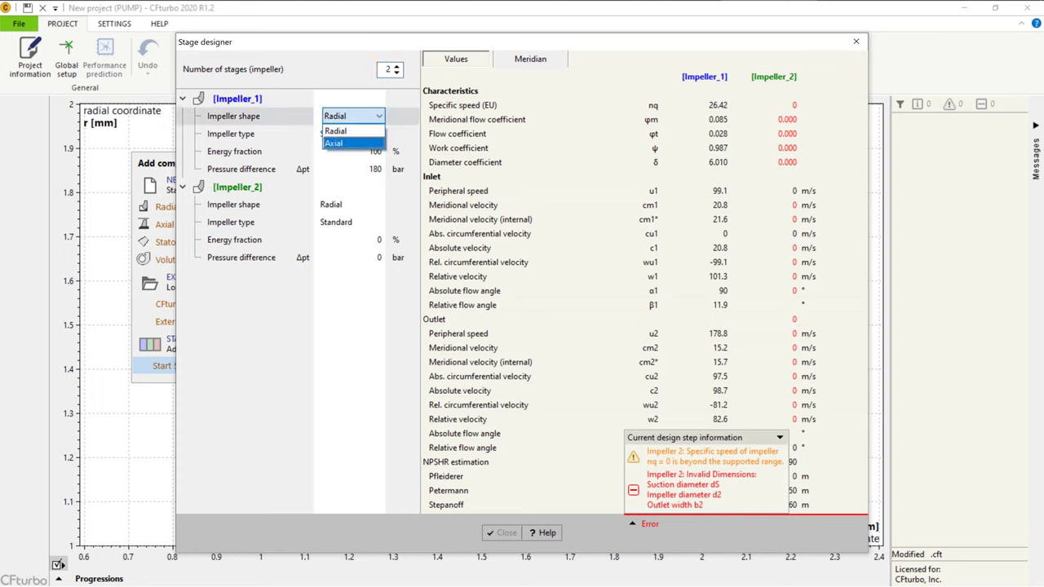
click(332, 137)
click(335, 134)
click(334, 134)
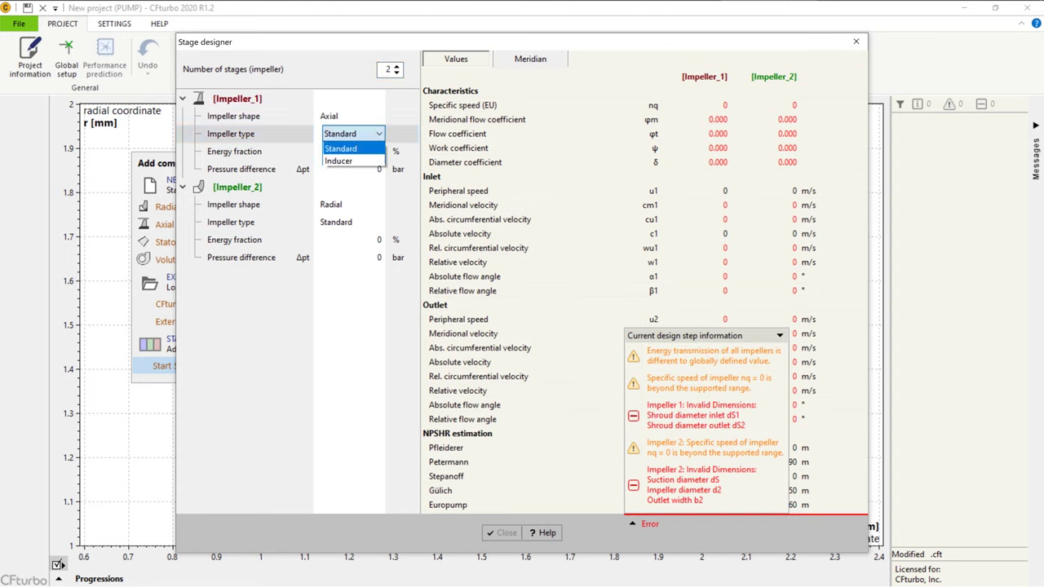
click(335, 151)
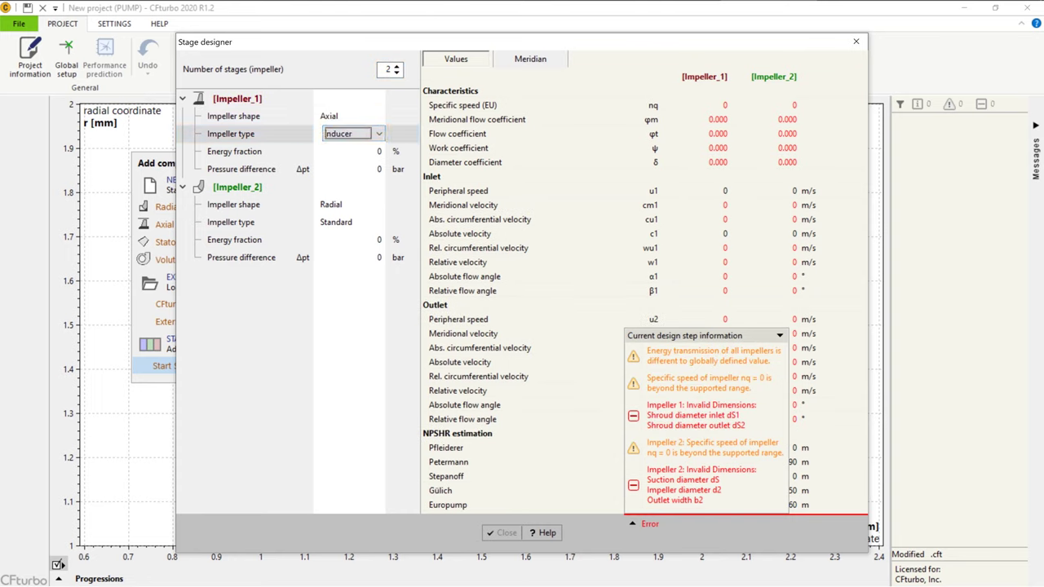
Assign an energy fraction of 12% to the inducer and 88% to the radial impeller, and finish the stage design
click(352, 152)
text(12)
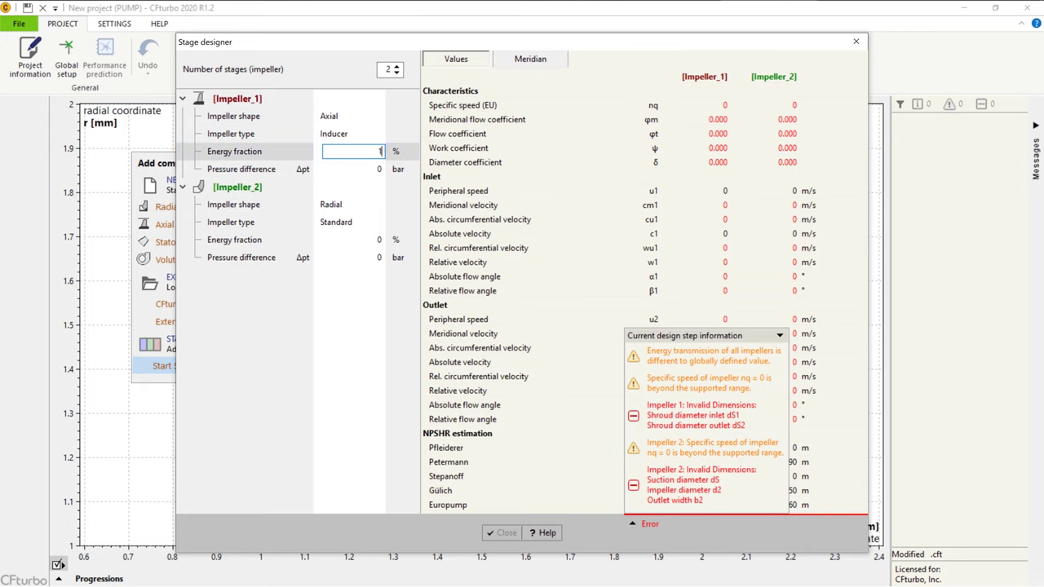
key(Return)
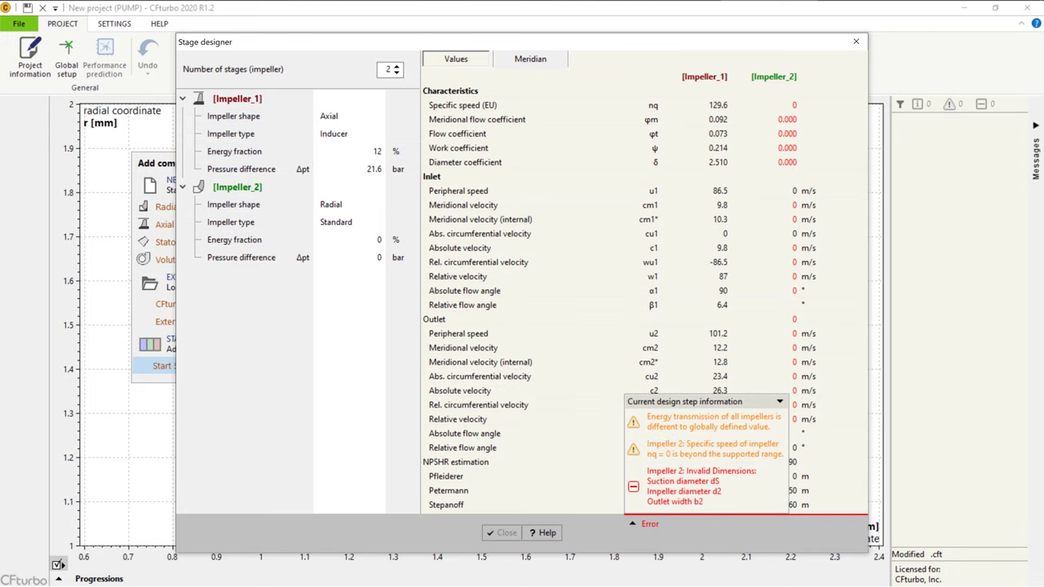
click(353, 240)
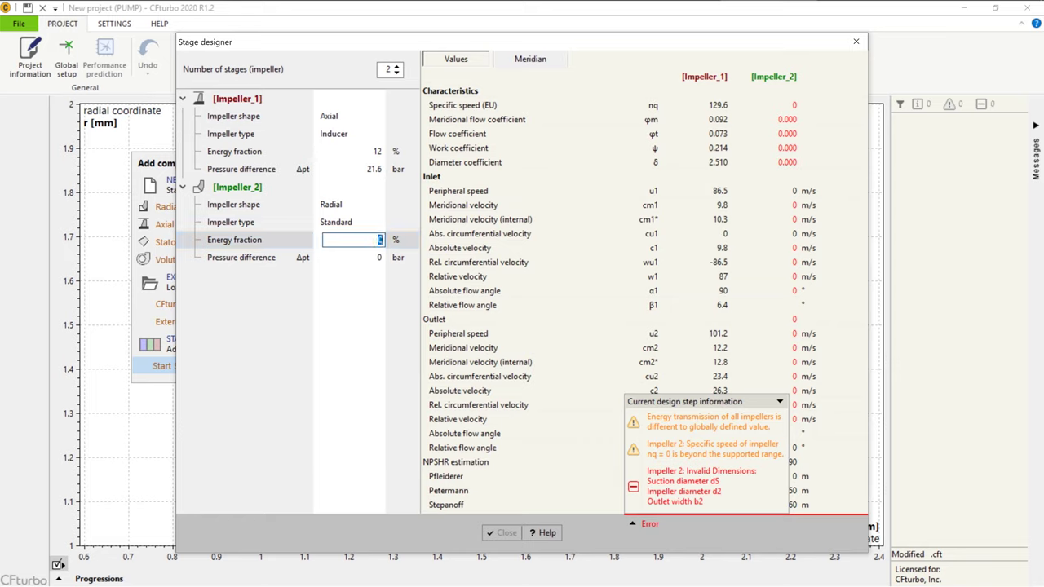
text(88)
key(Return)
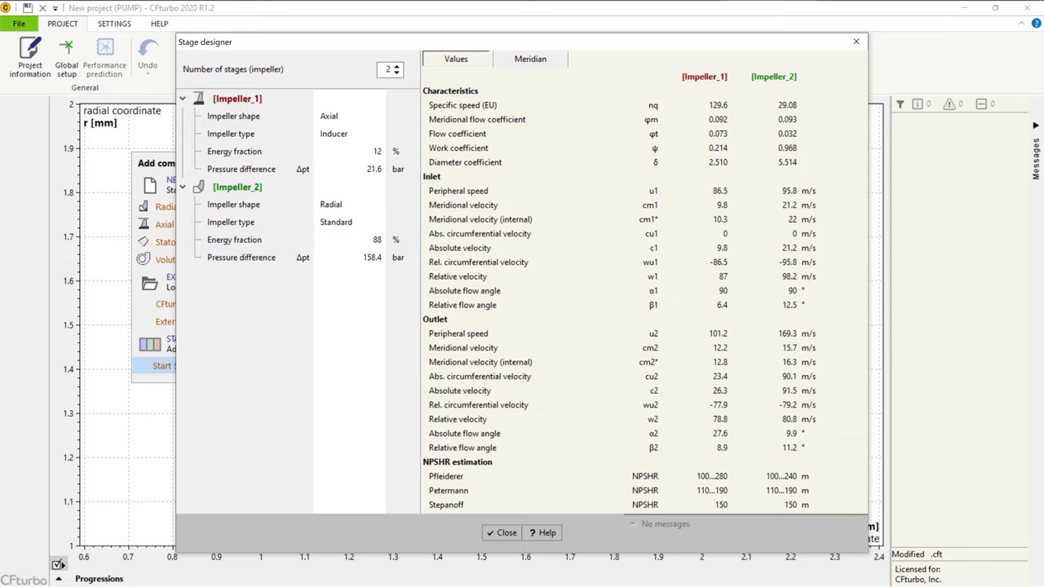
click(502, 533)
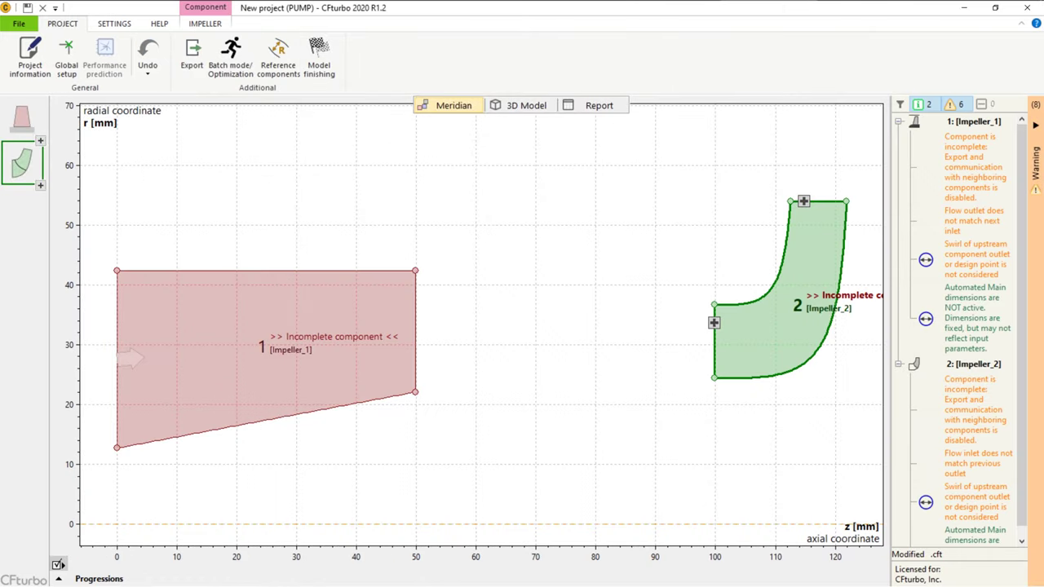
In the inducer's main dimensions setup, set inlet and outlet tip clearance to 0.2 mm and enable consideration of upstream swirl
middle_drag(273, 227, 477, 142)
scroll(531, 213, up, 3)
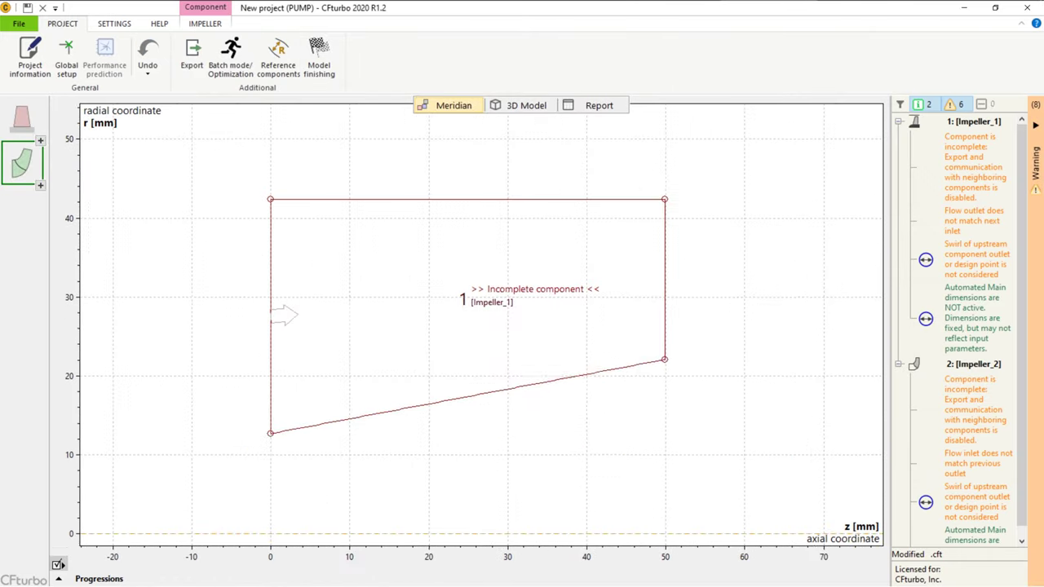
click(494, 259)
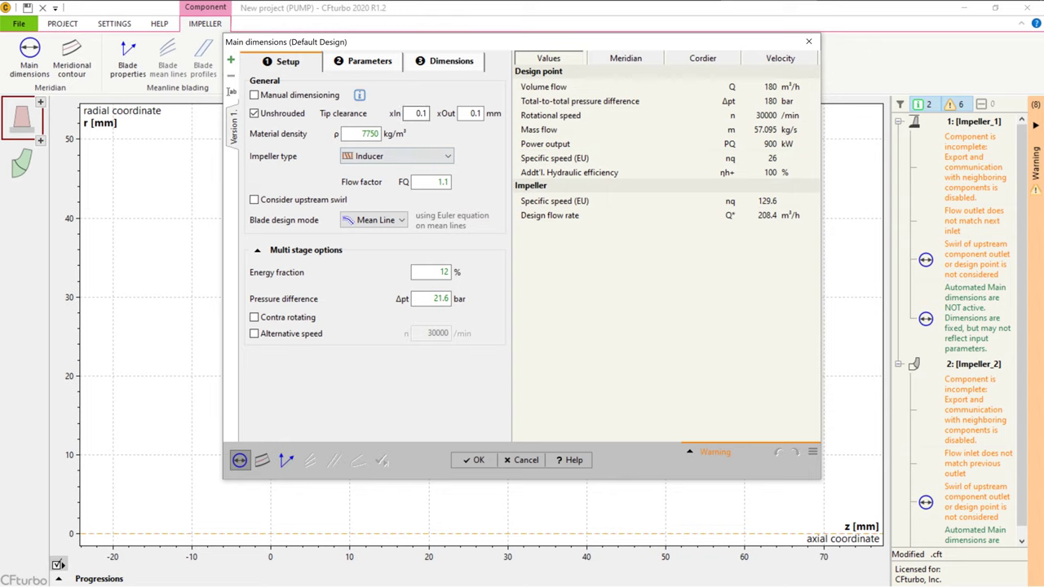
click(426, 113)
drag(427, 114, 421, 113)
text(2)
drag(483, 113, 477, 113)
text(2)
click(254, 199)
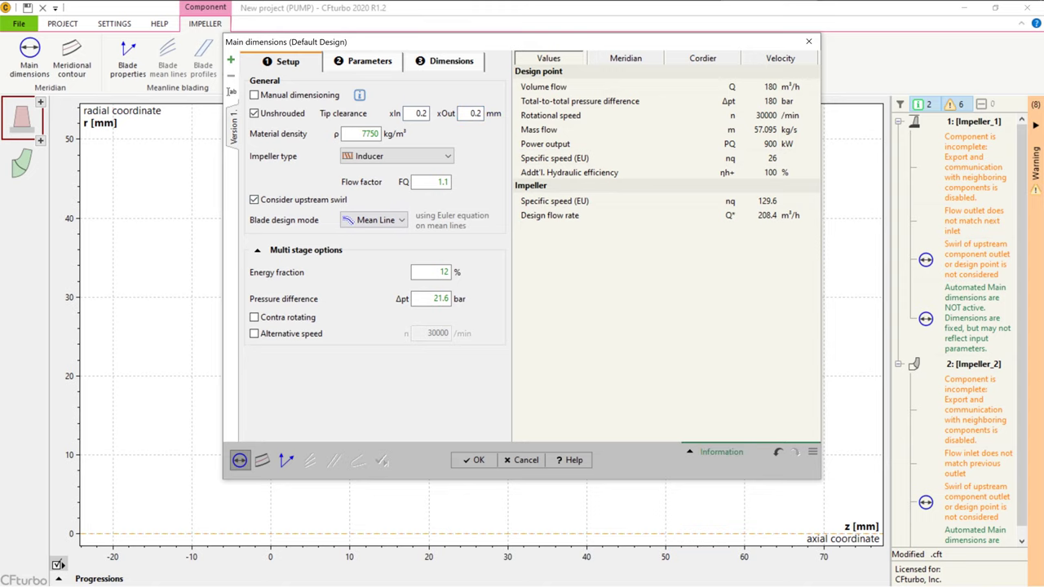
Set the inducer's inlet dimensions to a 26 mm hub diameter and a 72 mm shroud diameter
click(364, 62)
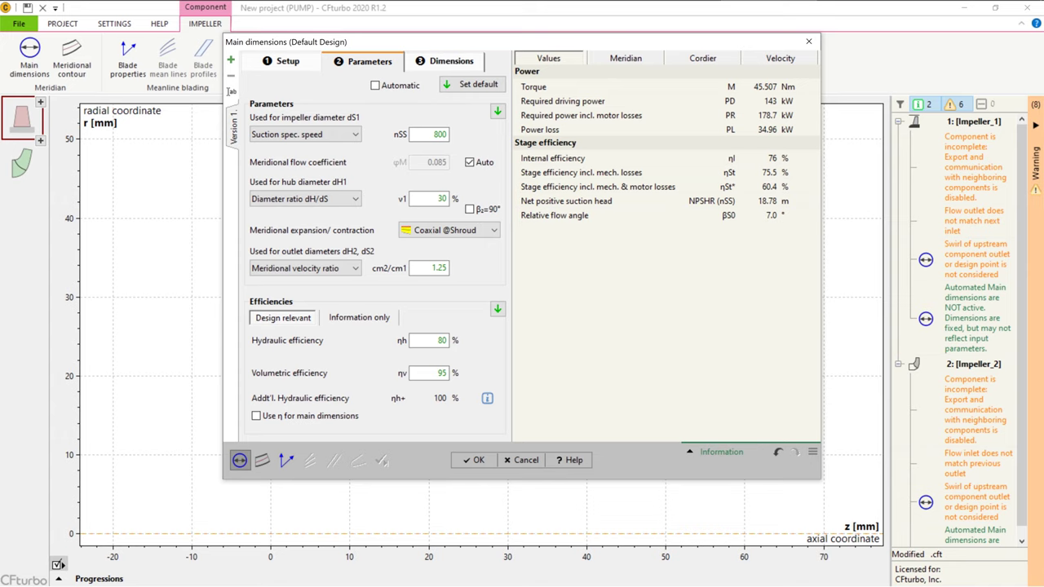
click(444, 61)
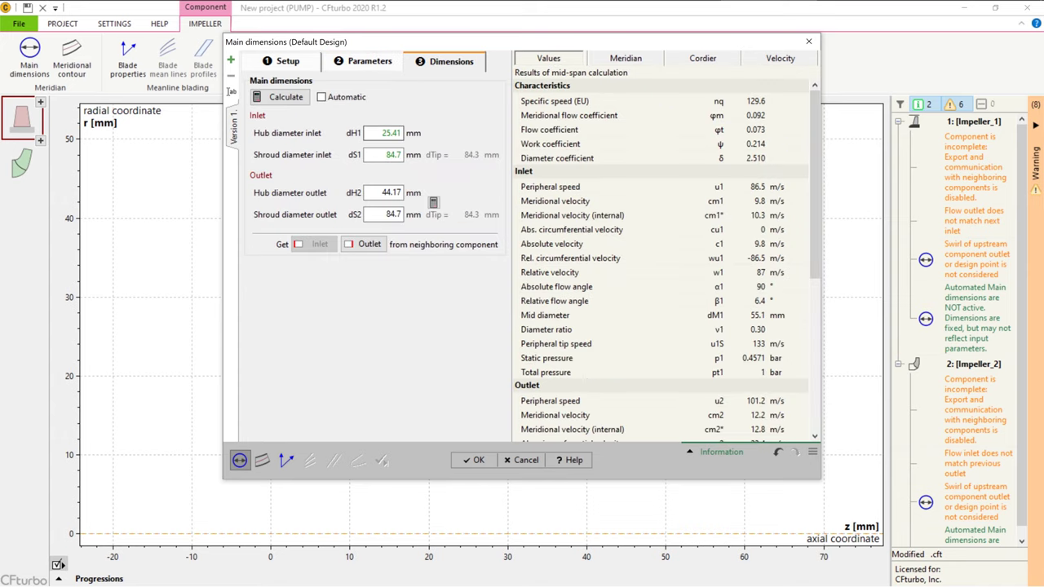
double_click(384, 133)
text(26)
key(Tab)
text(72)
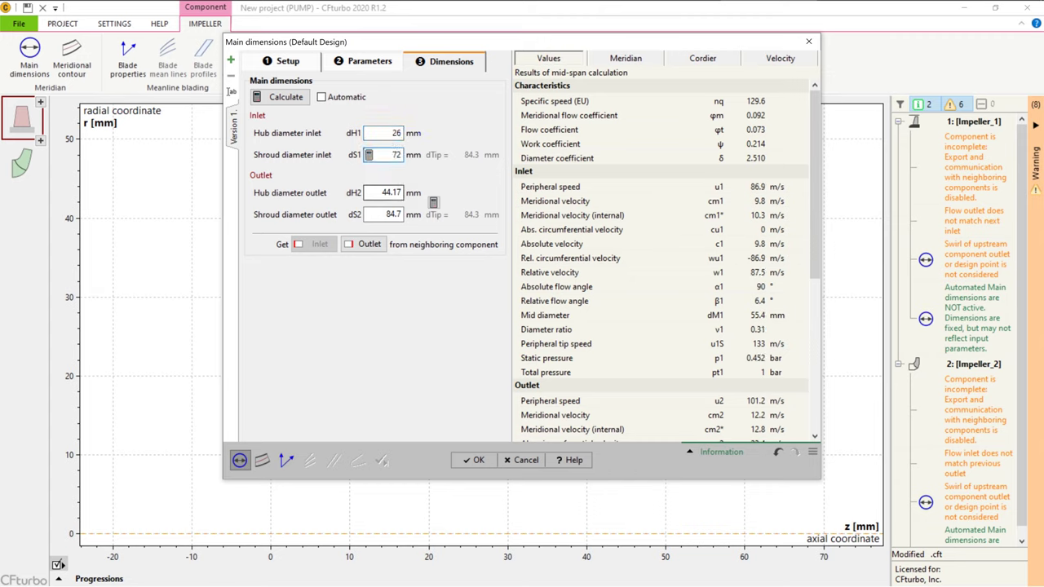
Set the inducer's outlet hub diameter to 44 mm and shroud diameter to 72 mm, and proceed to the meridional contour
key(Tab)
key(Delete)
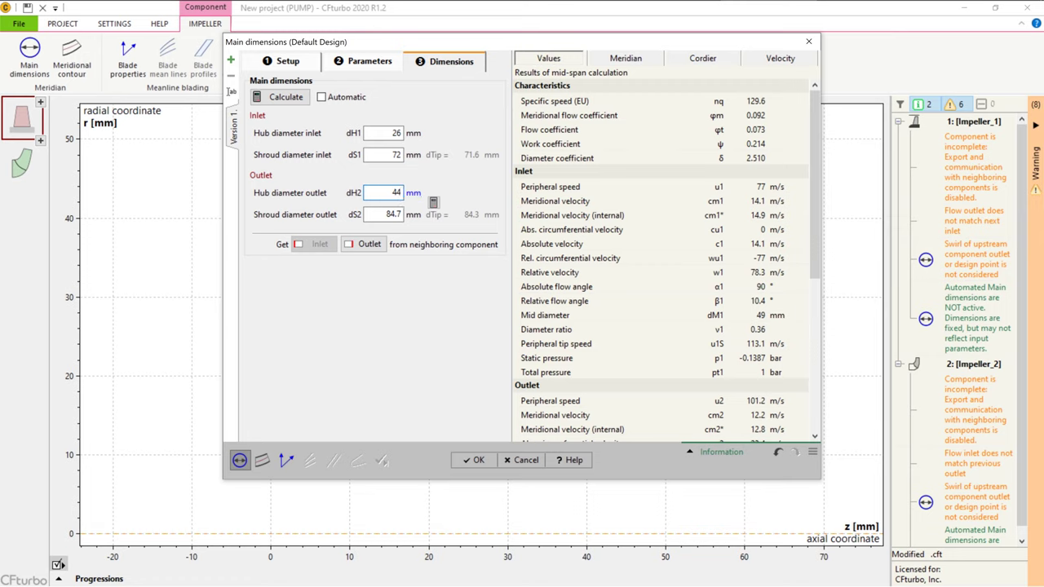
key(Tab)
text(72)
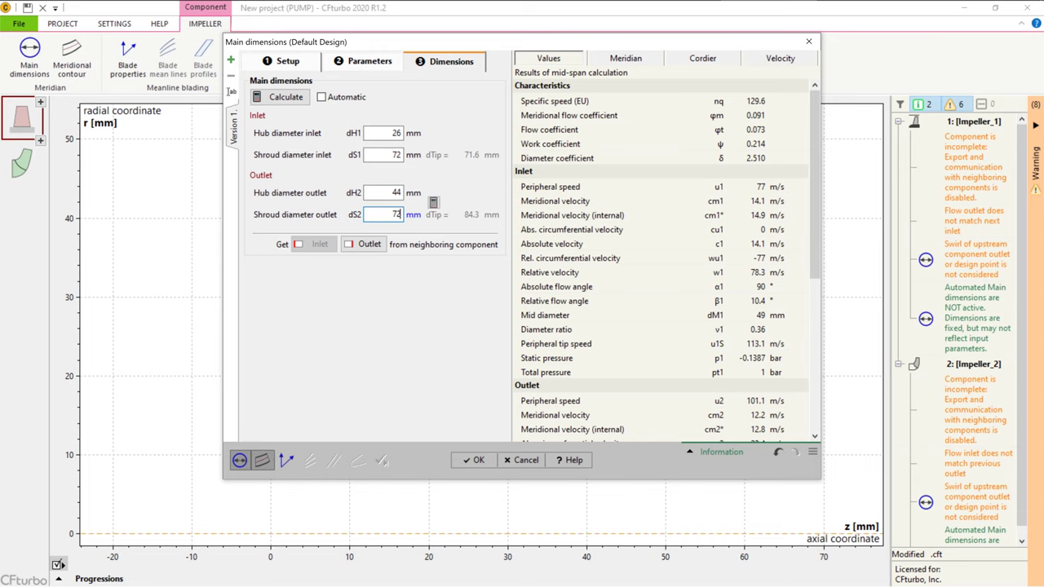
key(Return)
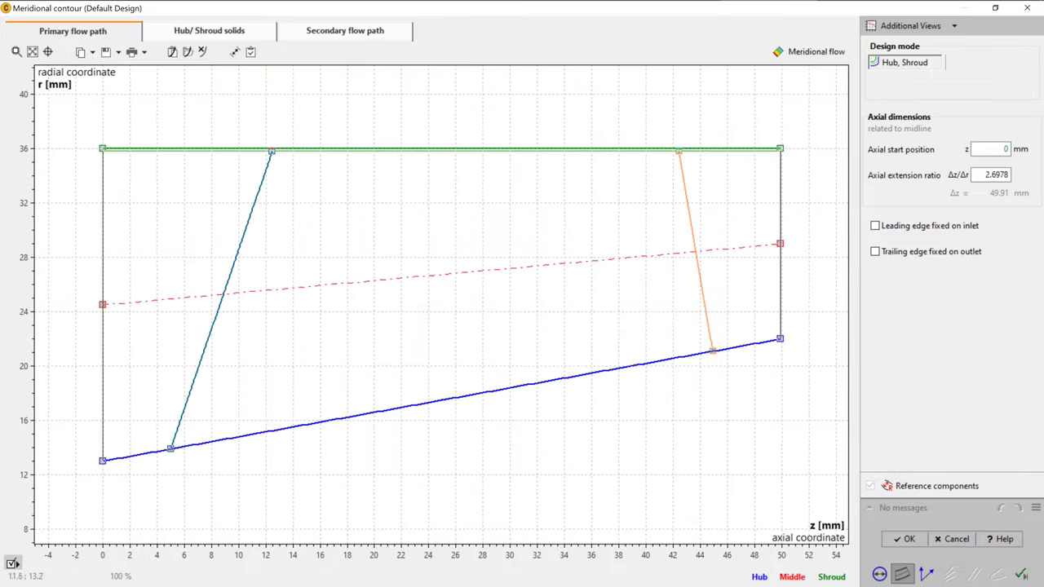
Shorten the inducer's meridional contour by placing the outlet midpoint at z = 36 mm
drag(780, 243, 592, 250)
double_click(591, 243)
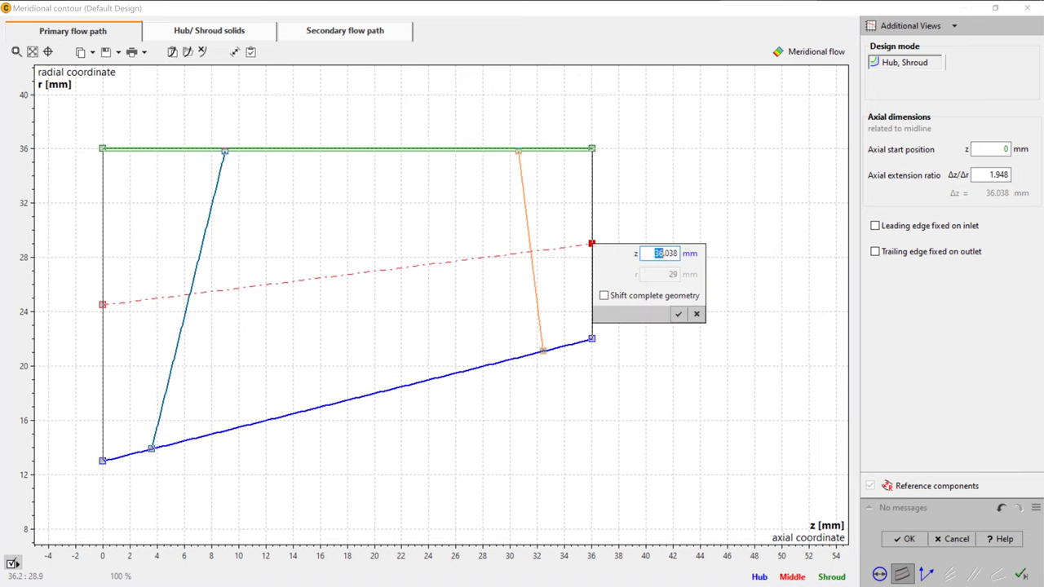
text(36)
key(Return)
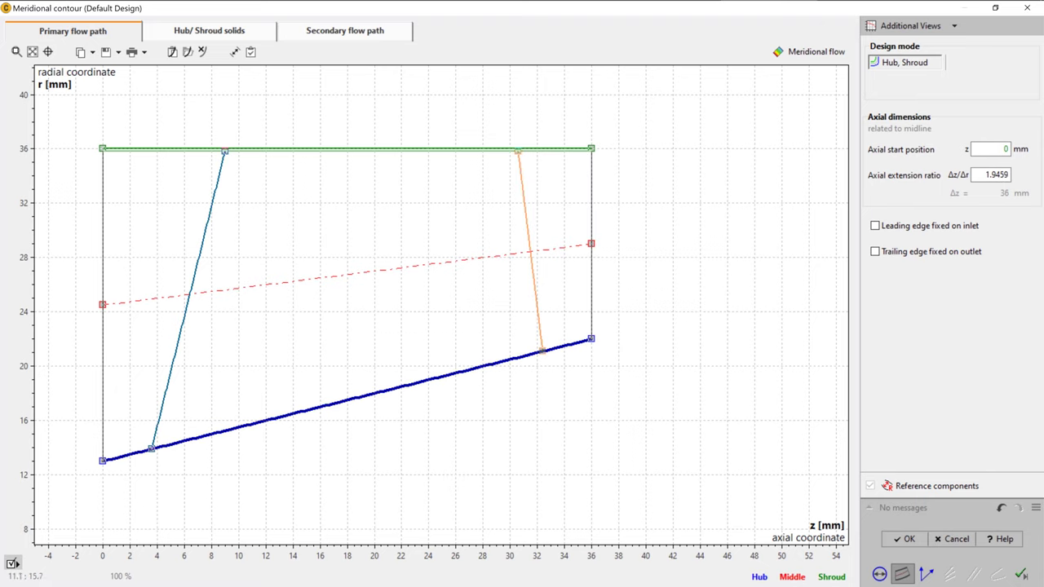
Convert the straight hub line to a control-point curve and shape it into an S, with its inner end handles at about r 12.6 and 22 mm
right_click(254, 423)
click(273, 430)
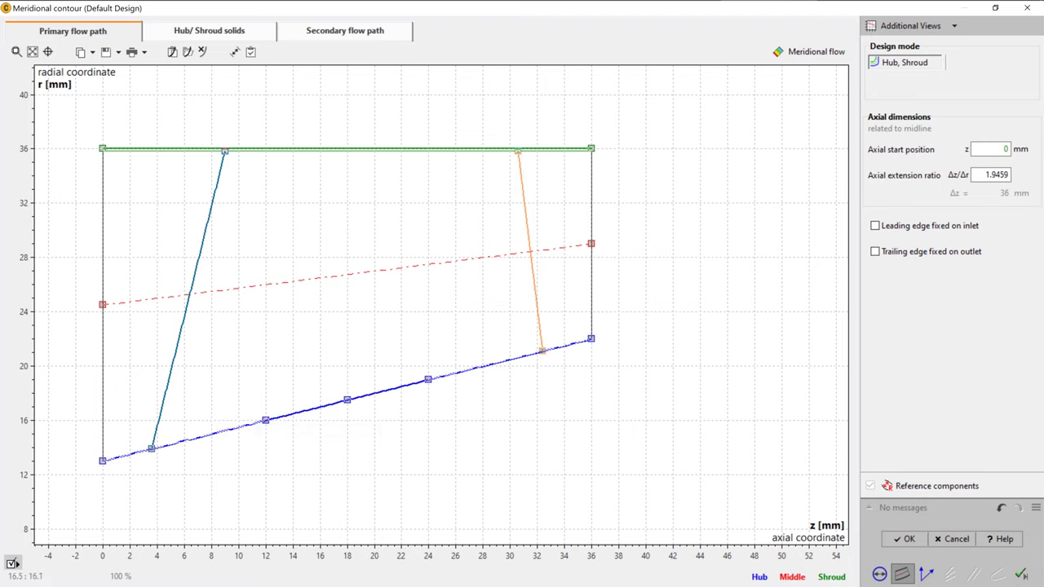
drag(265, 420, 264, 466)
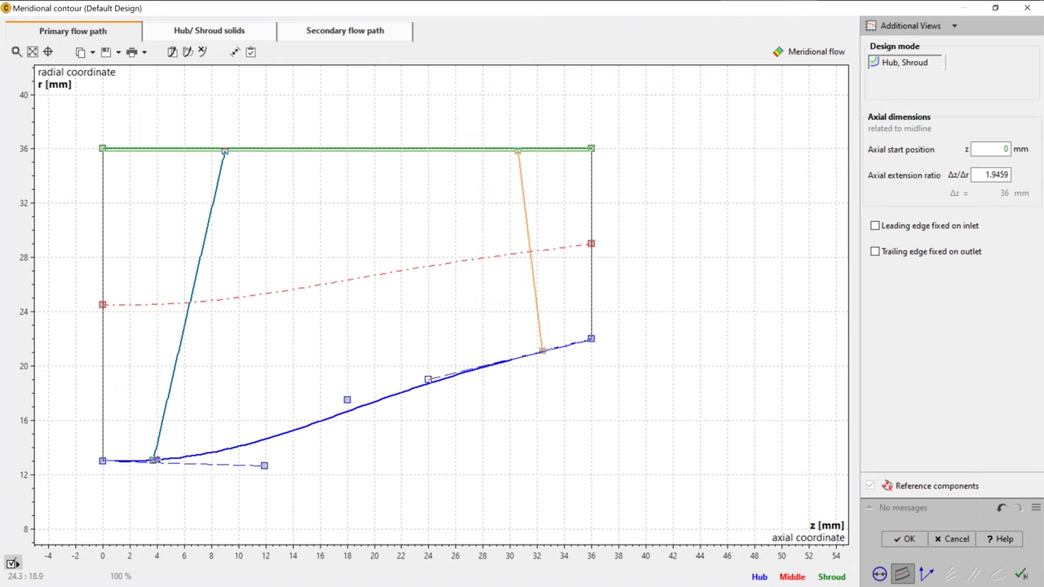
click(429, 380)
drag(430, 379, 430, 337)
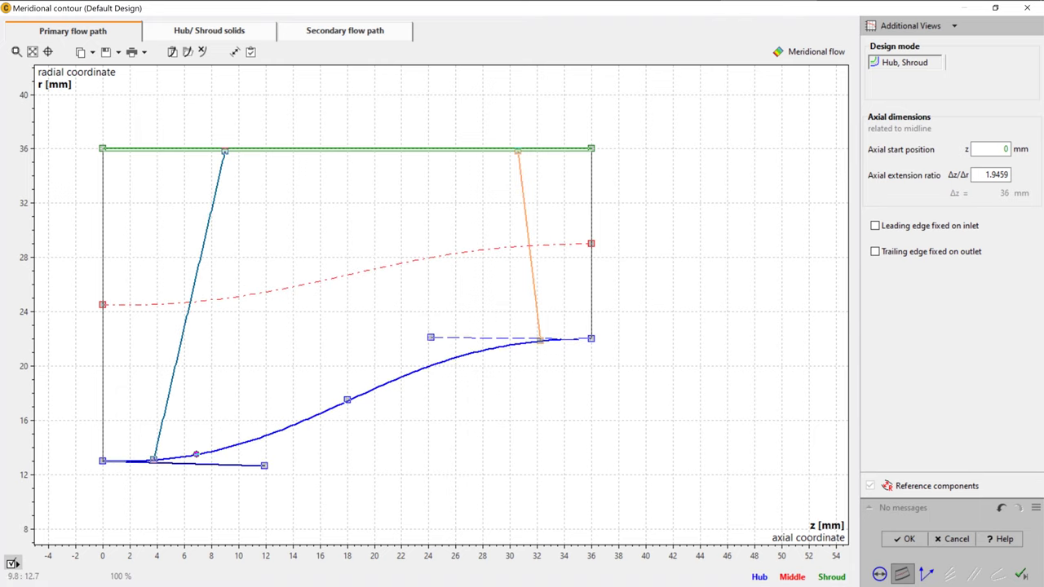
Set the angle of both end tangents of the hub curve to 0°, at the inlet and at the outlet
double_click(223, 464)
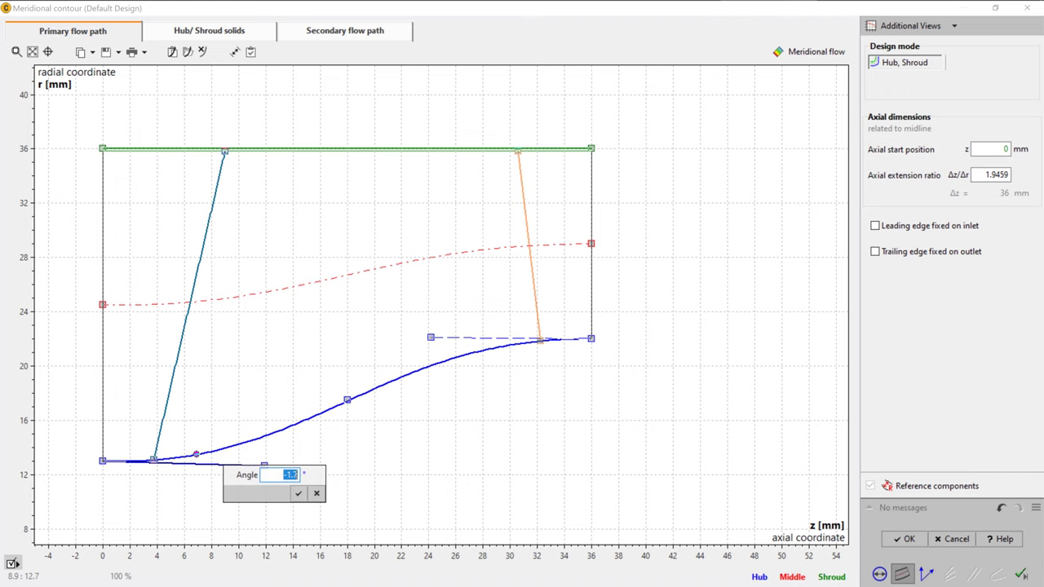
text(0)
key(Return)
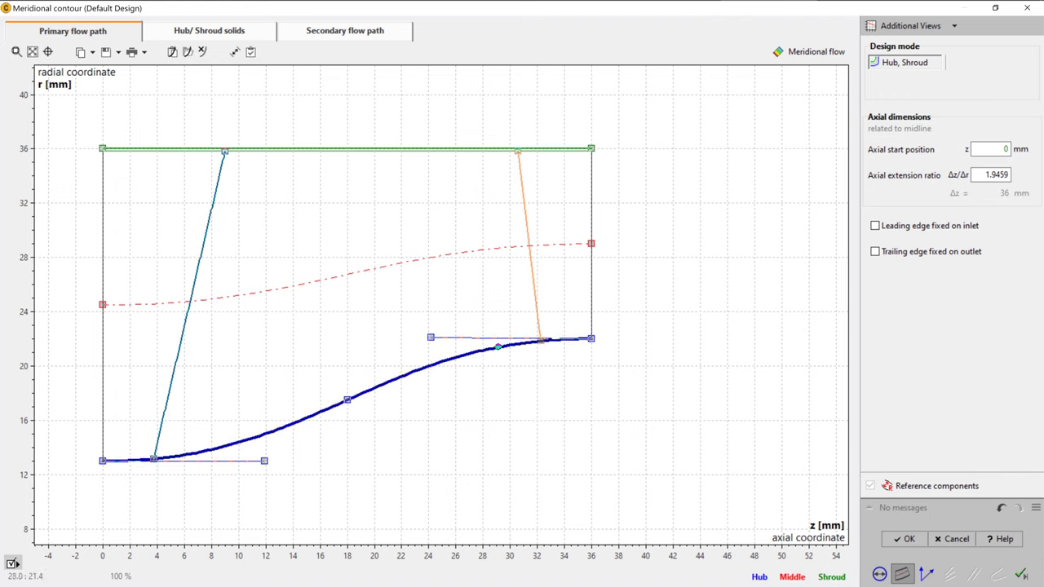
double_click(471, 336)
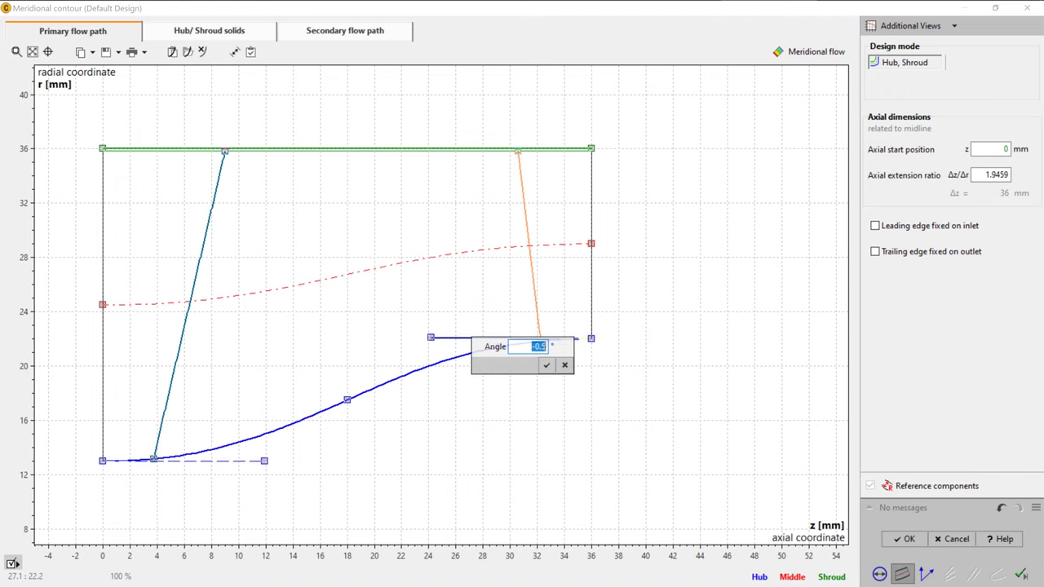
text(0)
key(Return)
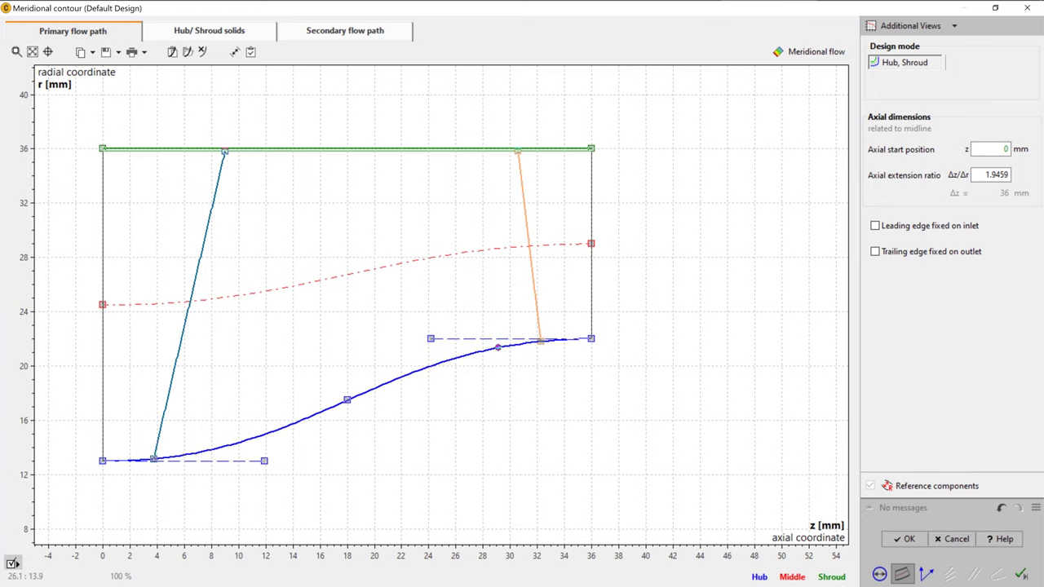
Convert the leading edge to a Bezier curve, bow it toward the inlet, and move its hub end to about z = 2 mm
right_click(189, 285)
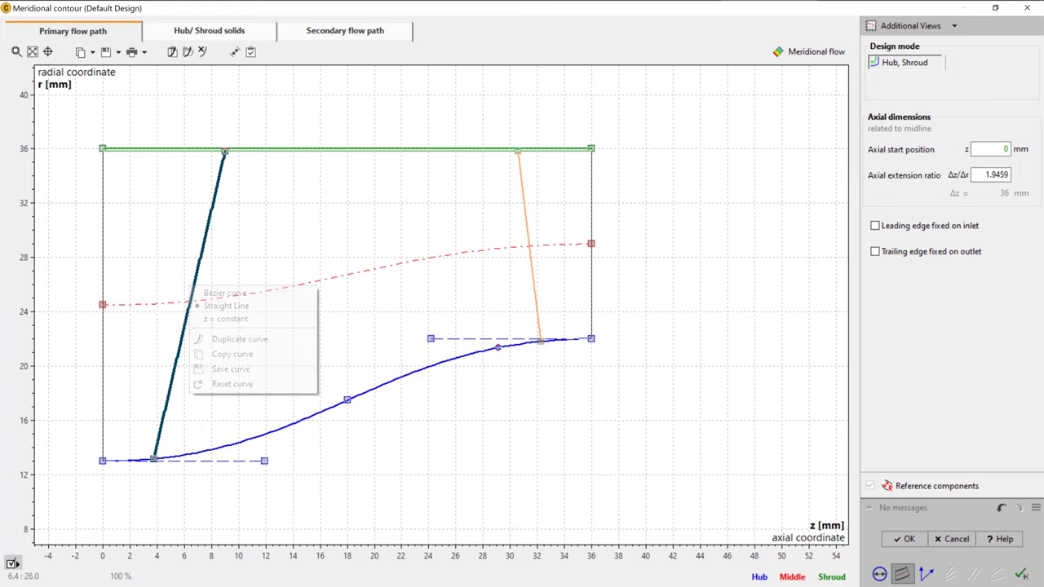
click(226, 293)
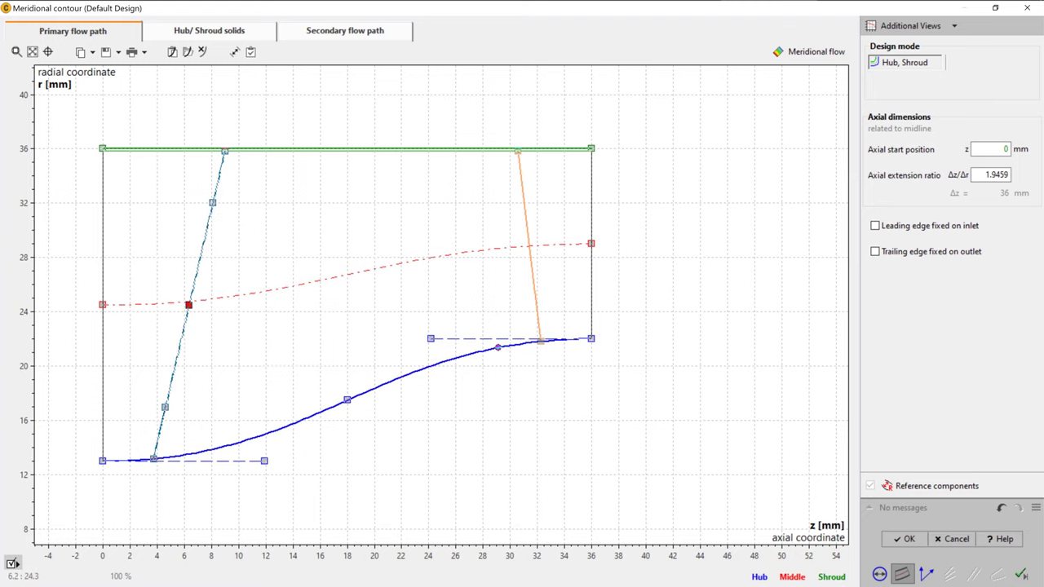
drag(188, 304, 155, 284)
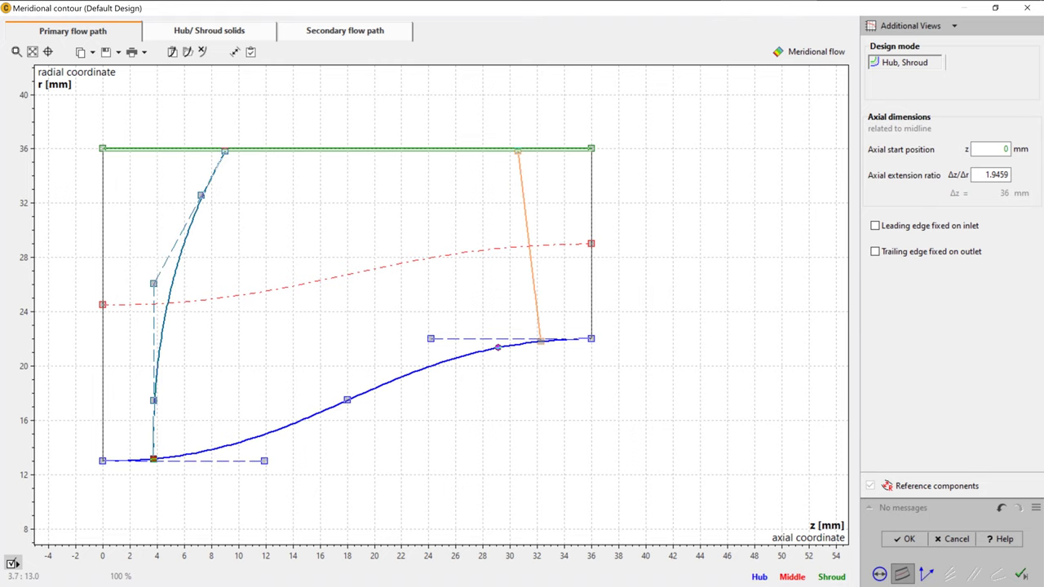
drag(153, 460, 130, 460)
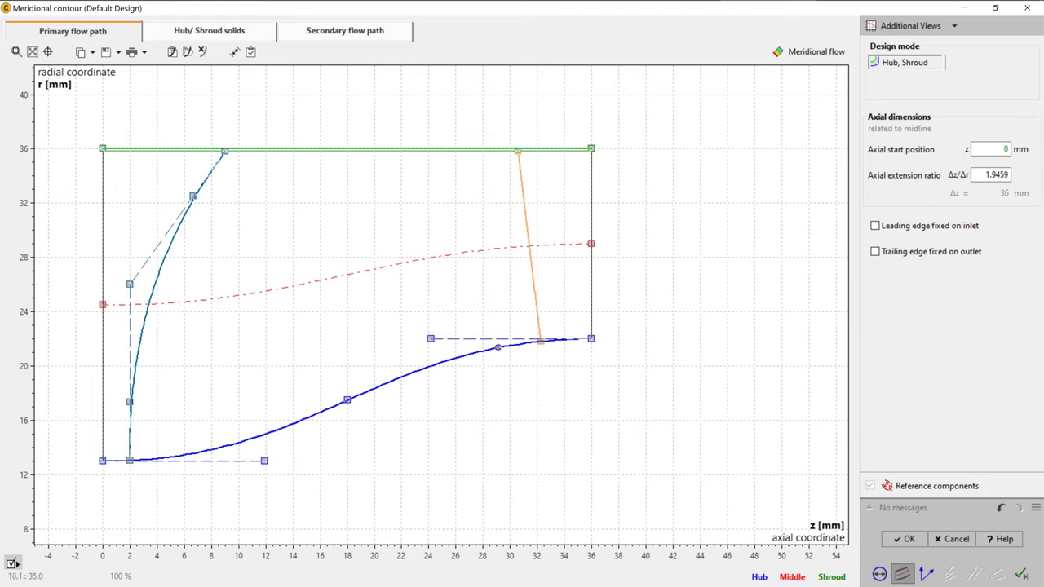
Shift the trailing edge toward the outlet, with its hub end at about z = 34.8 mm and its shroud end at about 33 mm
drag(539, 339, 574, 339)
drag(517, 151, 551, 151)
right_click(680, 154)
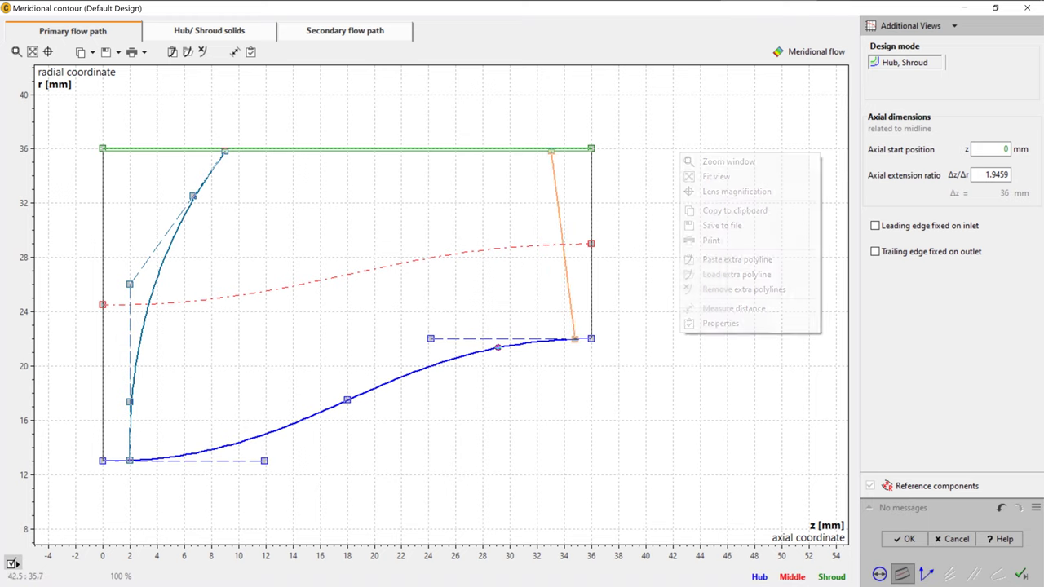
click(738, 175)
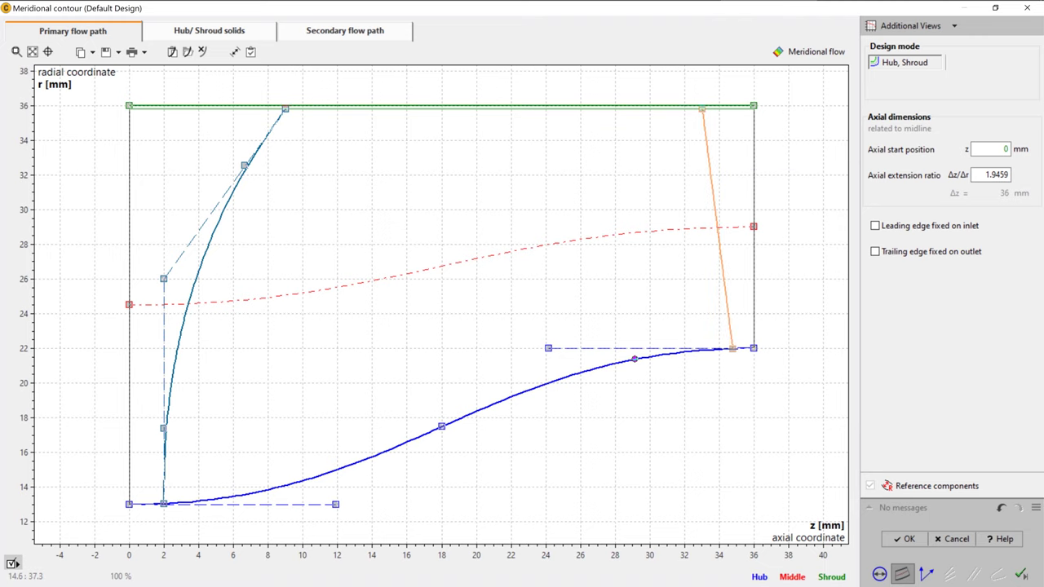
Activate the solid design for the hub and place both lower corners of the solid at a radius of 12 mm
click(209, 31)
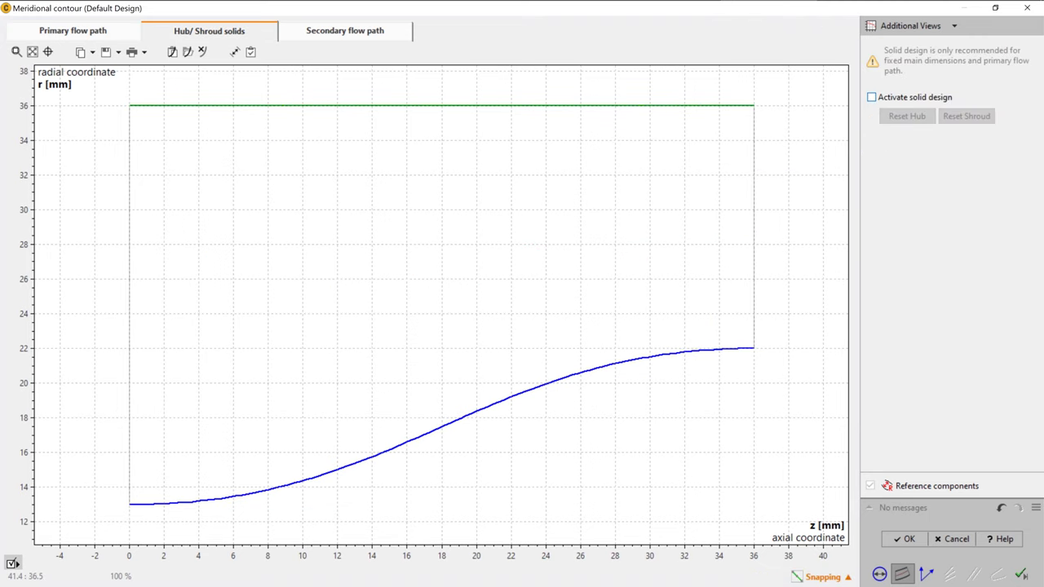
click(872, 97)
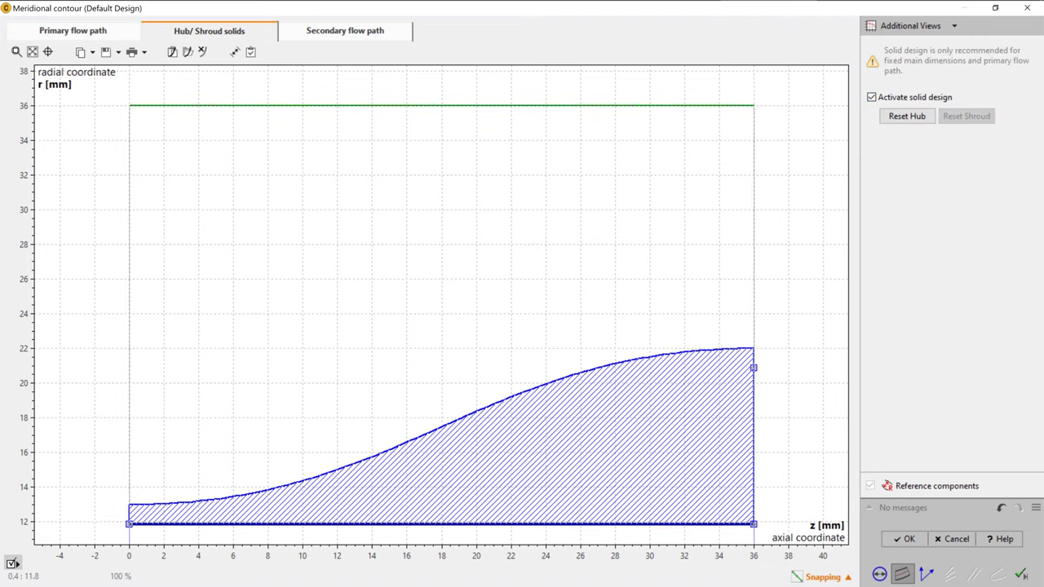
right_click(129, 523)
click(164, 531)
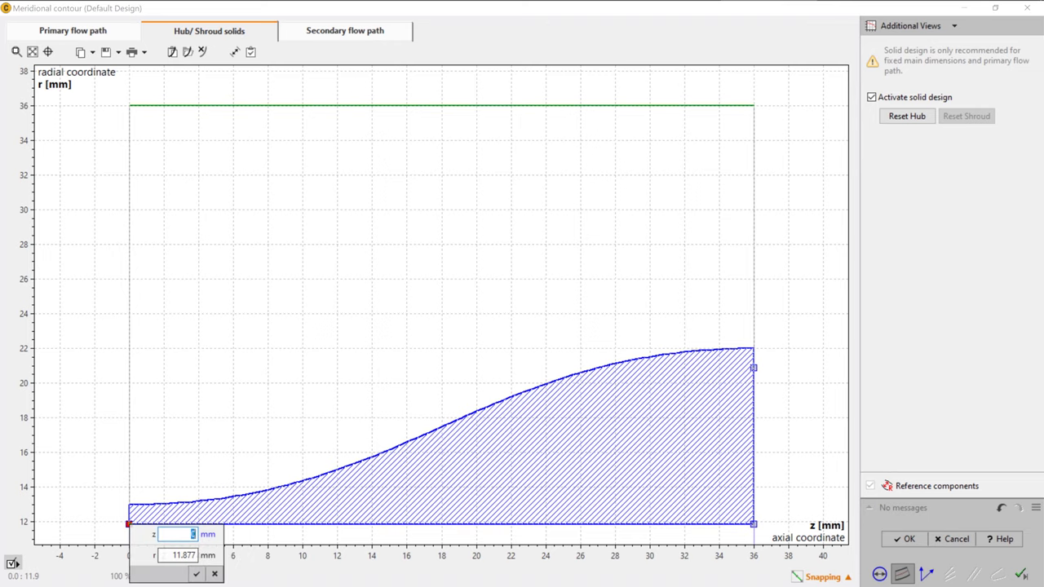
key(Tab)
text(12)
key(Return)
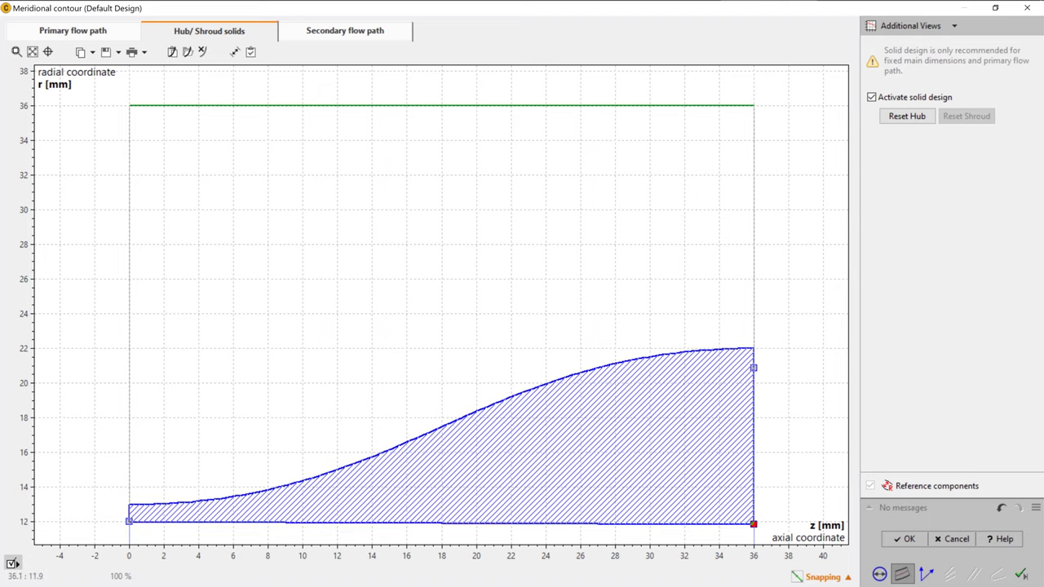
drag(754, 525, 758, 522)
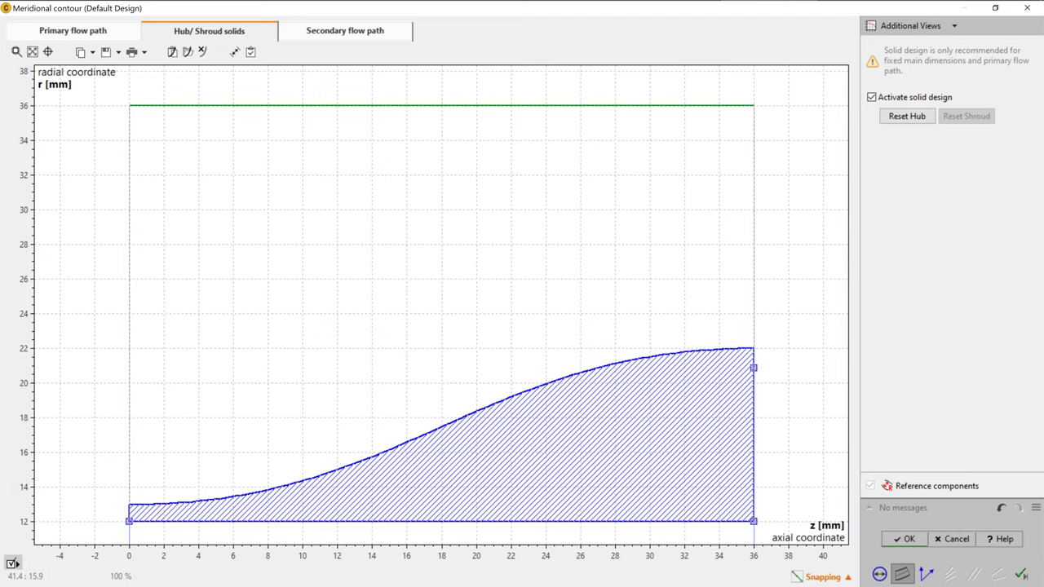
Proceed to the inducer's blade properties and set the number of blades to 4
click(927, 575)
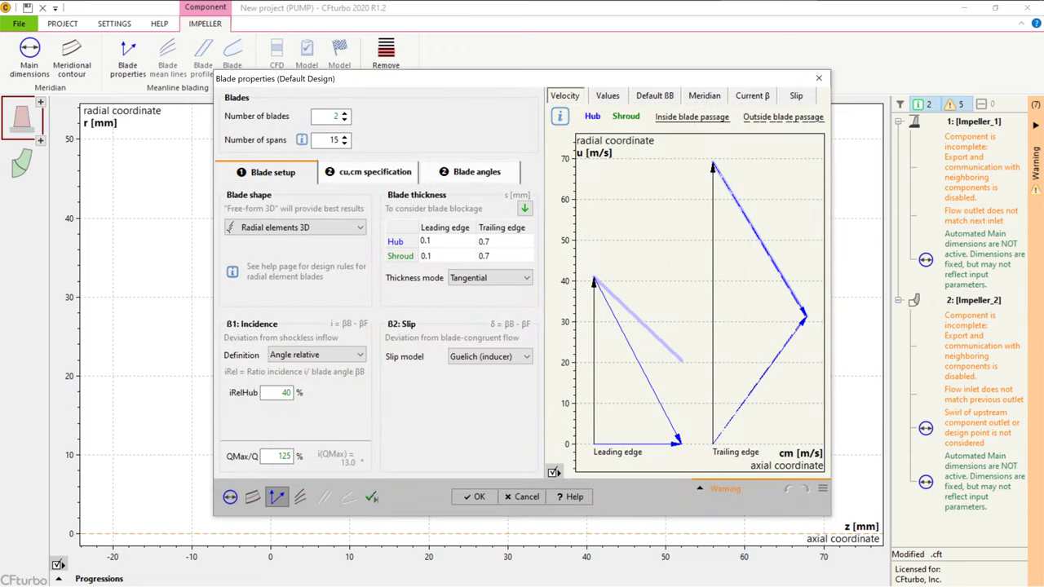
click(345, 113)
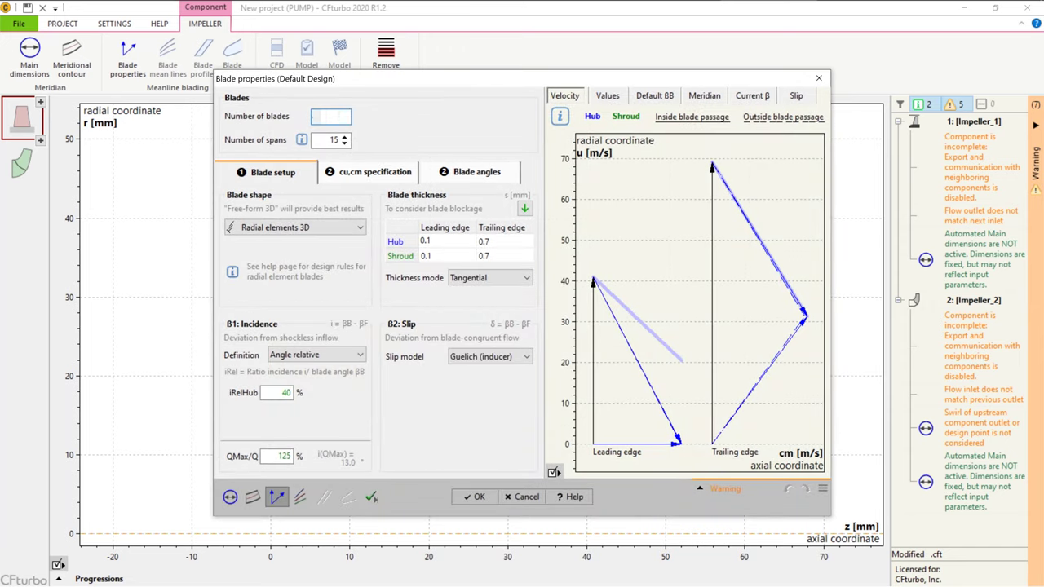
click(345, 113)
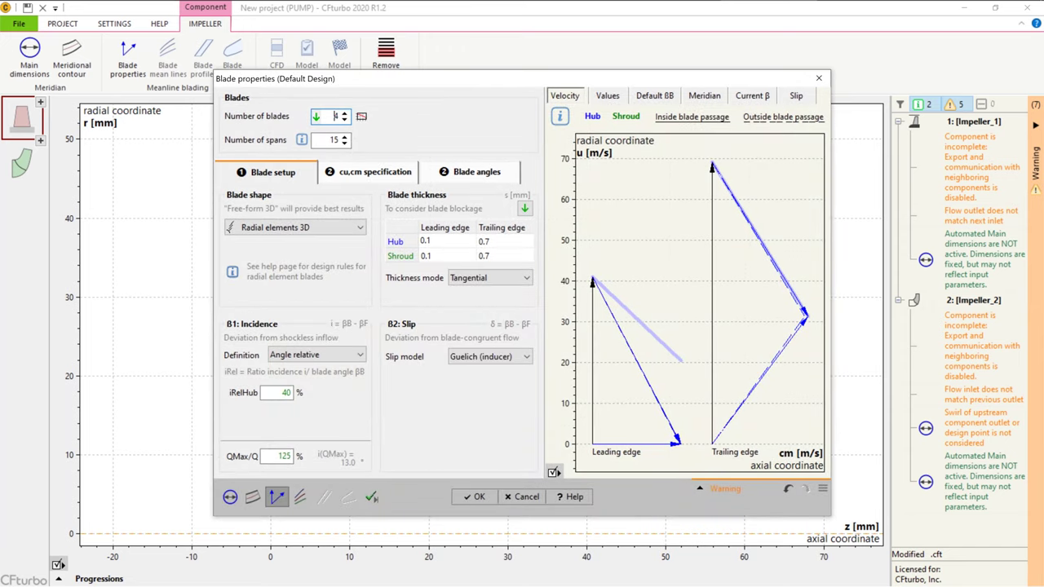
Set the leading-edge blade thickness to 0.3 mm at both hub and shroud
drag(432, 241, 426, 241)
text(3)
key(Down)
key(BackSpace)
text(3)
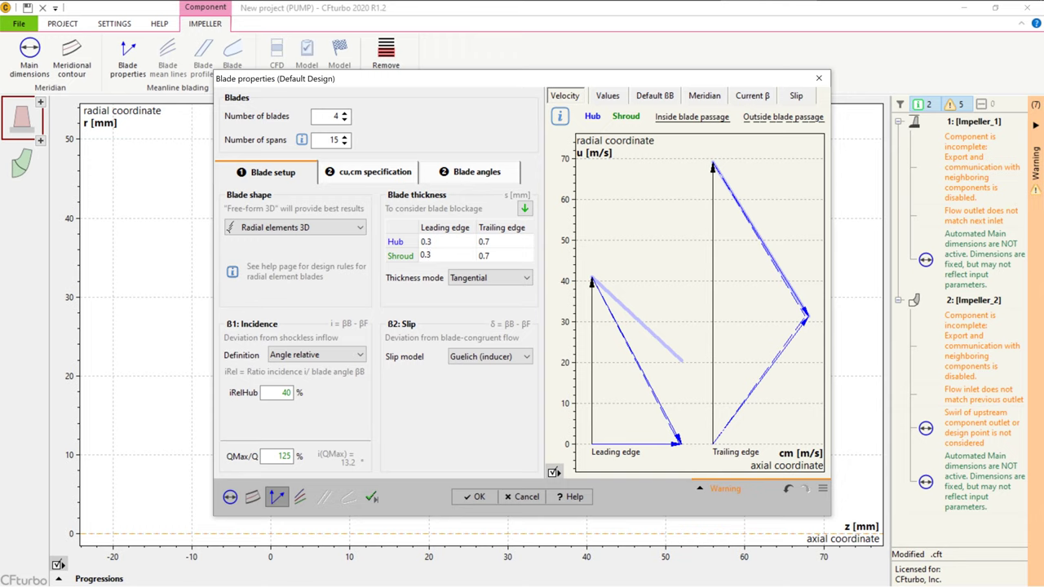
Set the relative incidence at the hub to 30% and keep the blade shape as Radial elements 3D
click(285, 392)
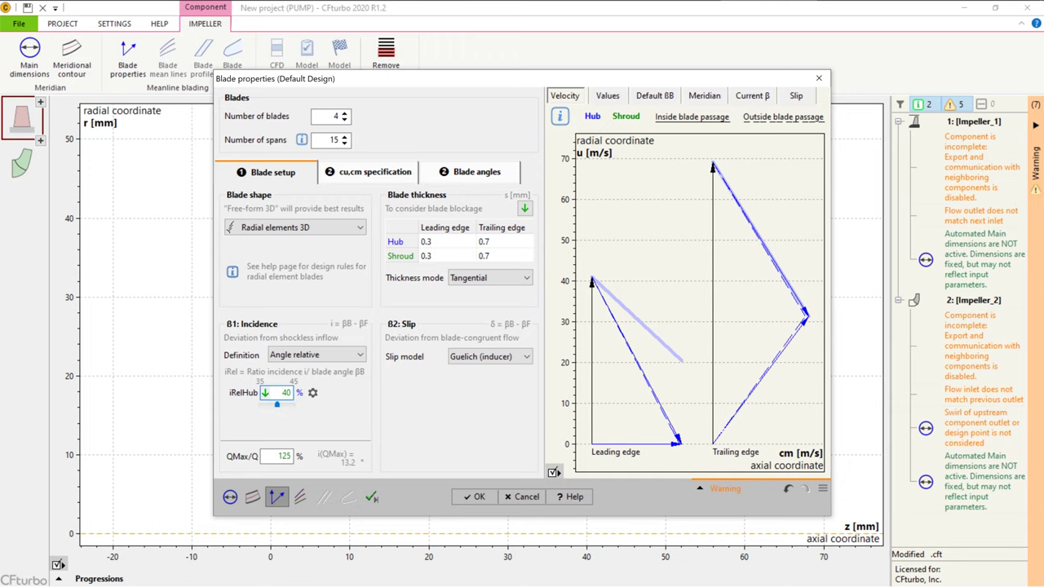
double_click(285, 392)
text(3)
click(296, 228)
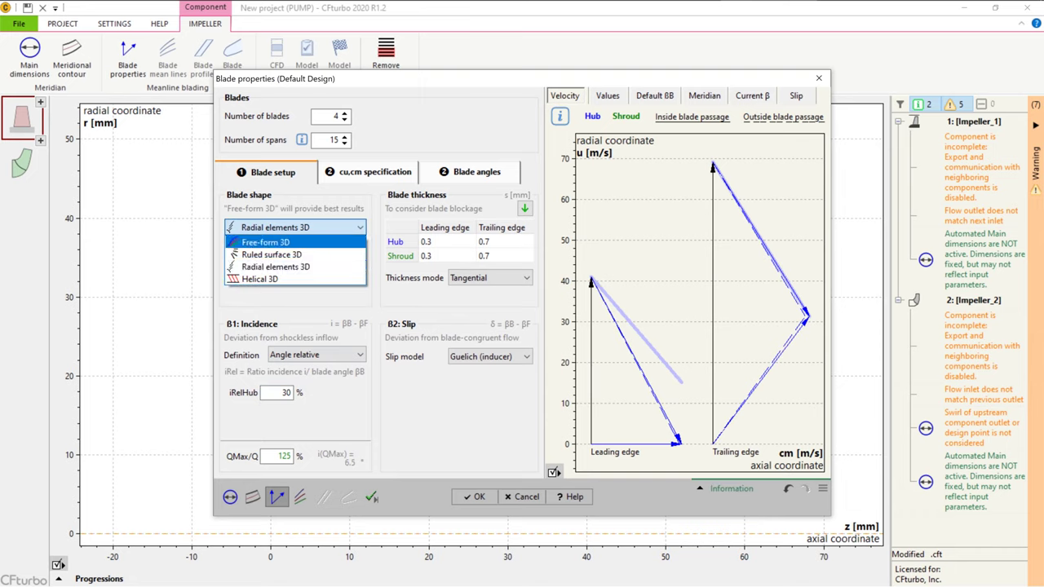
click(278, 267)
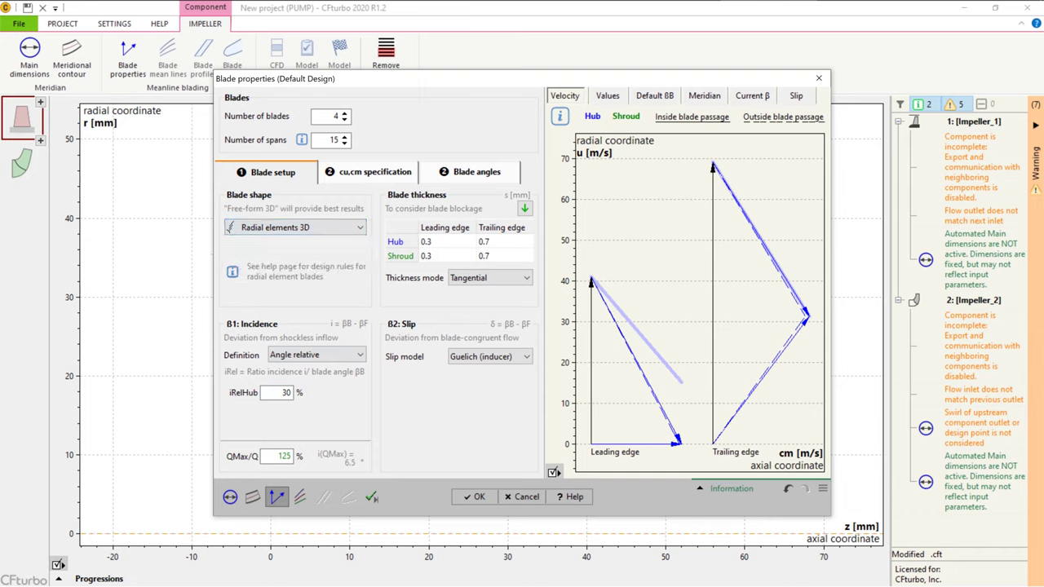
Choose Variable load for the trailing-edge cu distribution, with cu at about 26 m/s at the hub and 20 m/s at the shroud
click(369, 172)
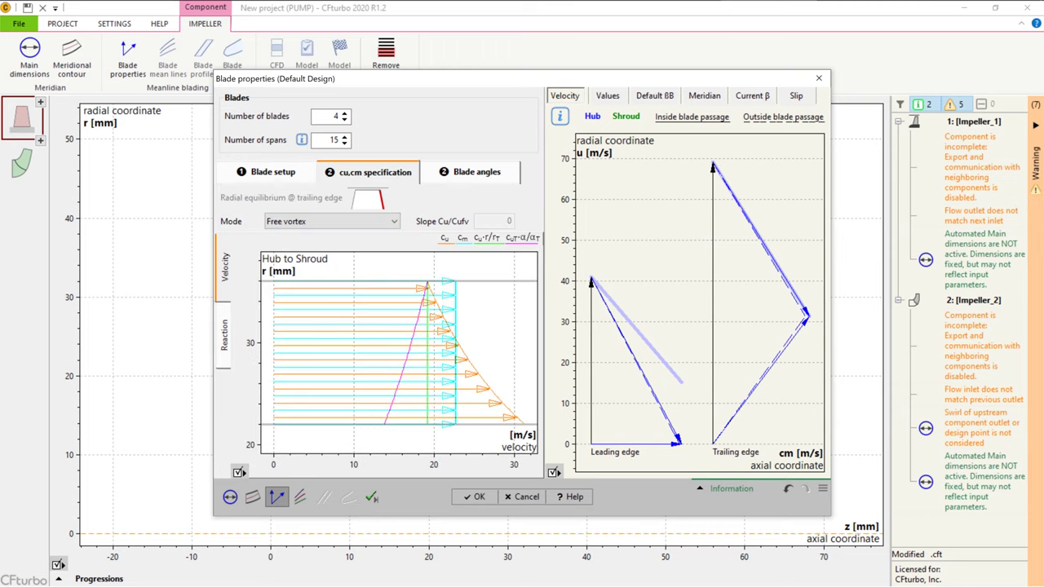
click(332, 222)
click(295, 239)
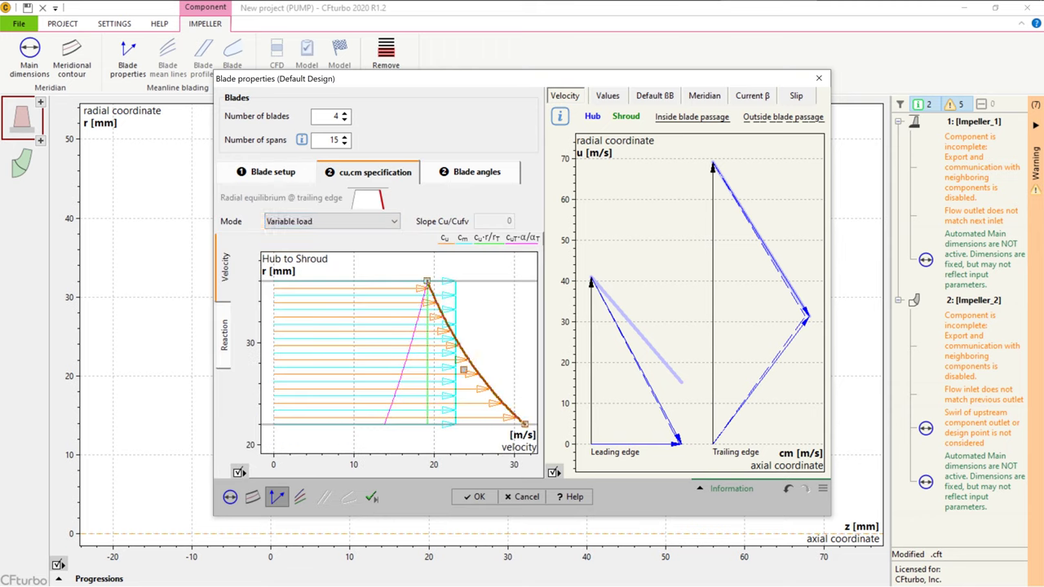
drag(525, 424, 482, 424)
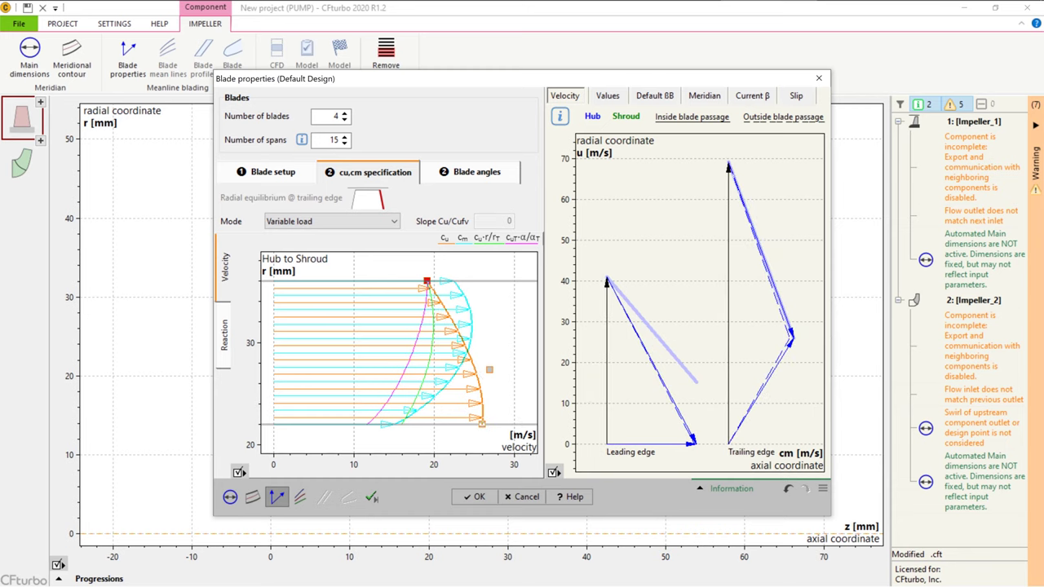
drag(427, 281, 434, 281)
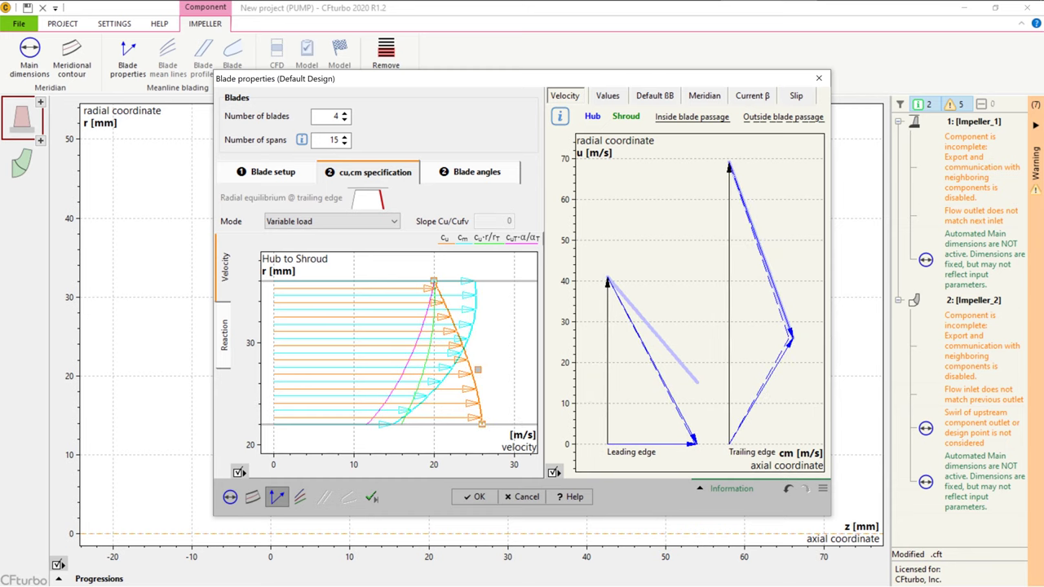
Review the calculated blade angles together with the span values, default angles, meridian, current β and slip information
click(476, 172)
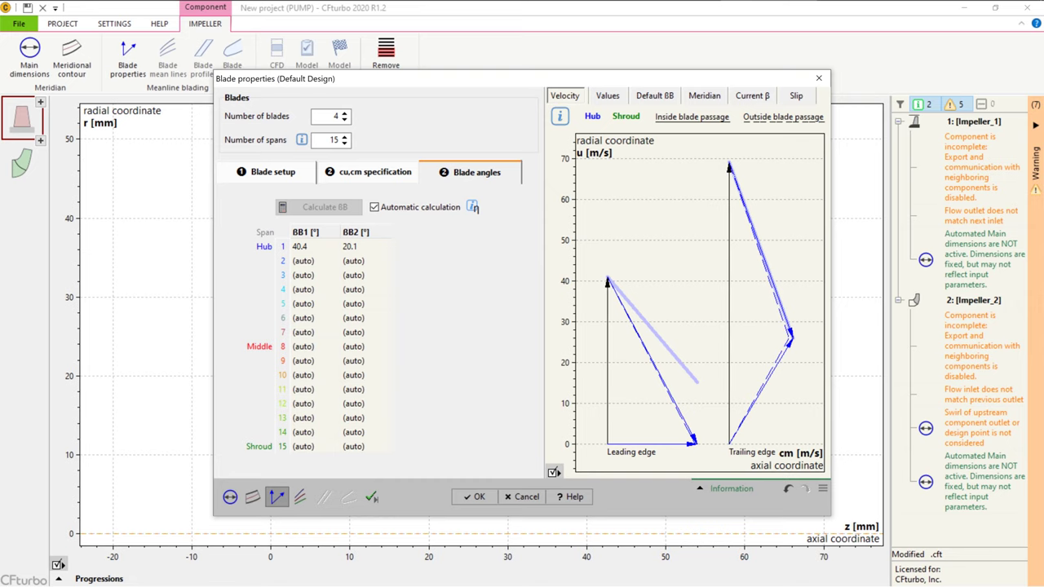
click(608, 96)
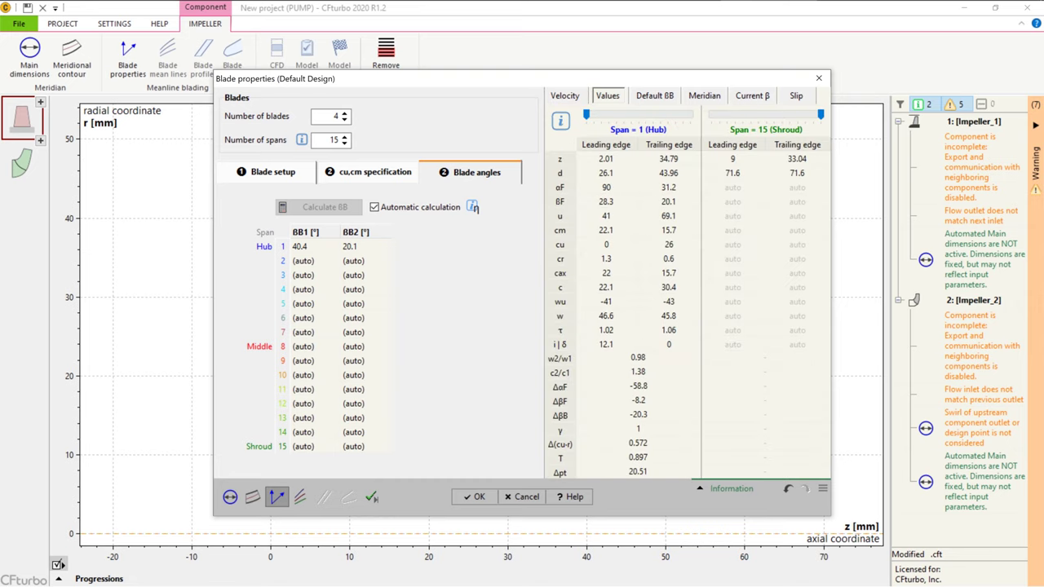
key(ctrl+Tab)
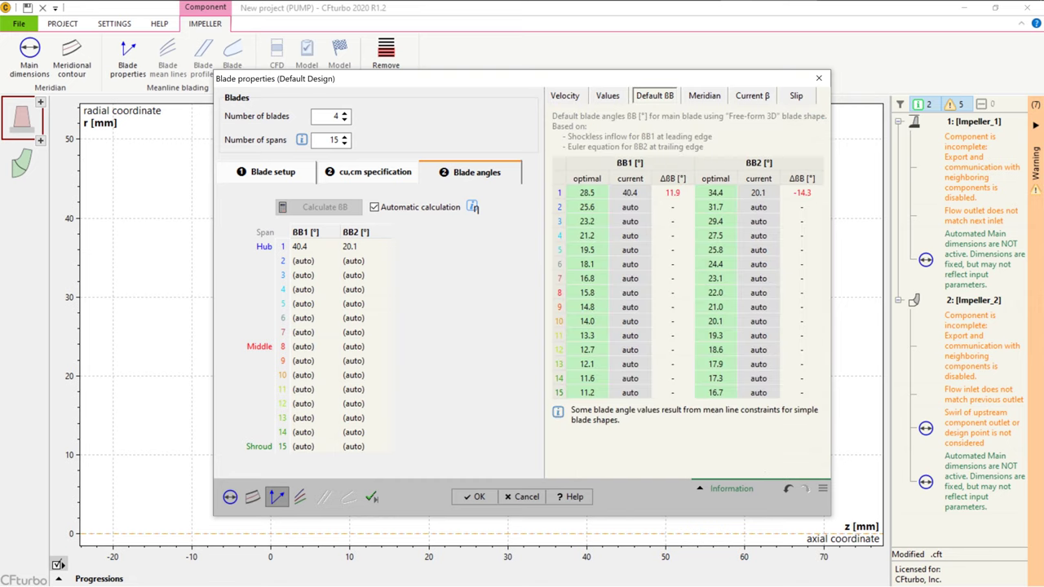
key(ctrl+Tab)
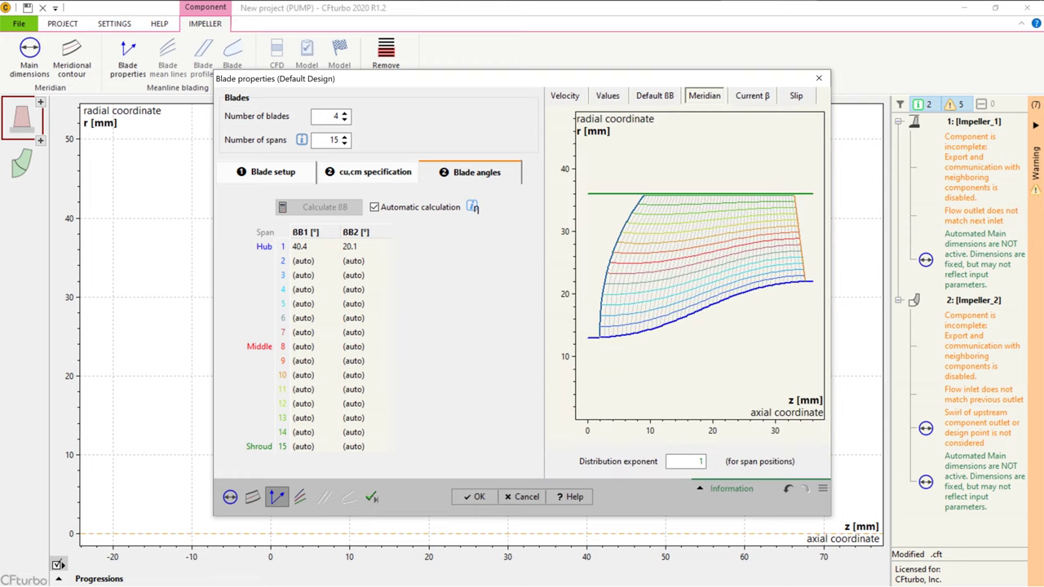
key(ctrl+Tab)
key(ctrl+Tab)
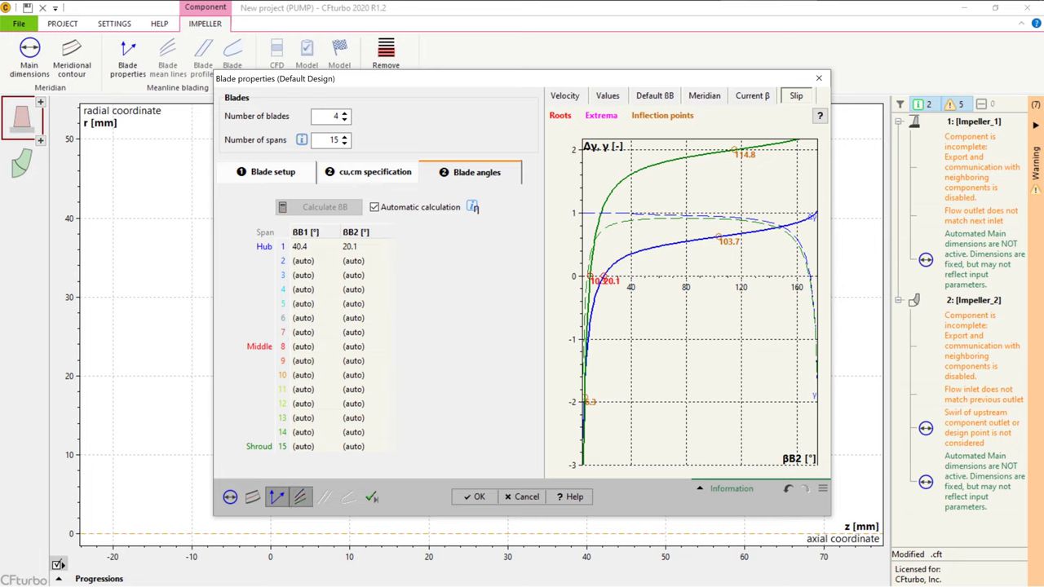
In the blade mean lines, reduce the hub wrap angle to 303.5° and move the hub curve's two inner control points toward the leading edge
click(300, 497)
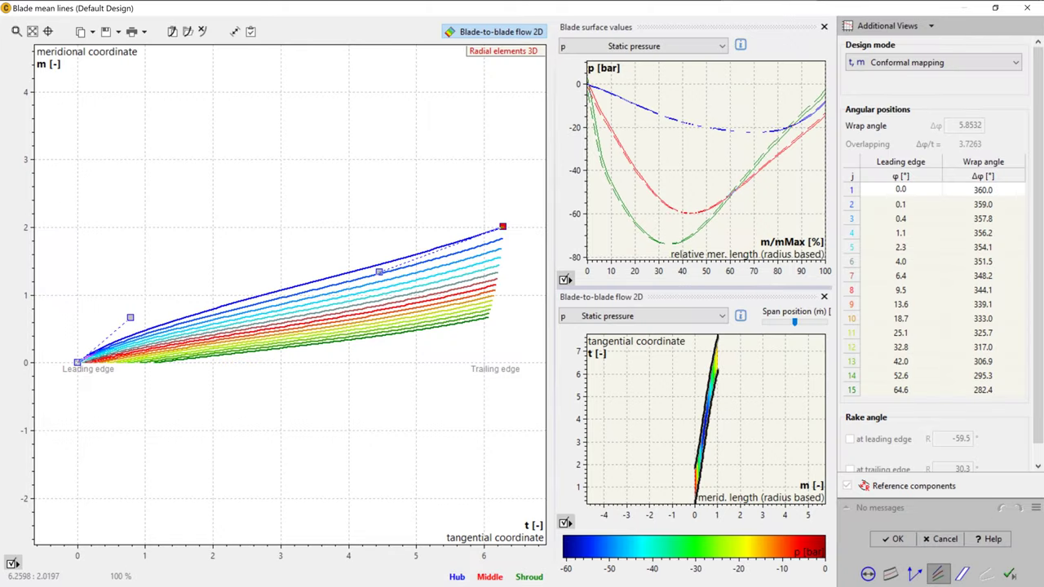
drag(503, 226, 436, 226)
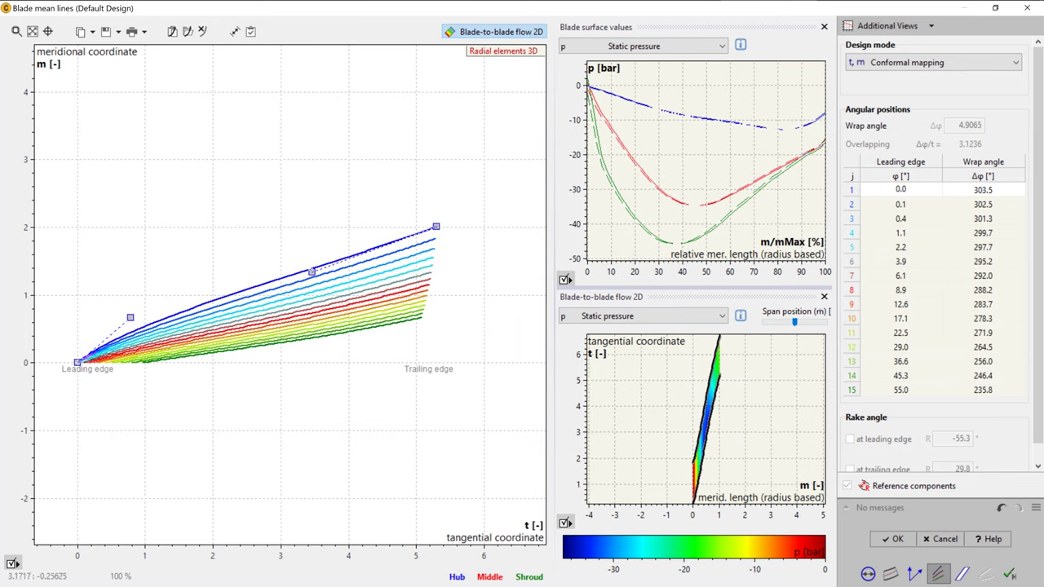
drag(131, 317, 100, 343)
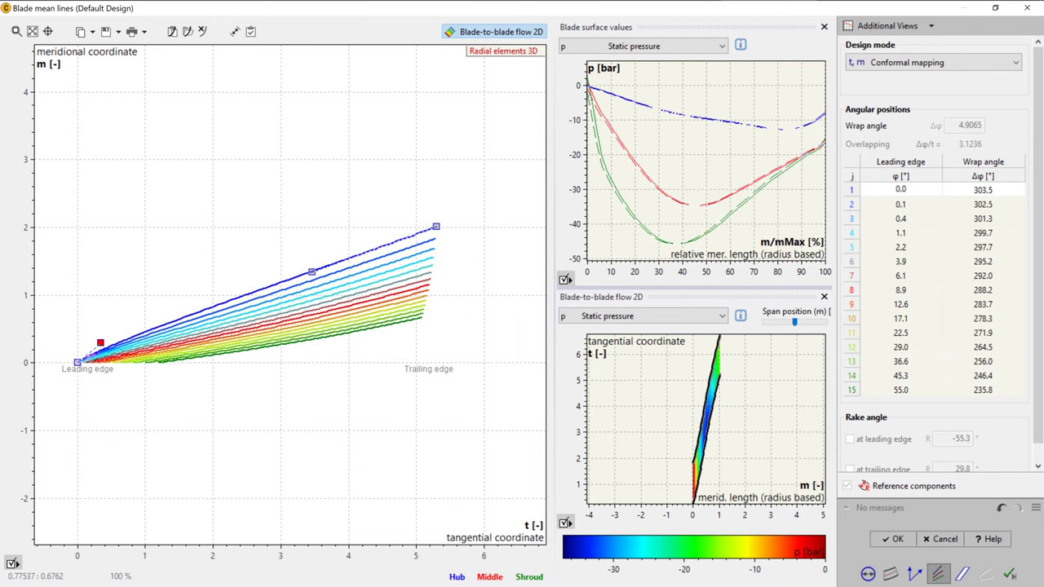
drag(312, 271, 232, 301)
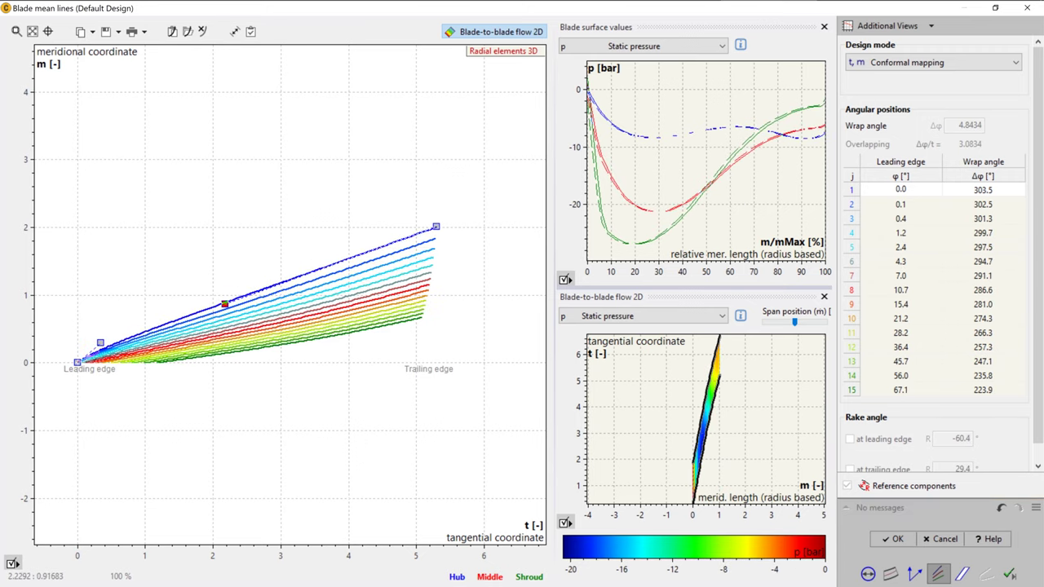
Increase the hub wrap angle to 313.9° and readjust the hub curve's control point near the leading edge, checking relative velocity on the blade surfaces
drag(436, 226, 449, 228)
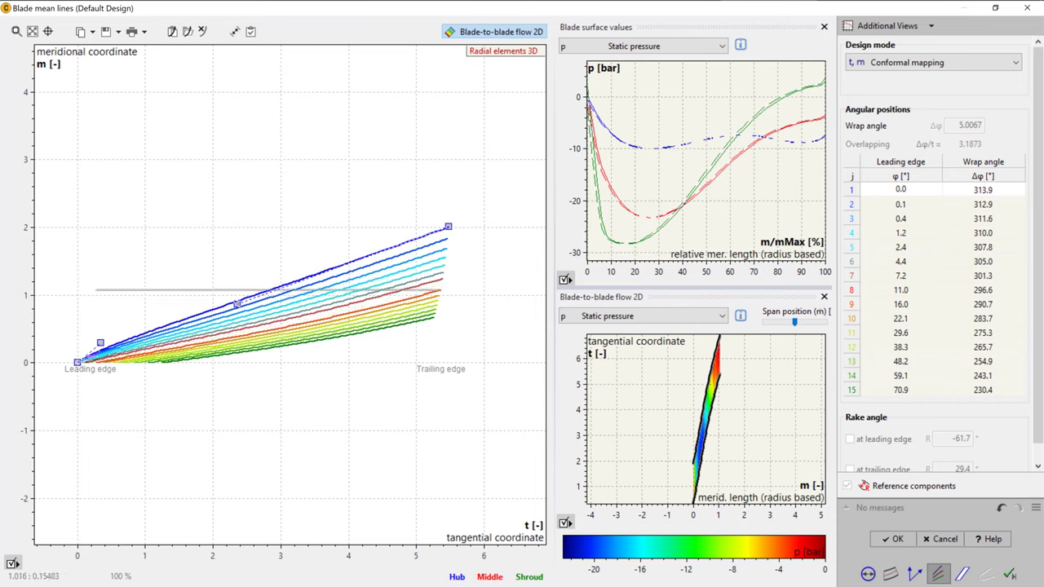
drag(99, 343, 91, 350)
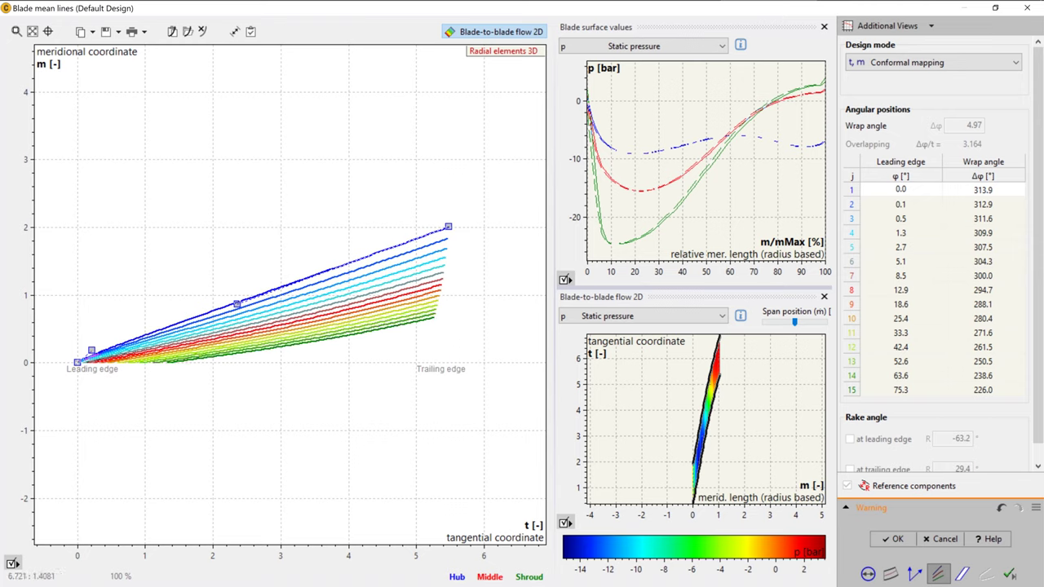
click(708, 46)
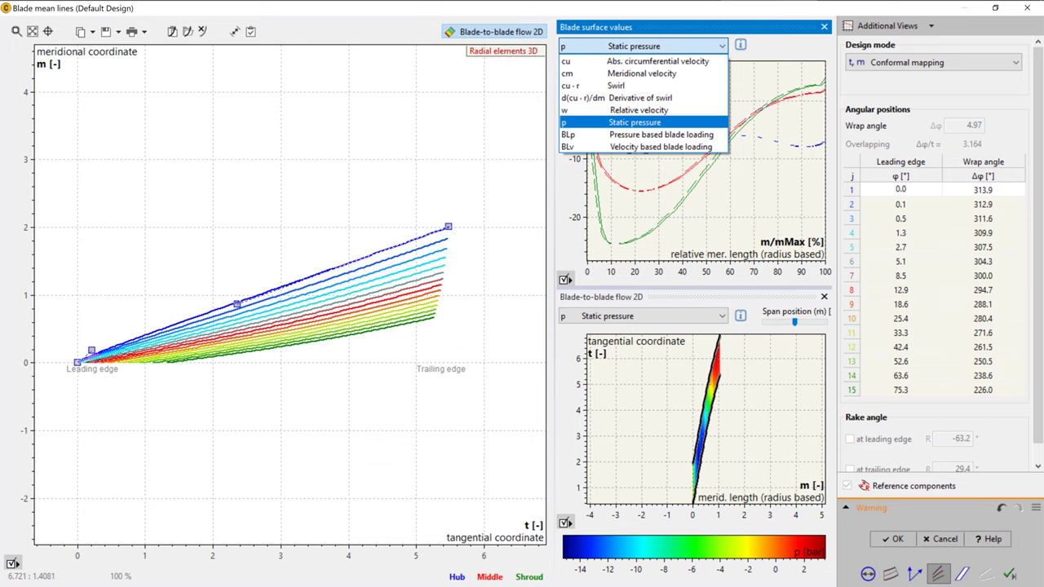
click(639, 110)
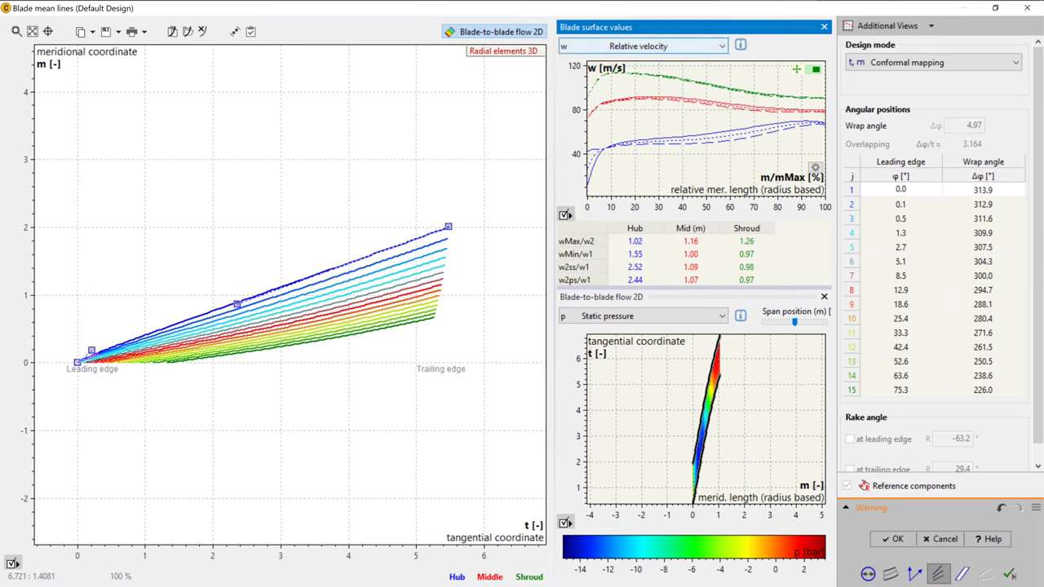
drag(91, 350, 107, 336)
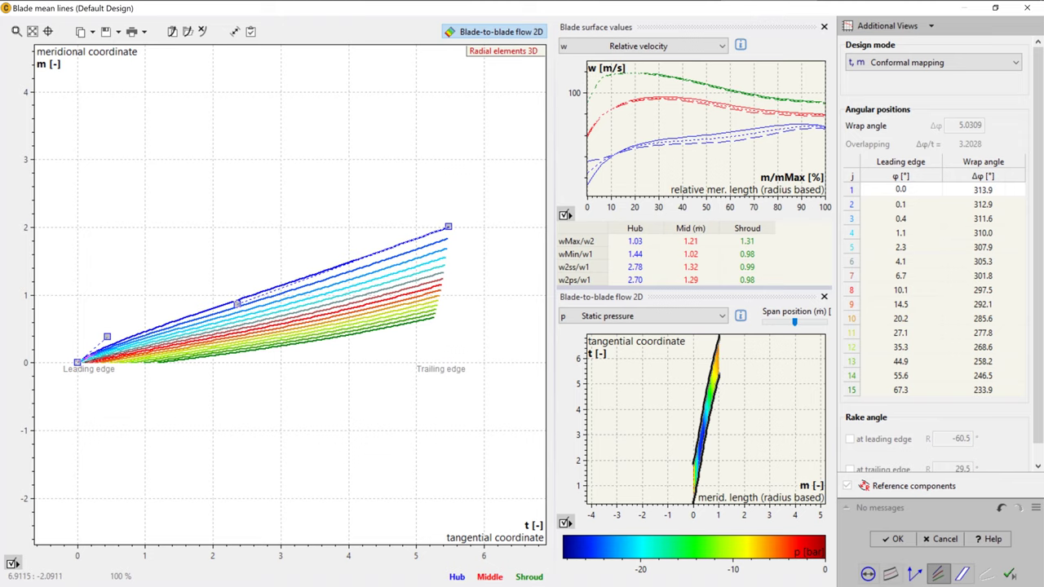
Keep the blade profiles as they are and switch the blades' leading-edge design mode to Bezier
click(963, 573)
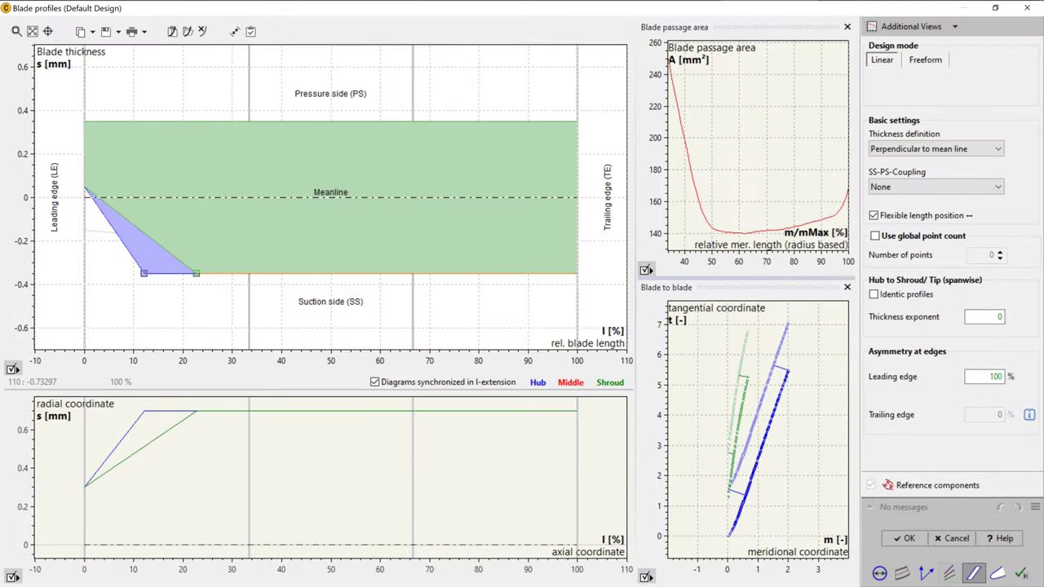
click(998, 573)
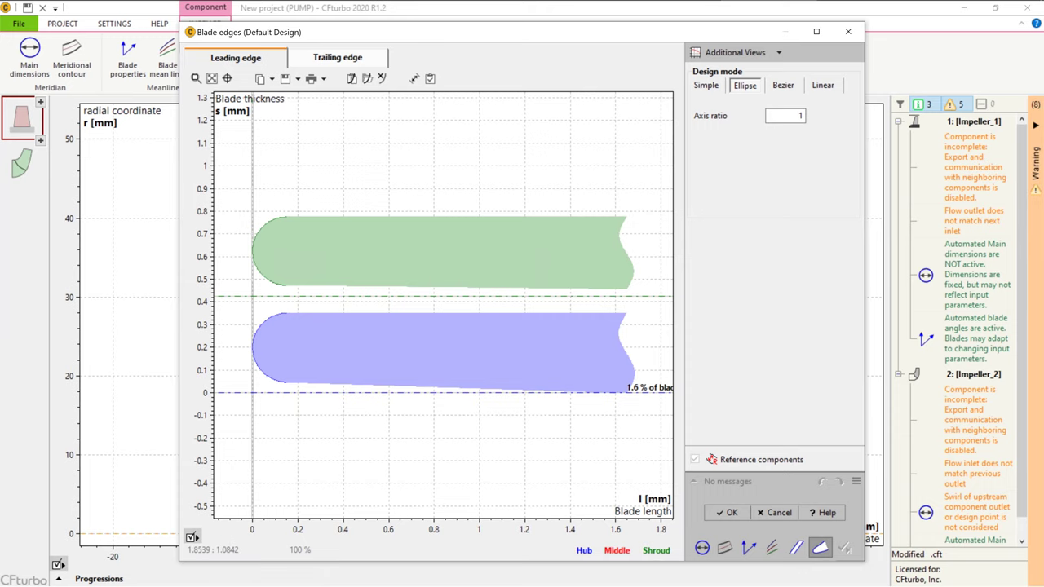
click(783, 86)
click(823, 84)
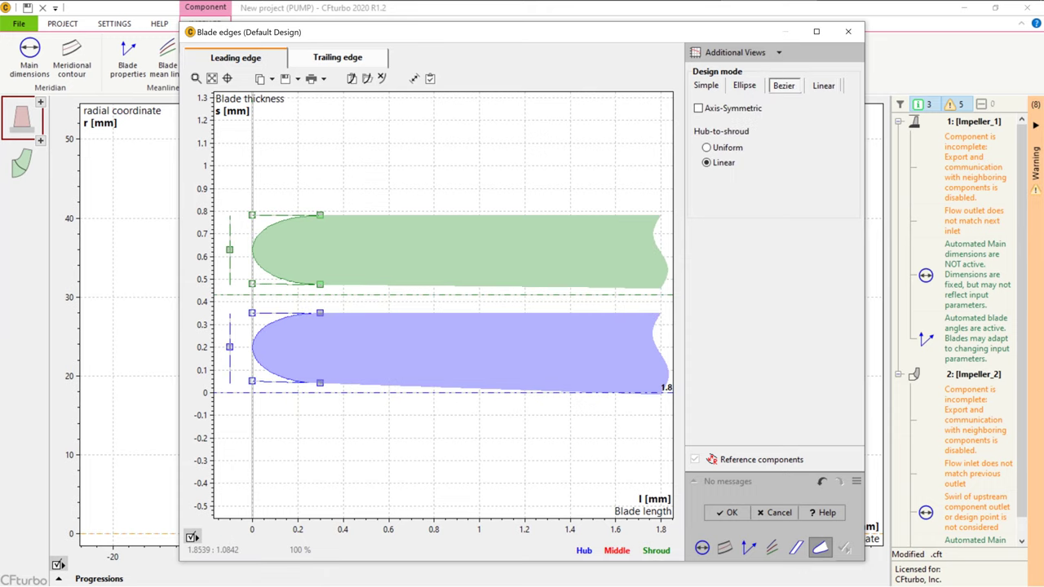
Set the elliptical trailing edge's axis ratio to 4 and complete the inducer's blade edge design
click(338, 58)
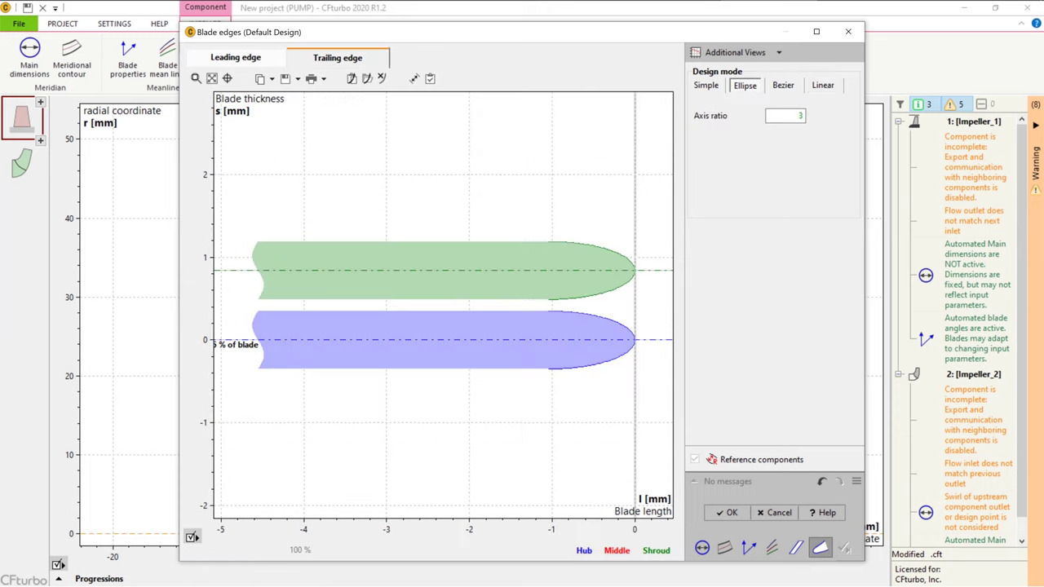
click(800, 115)
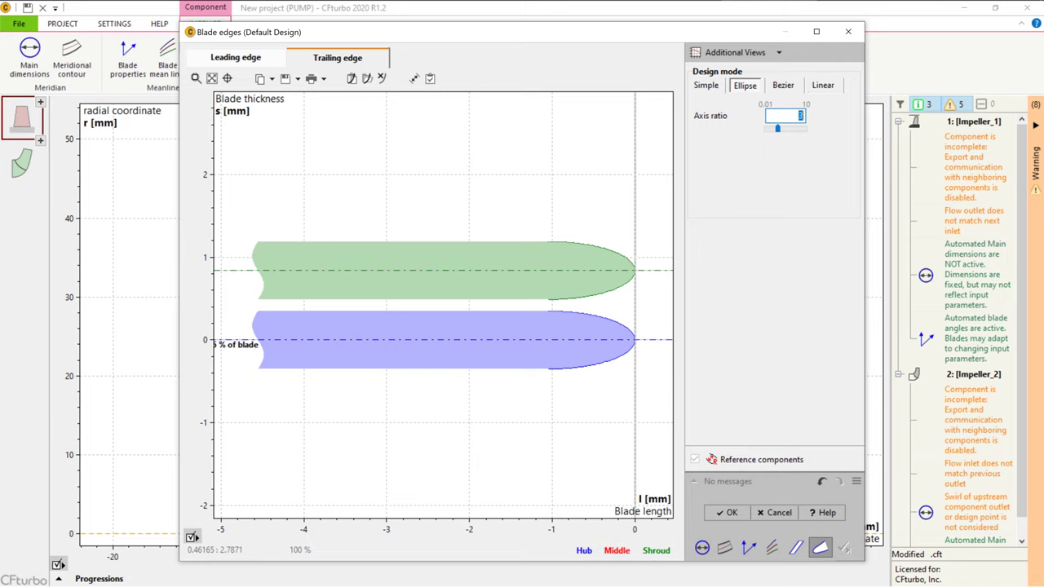
text(4)
click(727, 514)
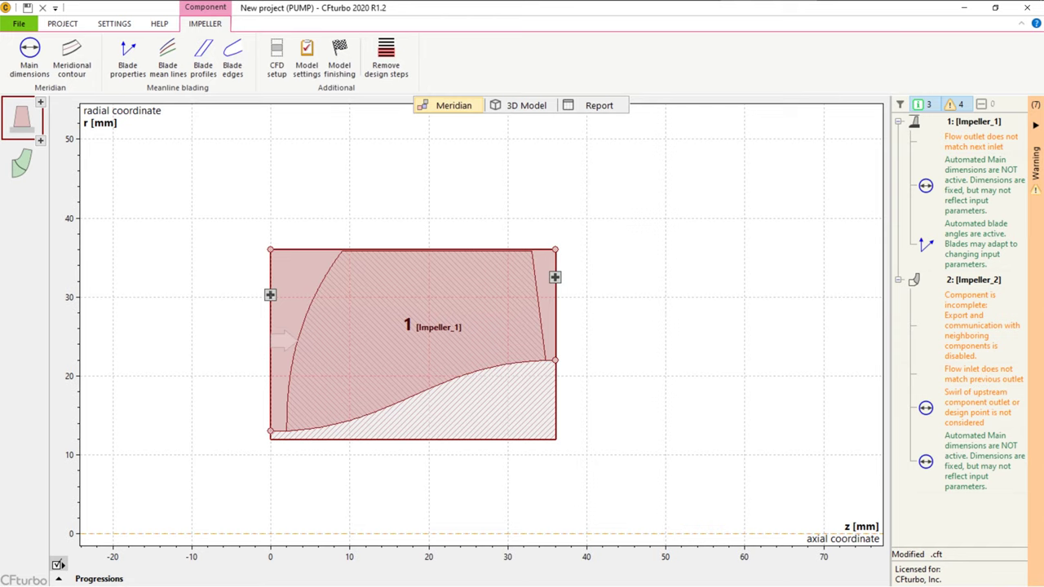
Examine the inducer blades in the 3D model from several angles and locate the second impeller's meridian in the component tree
right_click(670, 296)
click(718, 320)
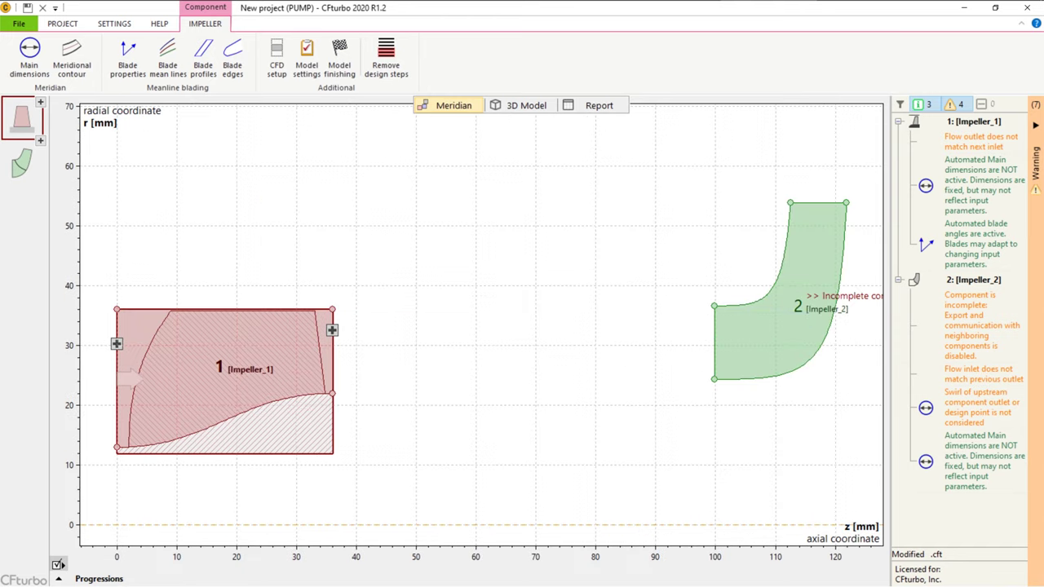
click(522, 105)
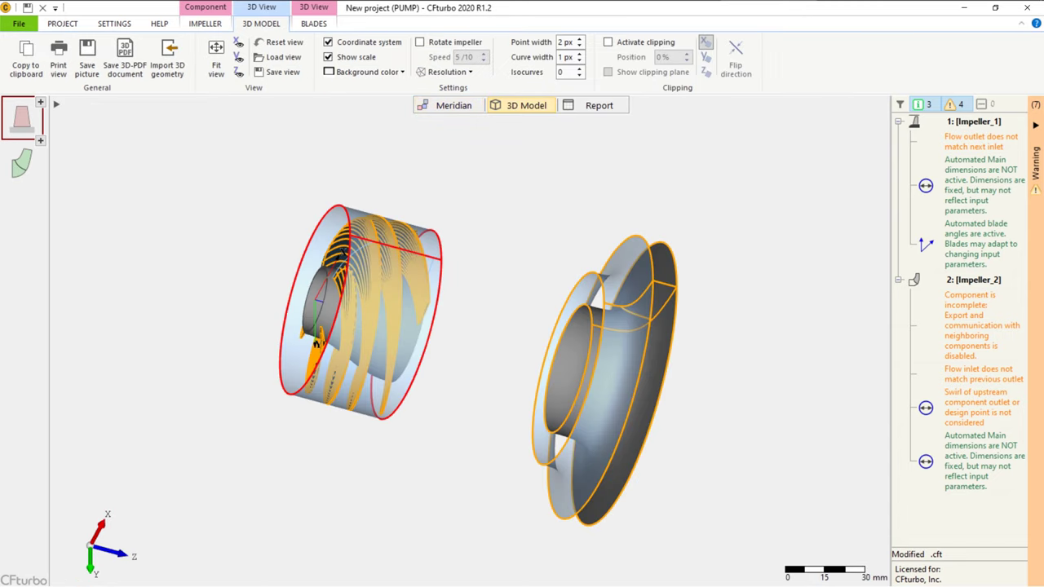
scroll(603, 217, up, 2)
middle_drag(603, 216, 671, 285)
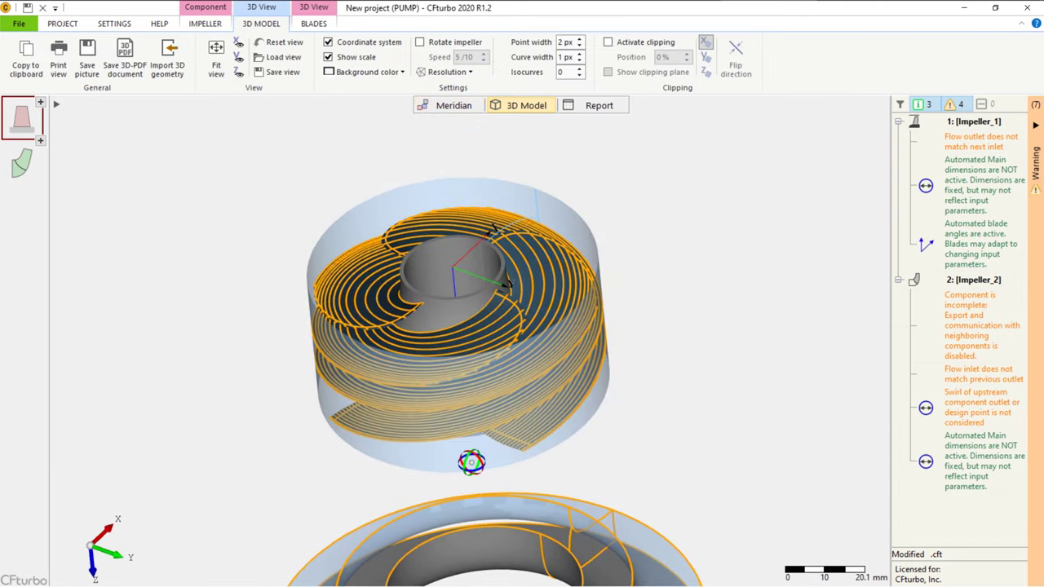
drag(474, 462, 483, 359)
scroll(506, 351, up, 1)
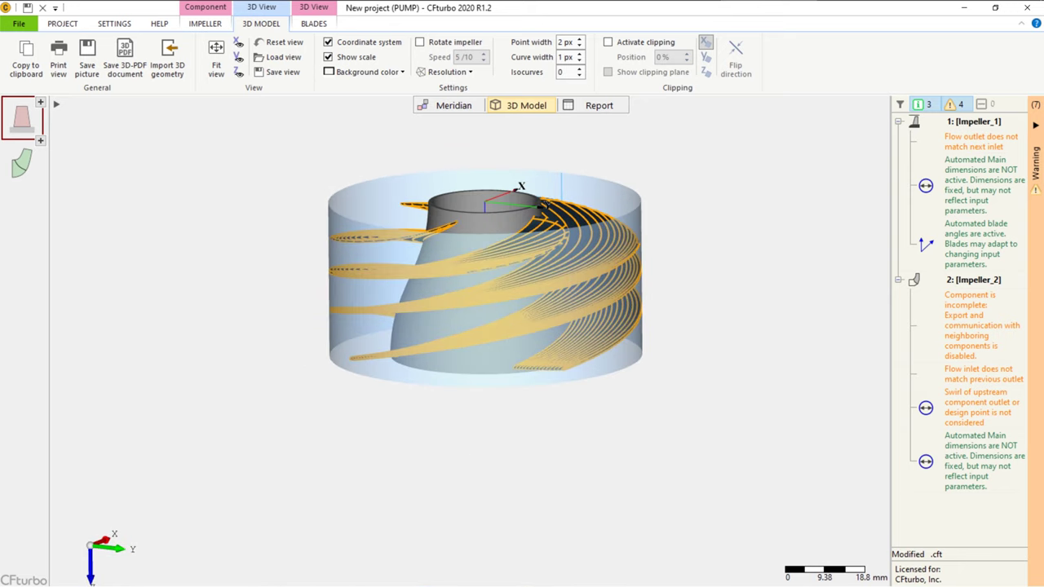
click(57, 104)
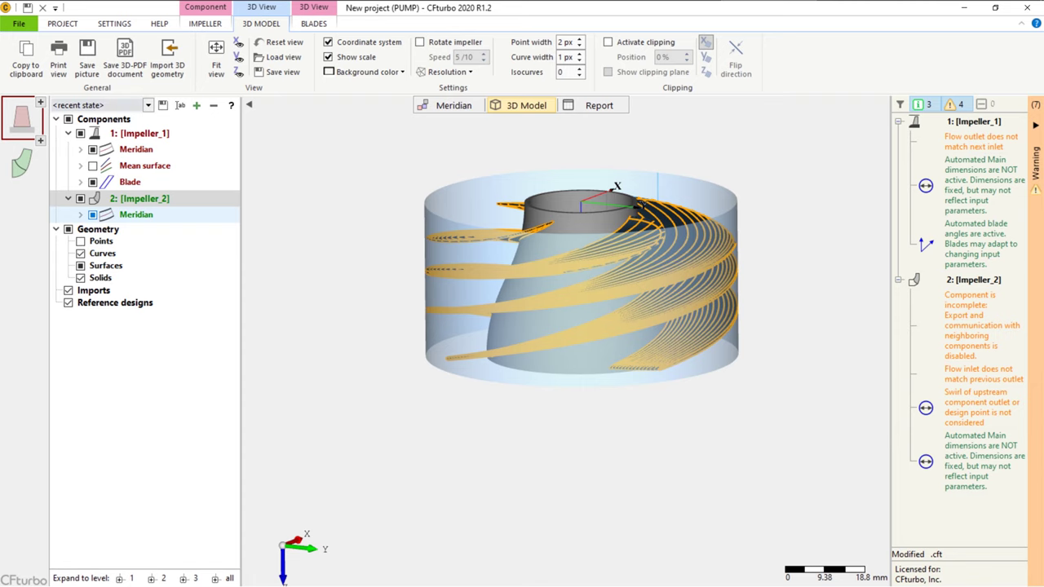
click(135, 214)
mouse_move(581, 436)
mouse_down()
mouse_move(582, 459)
mouse_move(582, 451)
mouse_up()
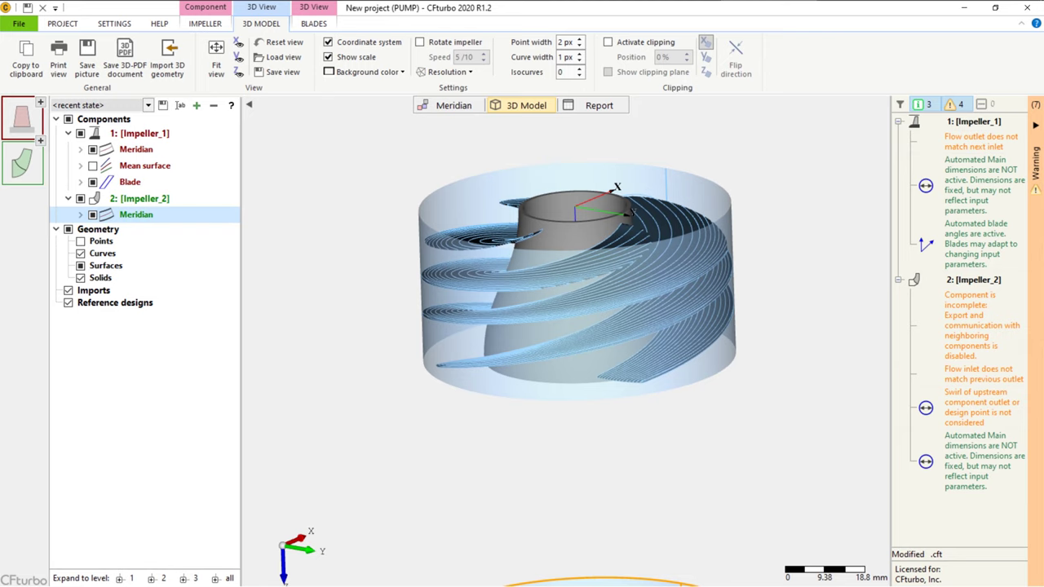
Open the main dimensions of the radial impeller (Impeller_2) and have it consider the upstream swirl
click(23, 168)
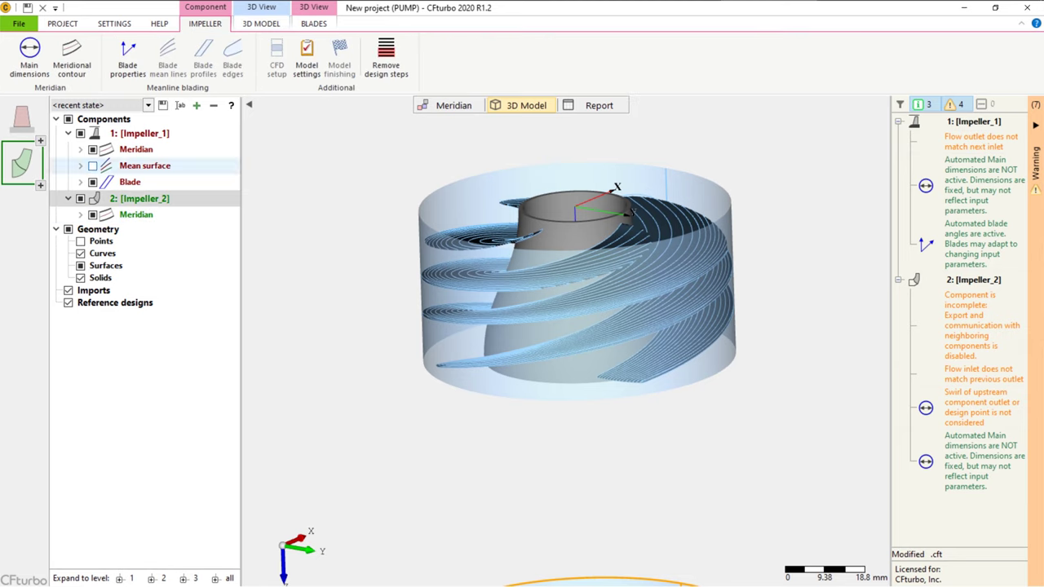
click(454, 105)
click(806, 336)
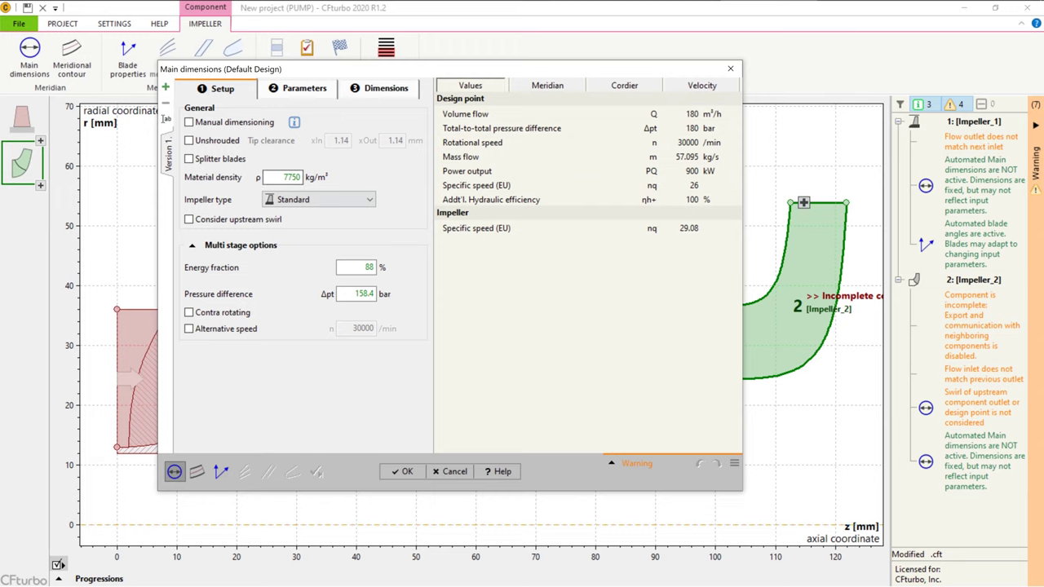
click(189, 220)
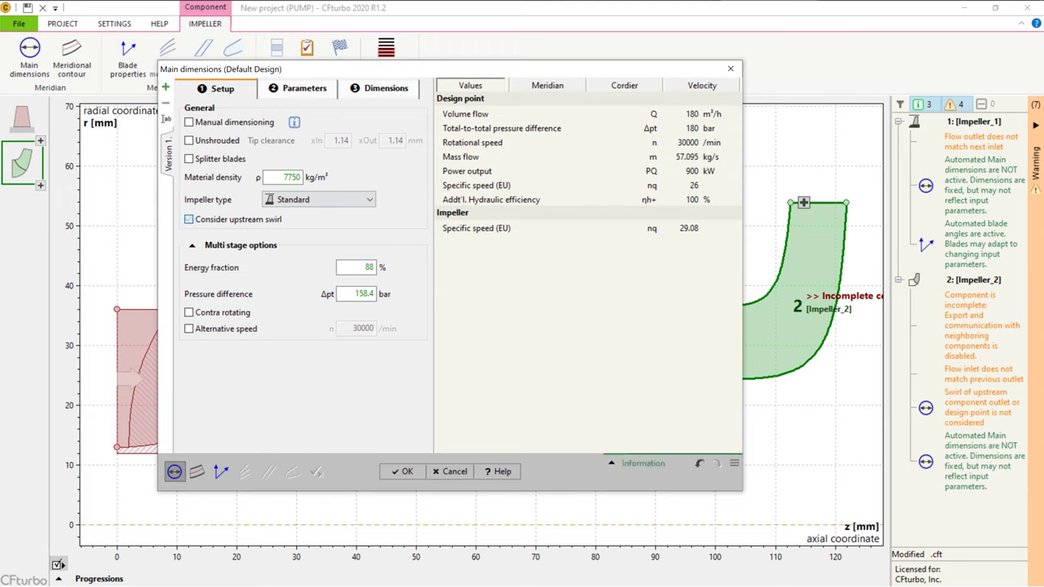
Review the approximation functions behind the radial impeller's work coefficient and hydraulic efficiency, keeping the default values
click(298, 88)
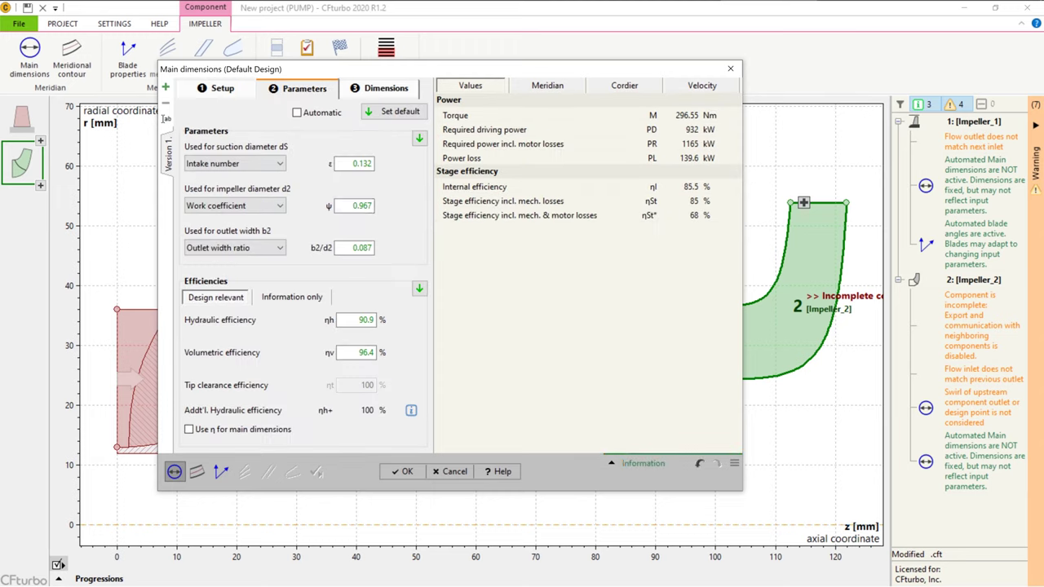
click(353, 206)
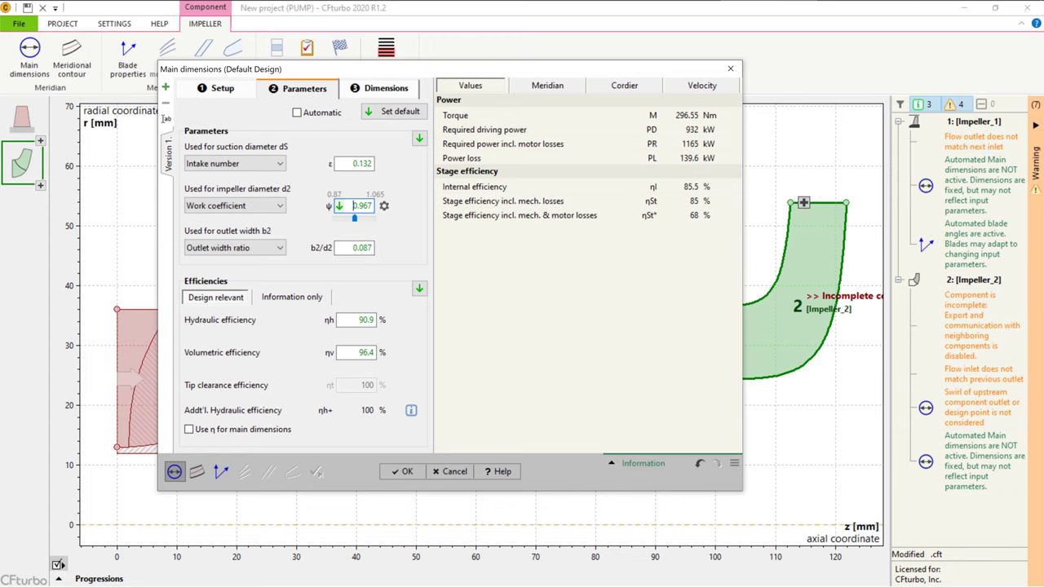
click(383, 205)
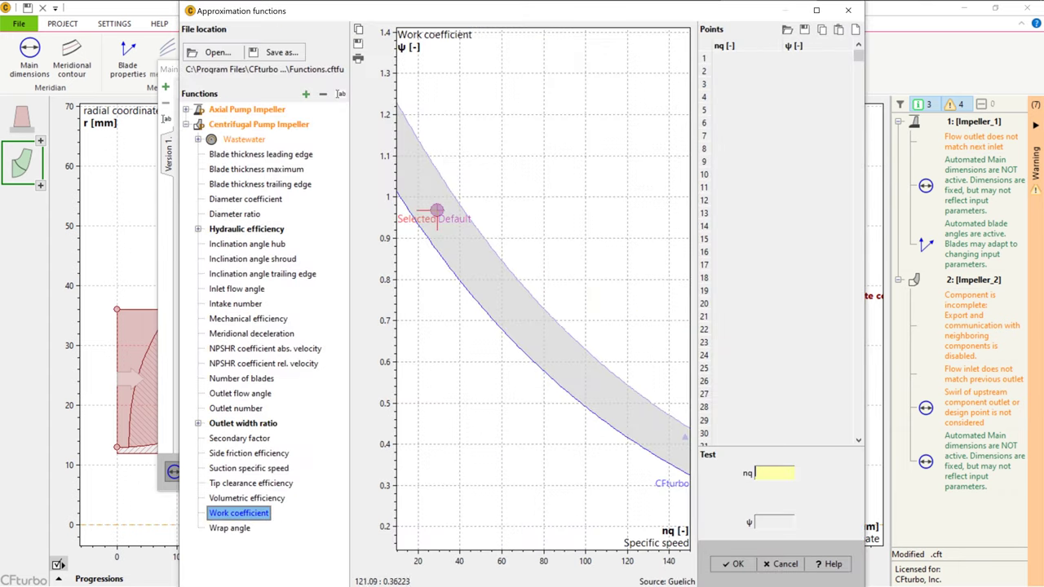
click(733, 564)
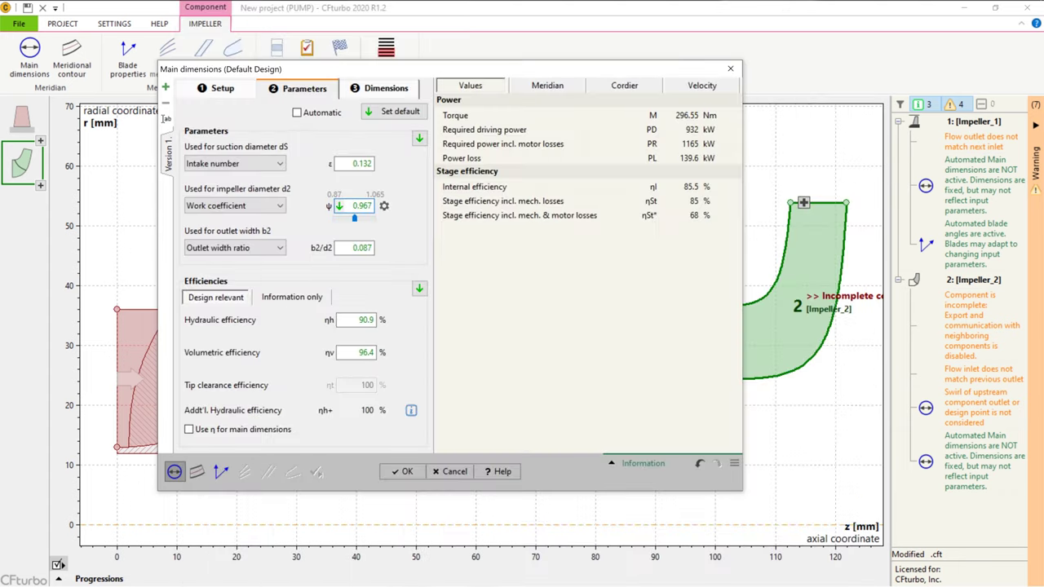
click(356, 321)
click(396, 320)
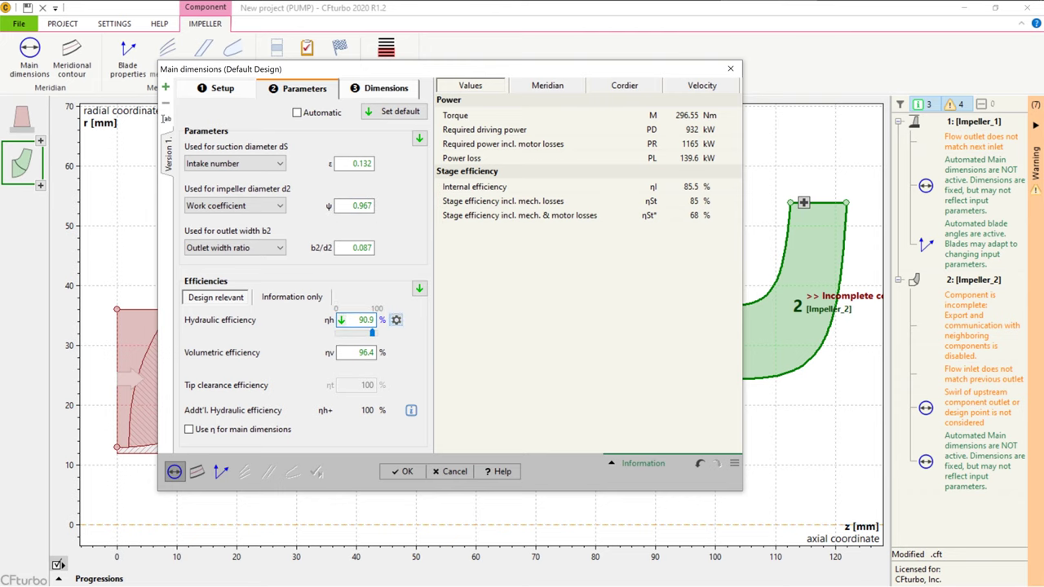
click(396, 320)
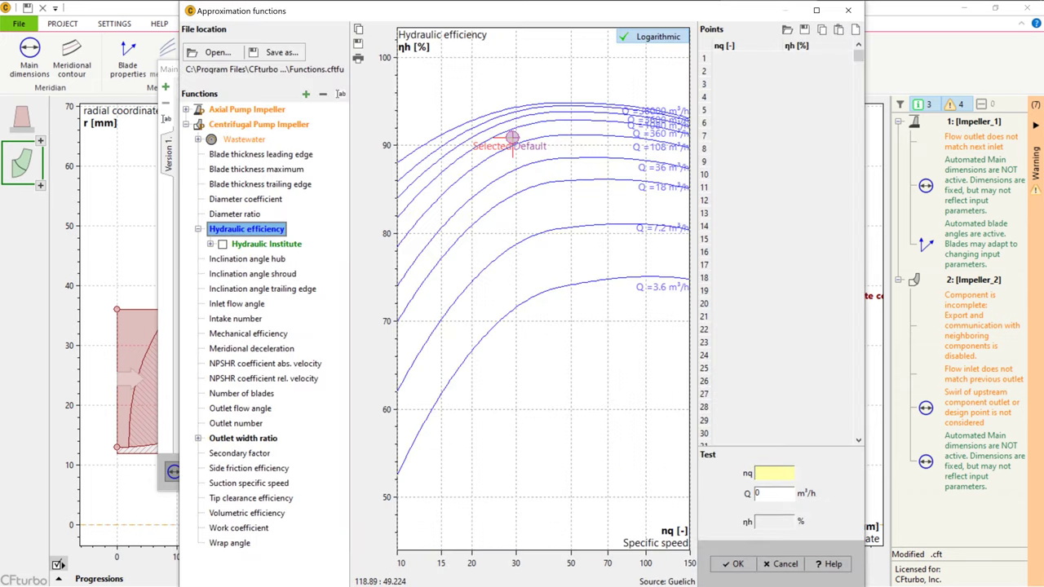
click(733, 564)
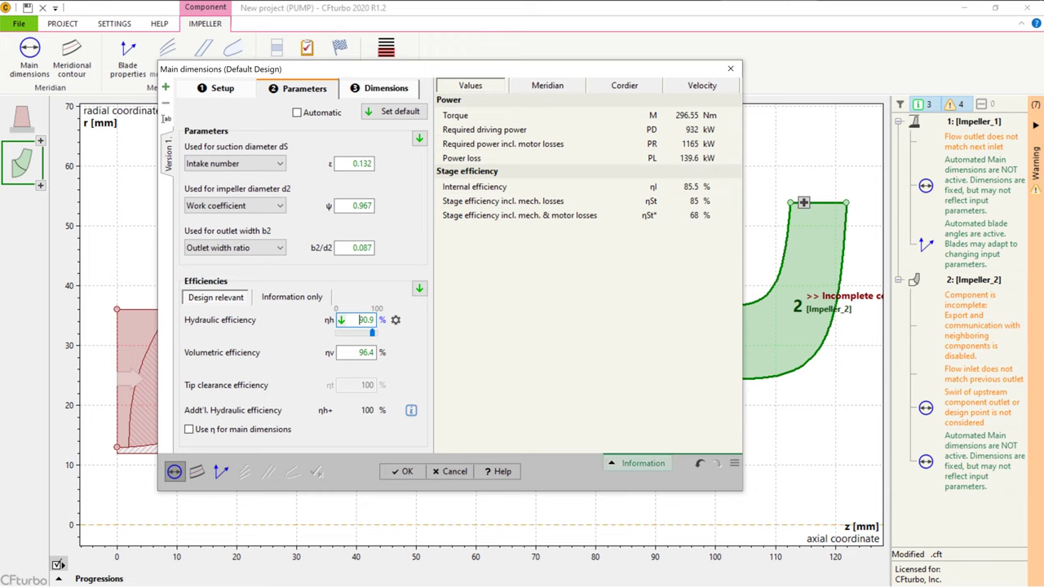
Take the radial impeller's inlet from the neighboring component, giving a 44 mm hub diameter and a 72 mm suction diameter
click(380, 88)
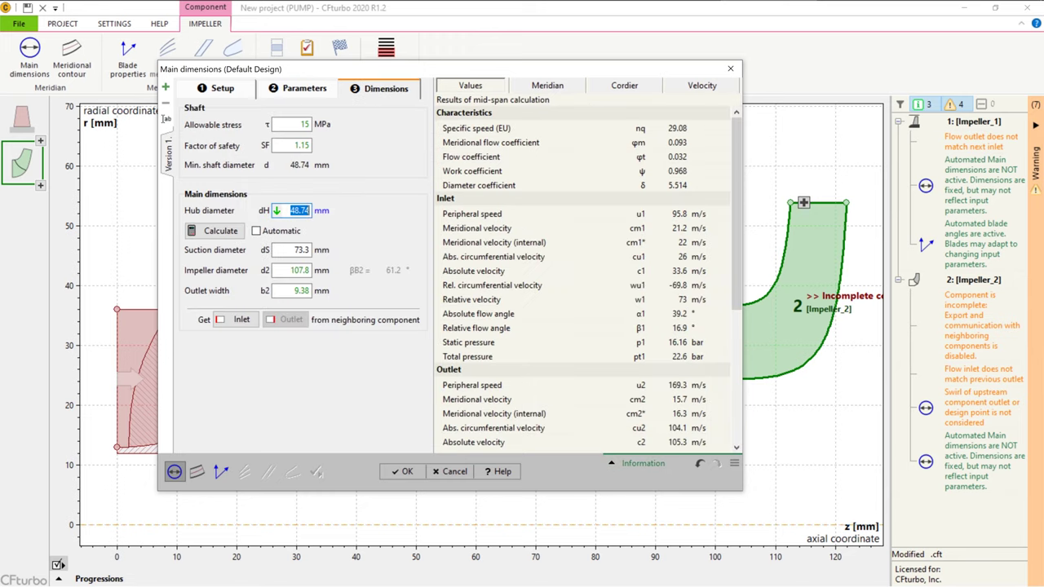
text(44)
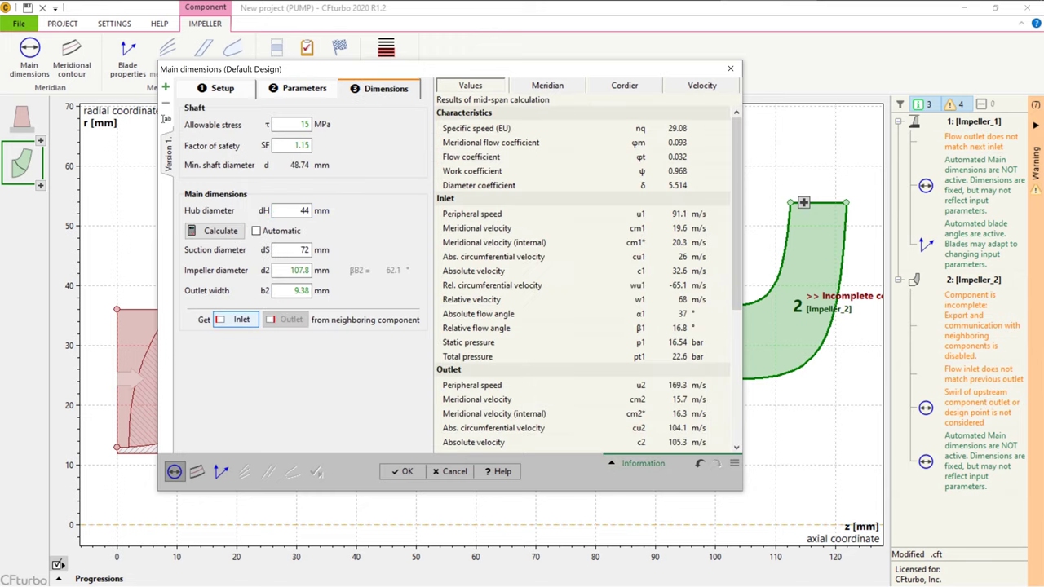
key(Tab)
key(Tab)
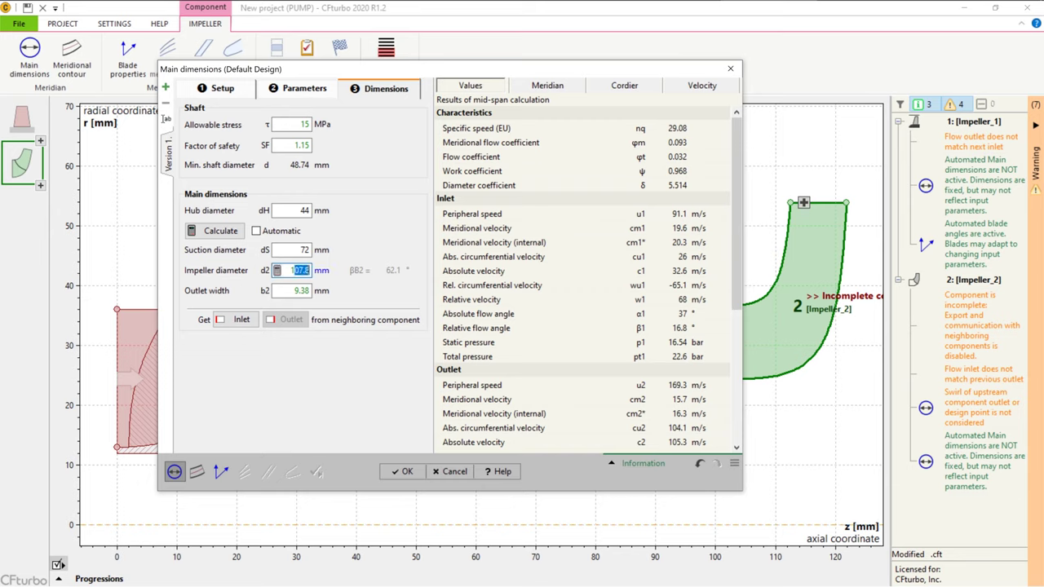
Set the radial impeller's diameter to 114 mm and its outlet width to 10 mm
text(112)
key(Tab)
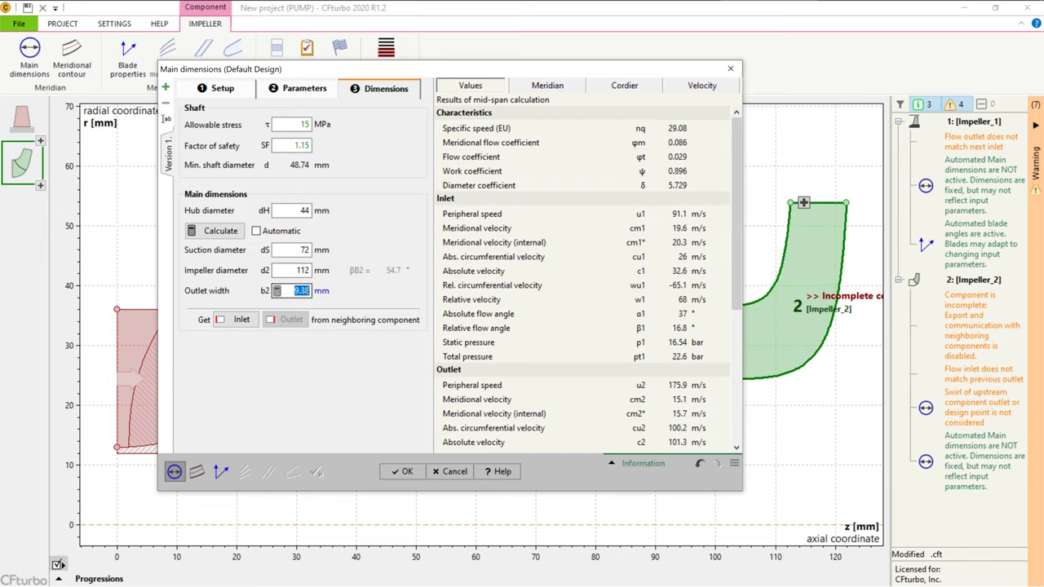
text(10)
click(307, 270)
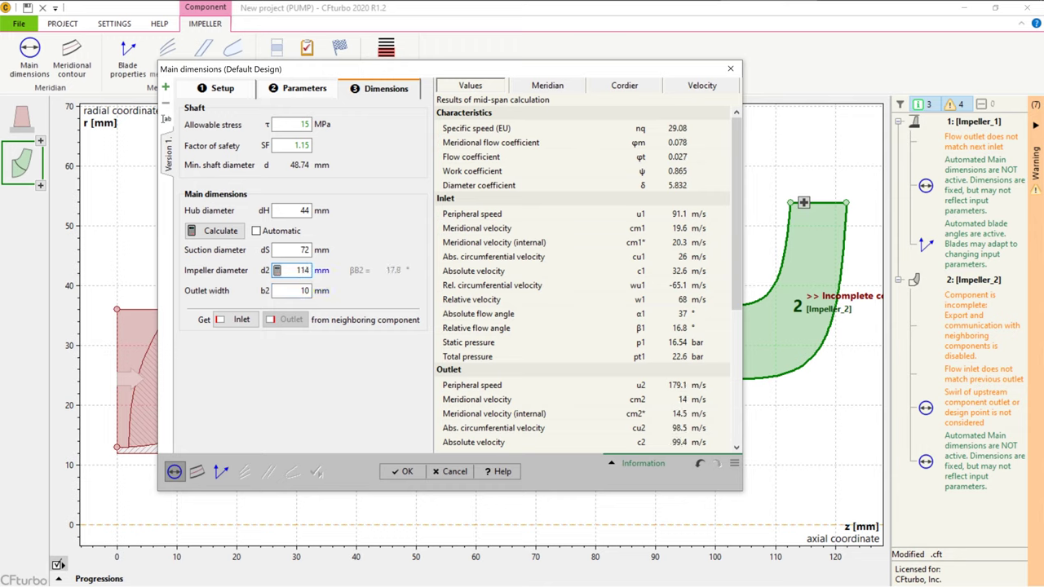
text(4)
Review the radial impeller's meridian sketch, mid-span velocity triangles and Cordier diagram
click(547, 86)
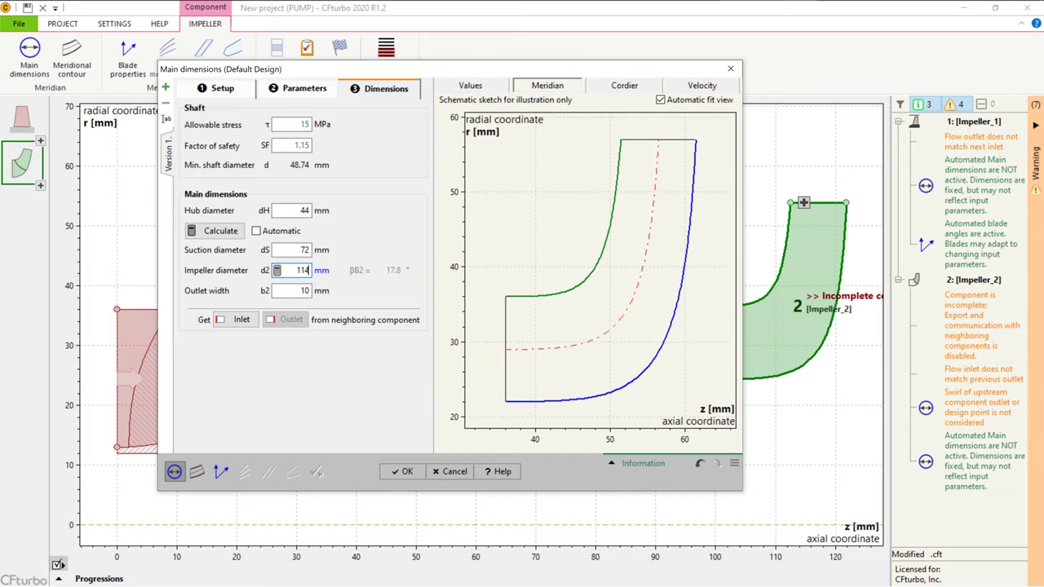
key(ctrl+Tab)
key(ctrl+Tab)
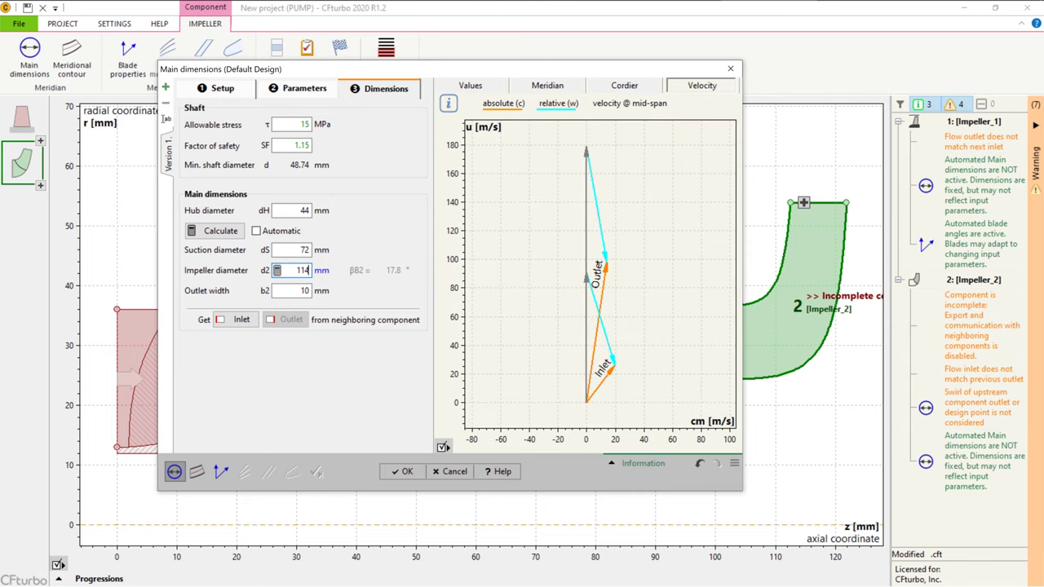
key(ctrl+shift+Tab)
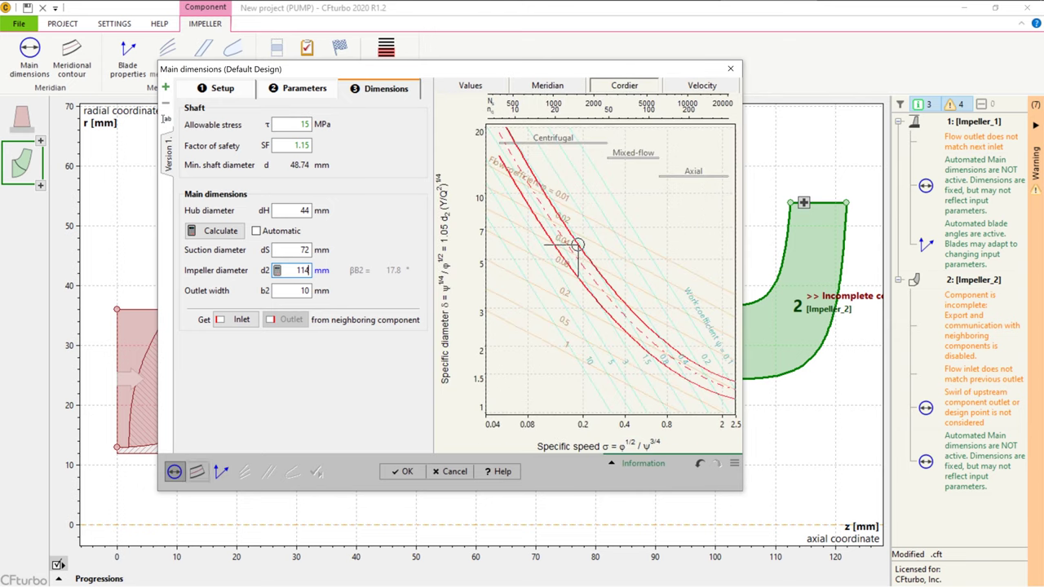
Accept the main dimensions and set the axial start position of the radial impeller's meridional contour to 37 mm
key(Return)
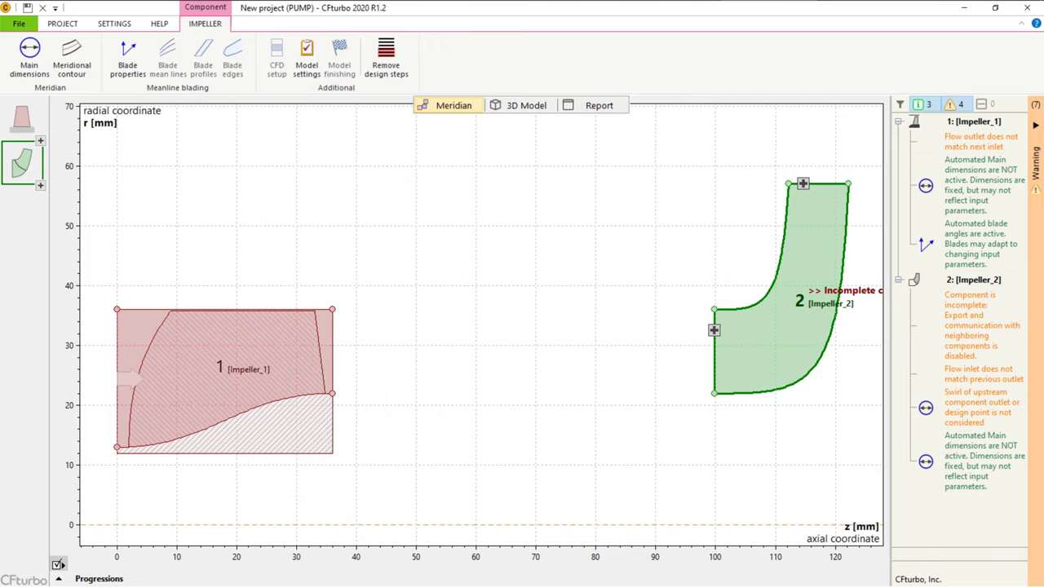
double_click(714, 330)
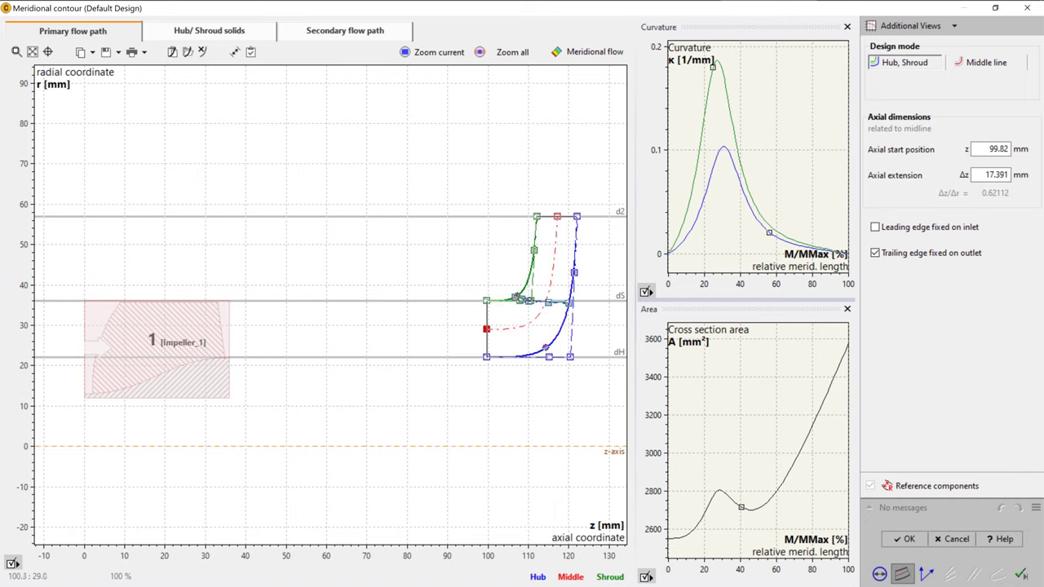
double_click(486, 329)
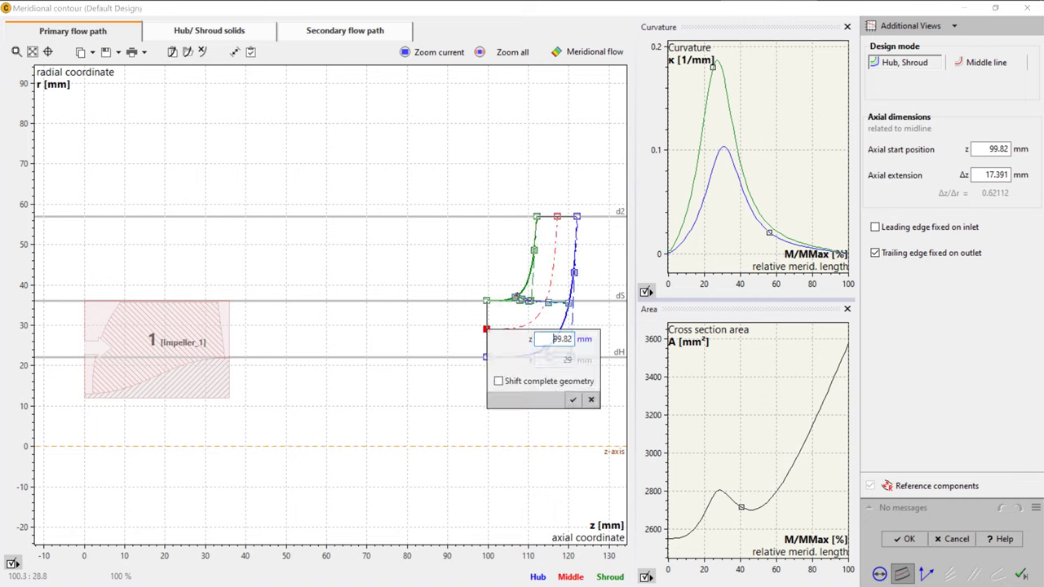
text(37)
click(573, 400)
right_click(464, 404)
click(493, 426)
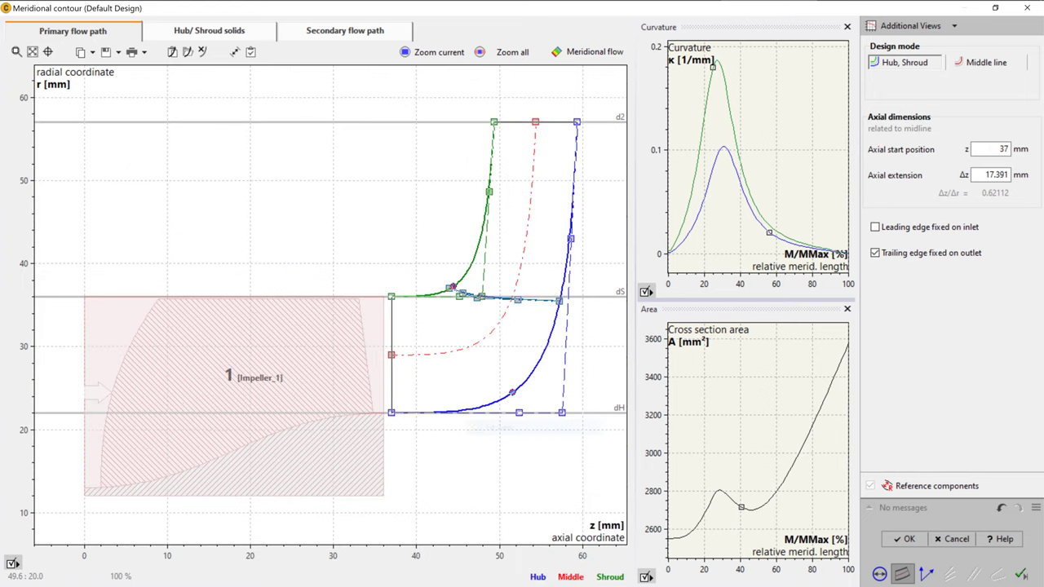
Reshape the leading edge to run from about z = 41 mm on the shroud to about z = 50 mm on the hub
drag(559, 301, 481, 406)
drag(450, 289, 425, 295)
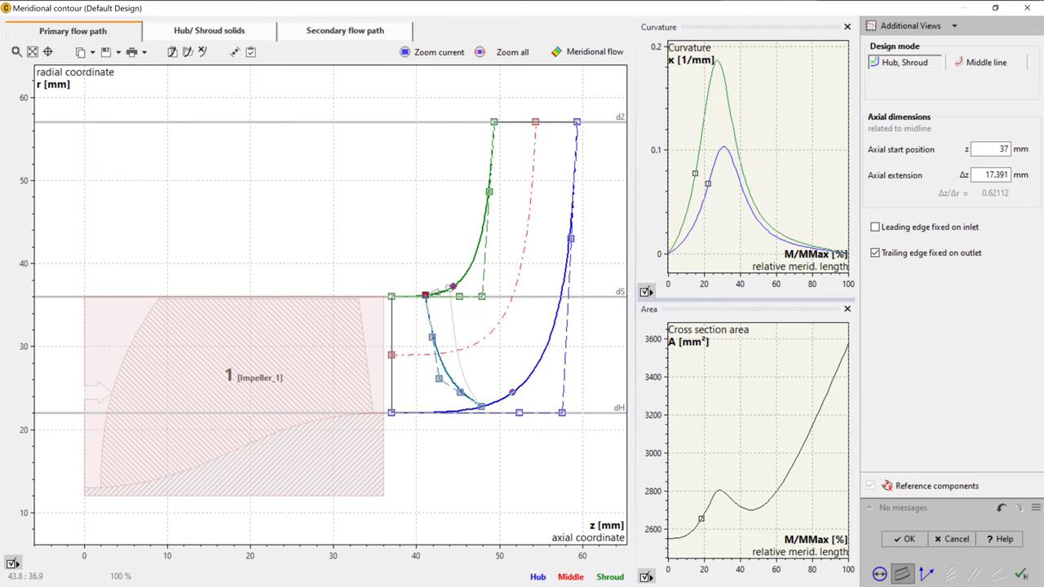
drag(482, 405, 500, 400)
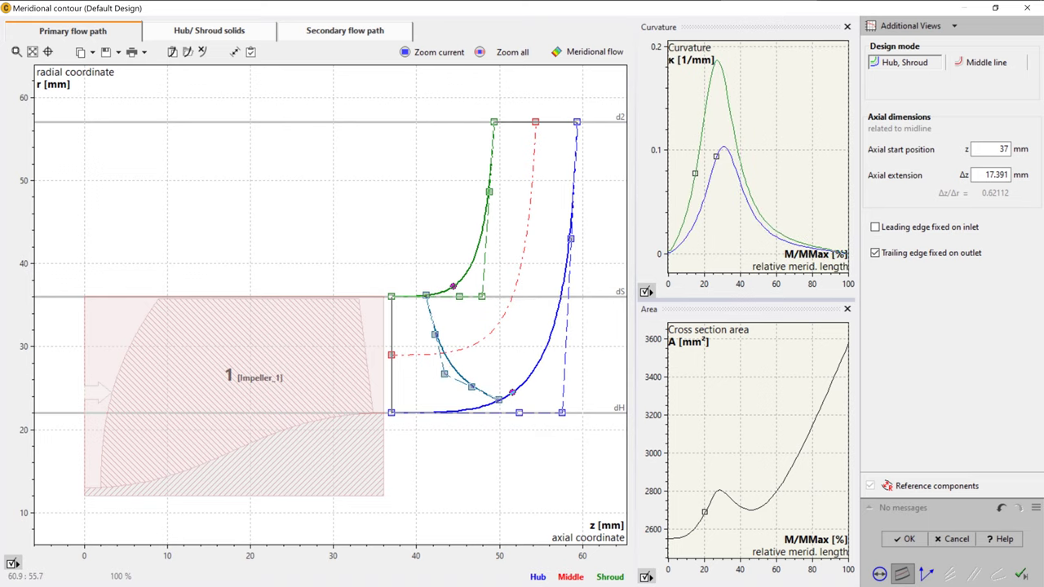
Shift the hub outlet point to about z = 56.9 mm and align the hub and shroud corner control points axially with their outlets
drag(577, 121, 557, 122)
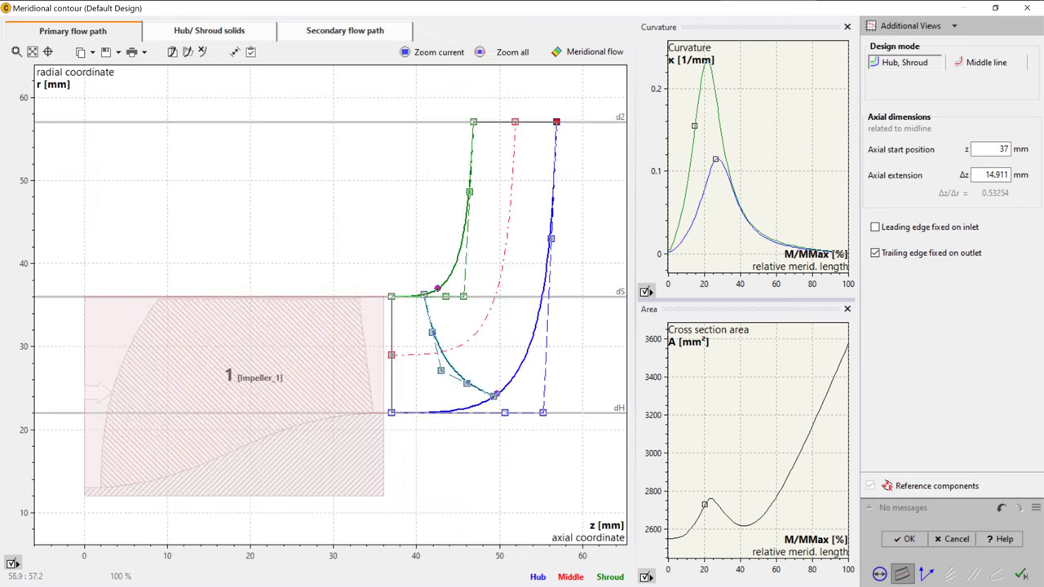
drag(543, 413, 587, 427)
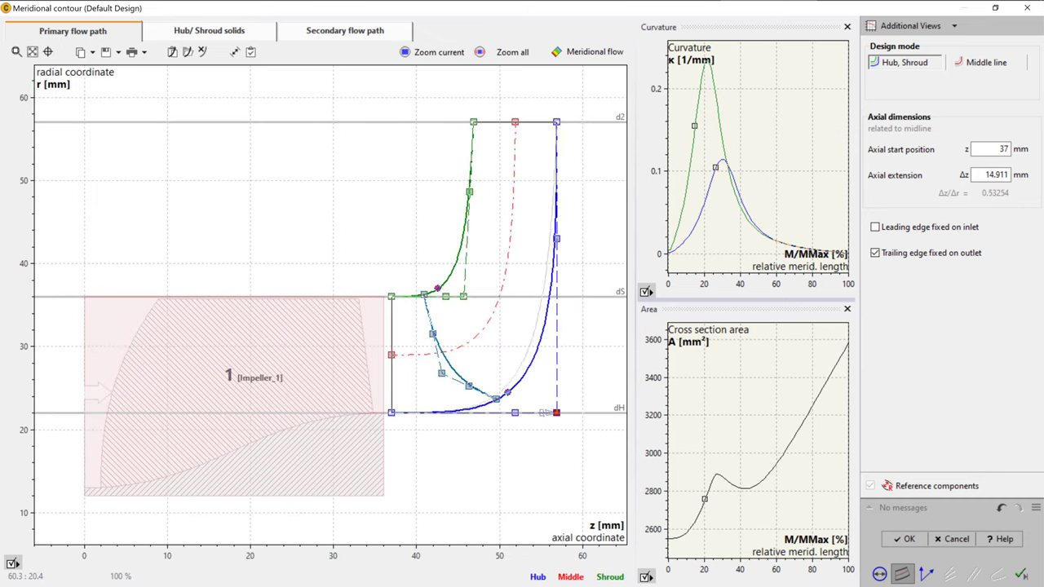
drag(463, 296, 416, 296)
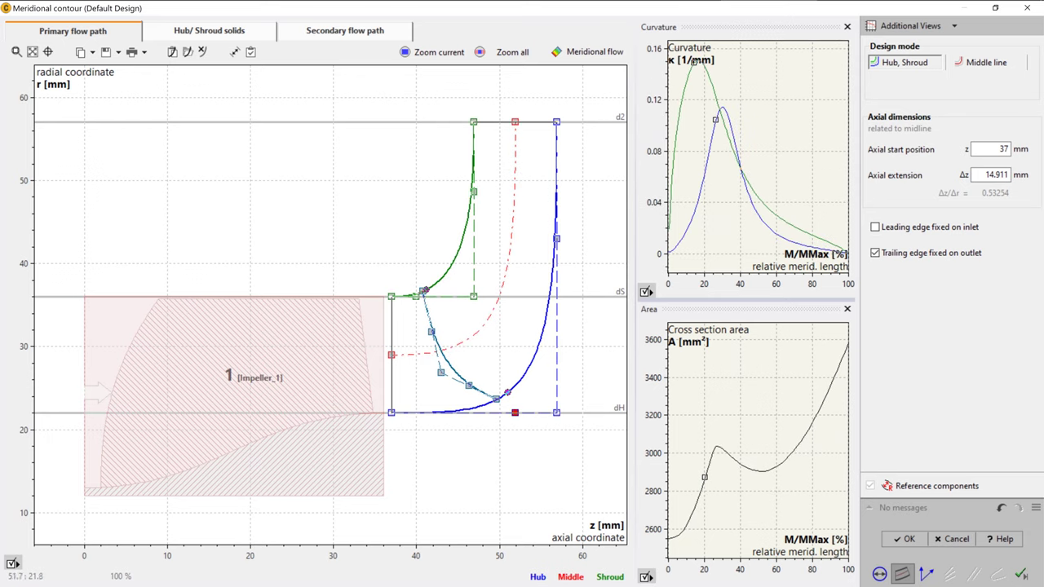
Smooth the hub with control points at about z = 41 mm and r = 40 mm, and raise the shroud's outlet-side control point to about r = 53 mm
drag(515, 414, 424, 413)
drag(556, 238, 557, 264)
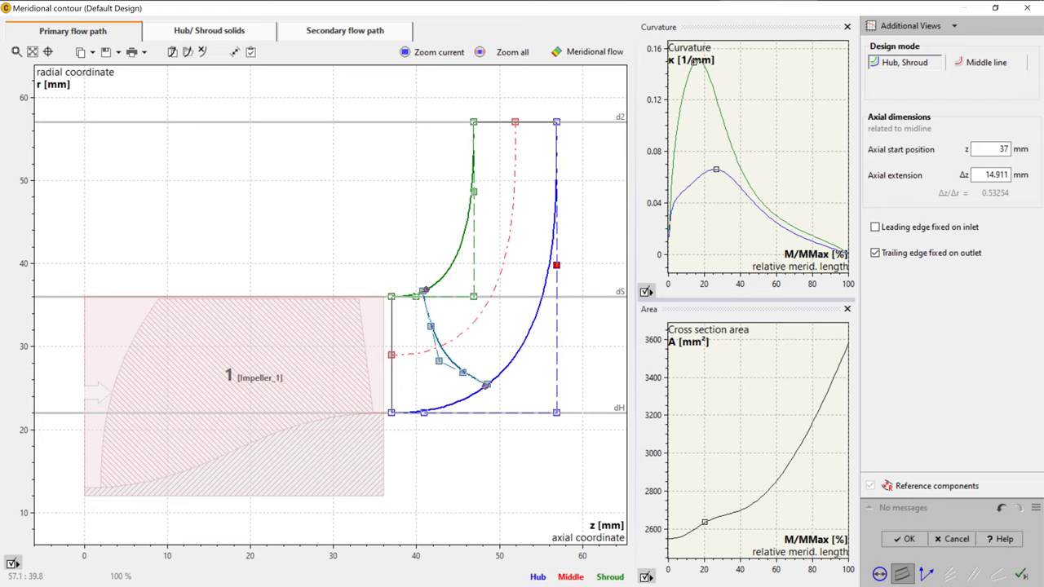
drag(474, 192, 474, 151)
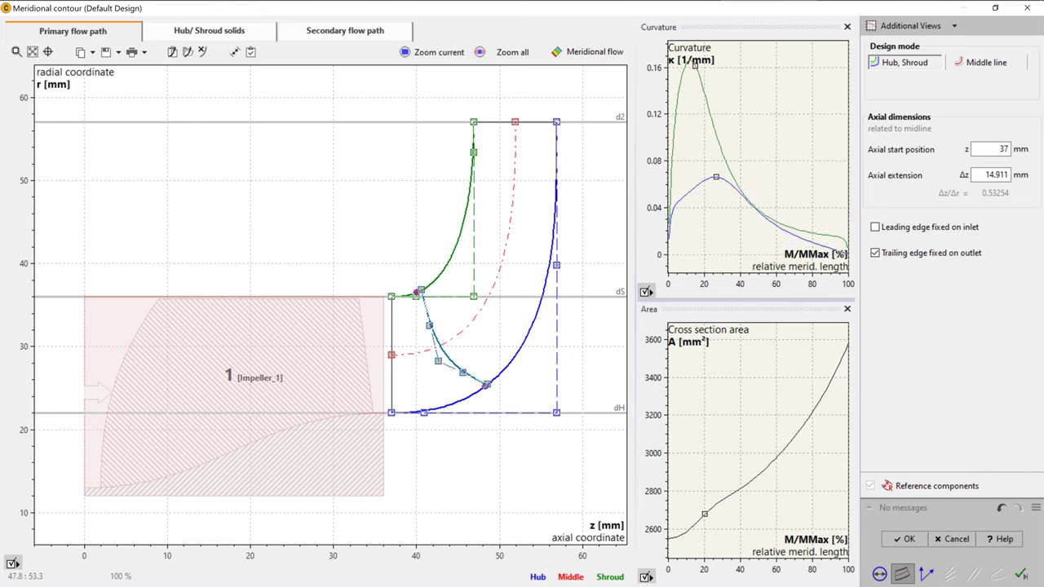
mouse_move(416, 291)
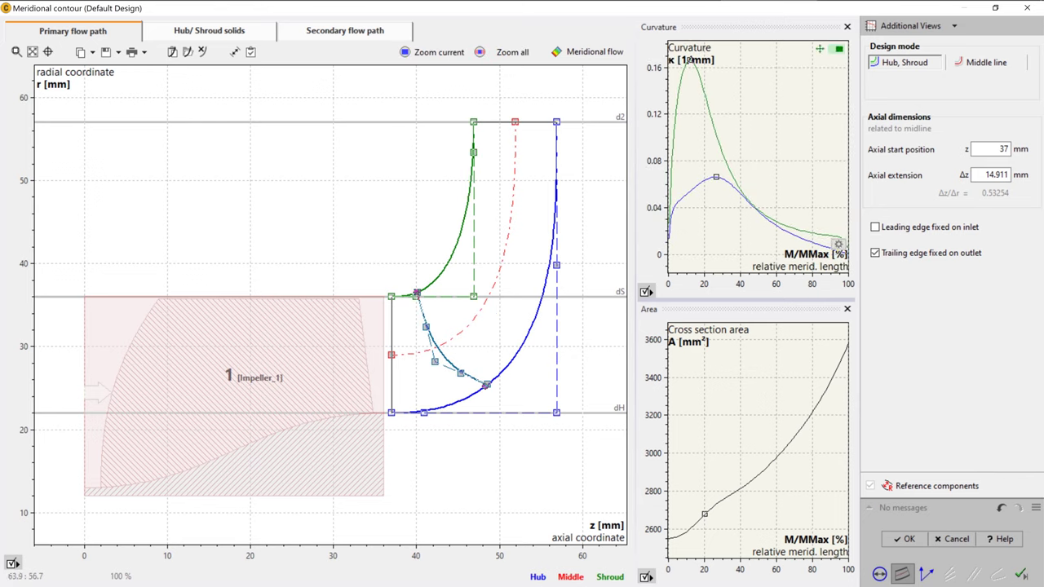
Set the axial position of the hub's outlet point to 57 mm
double_click(556, 121)
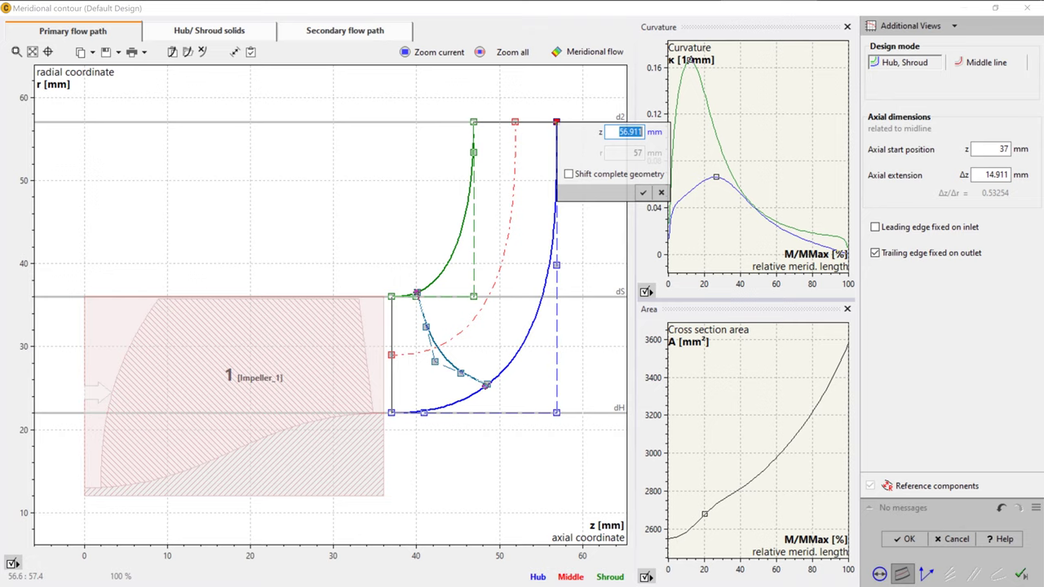
text(57)
key(Return)
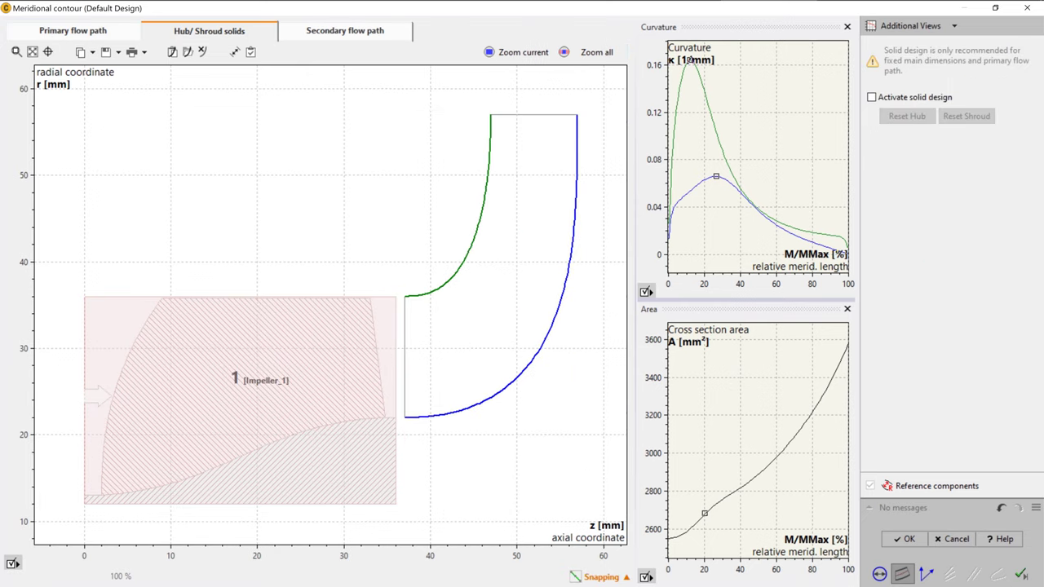
Activate the hub and shroud solid design and move both inner corners of the hub solid to a 12 mm radius
click(872, 97)
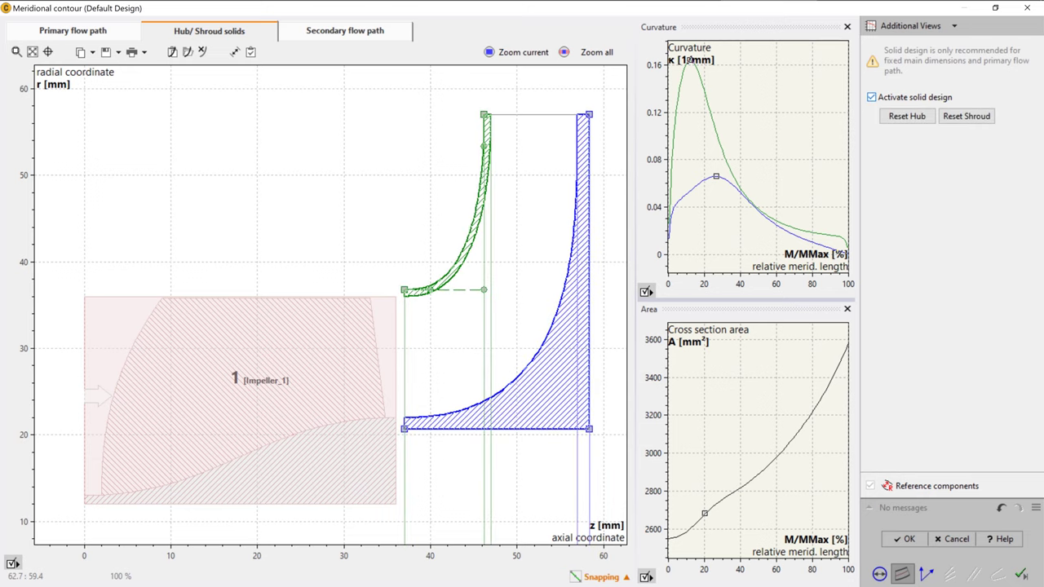
right_click(404, 429)
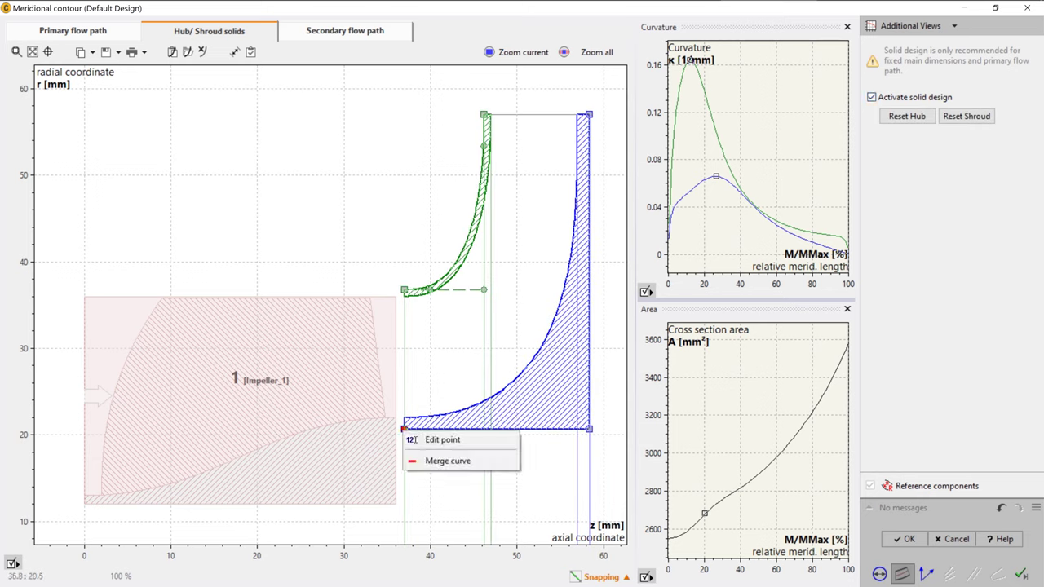
click(415, 439)
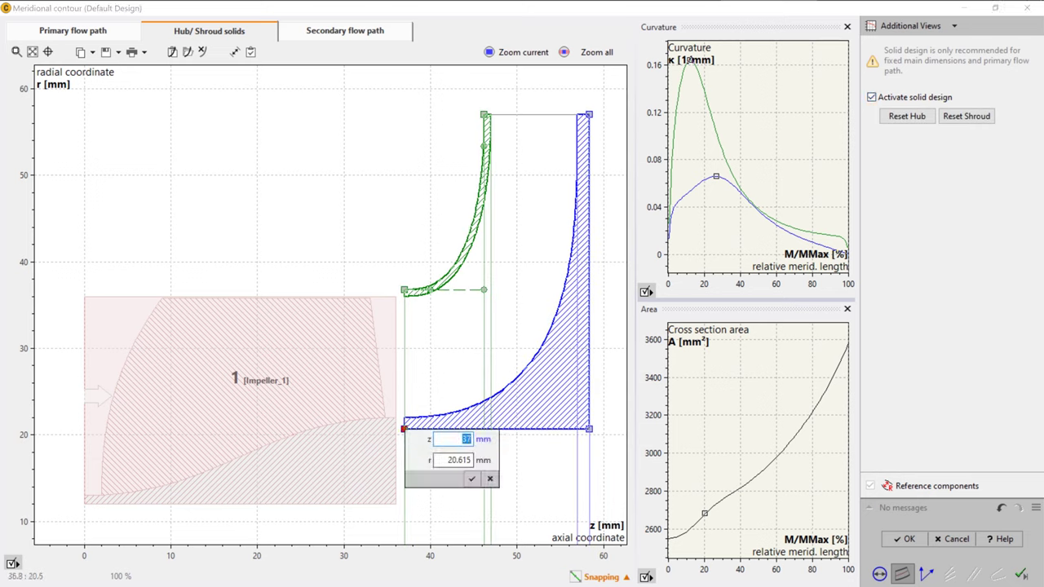
key(Tab)
text(12)
key(Return)
drag(589, 428, 589, 503)
Set the axial position of the hub solid's rear inner corner to 62 mm
mouse_move(611, 452)
middle_down()
mouse_move(462, 381)
mouse_move(448, 390)
middle_up()
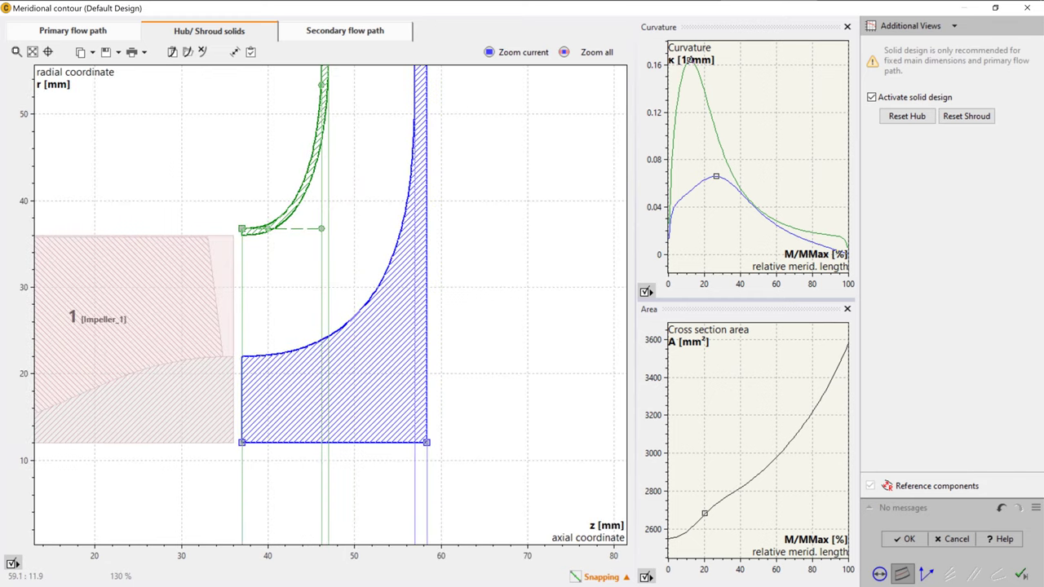
right_click(426, 443)
click(454, 454)
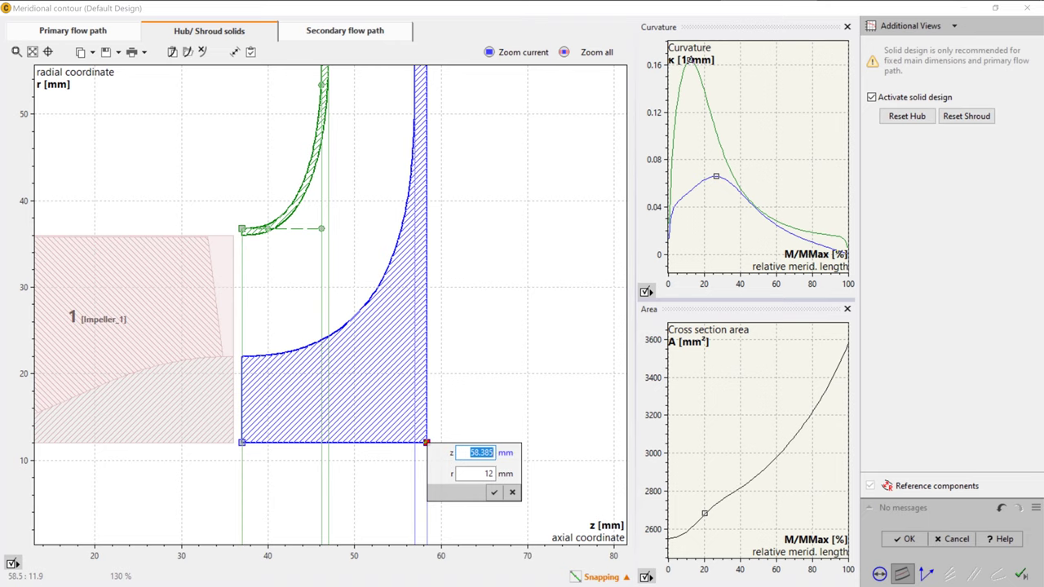
text(62)
key(Return)
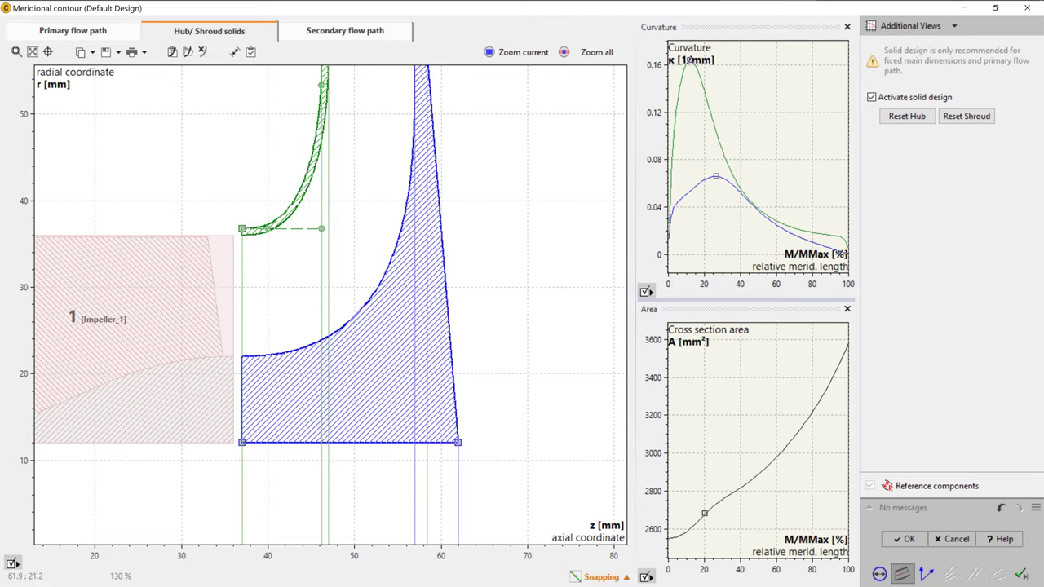
Split the hub solid's rear edge and place the new point at z = 62 mm, about 24 mm in radius
right_click(455, 364)
click(501, 460)
mouse_move(452, 367)
mouse_down()
mouse_move(458, 326)
mouse_move(458, 356)
mouse_up()
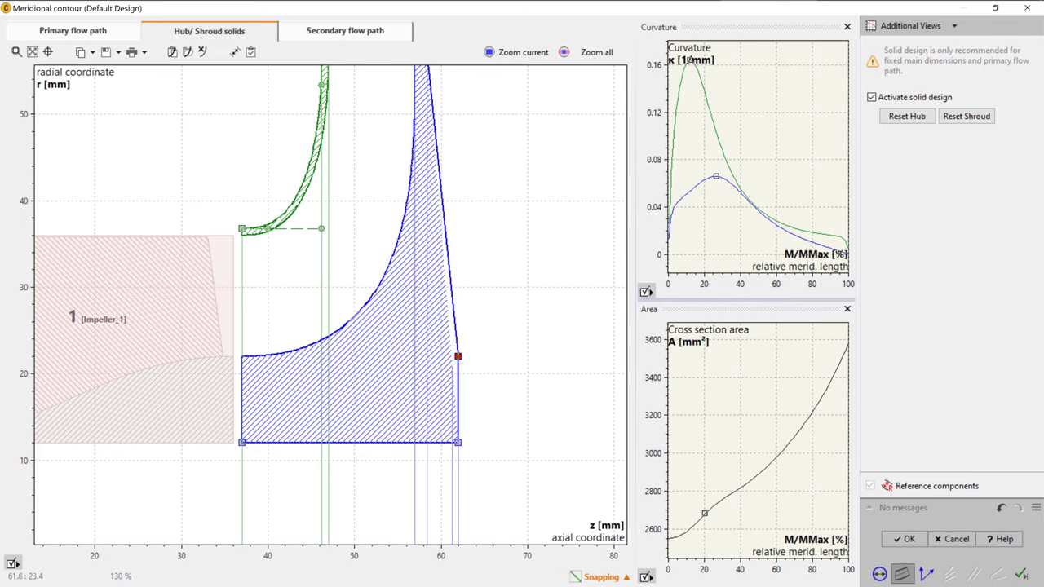
Curve the upper rear edge of the hub solid with a Bezier point at about z = 58.4 mm and r = 29 mm
right_click(445, 236)
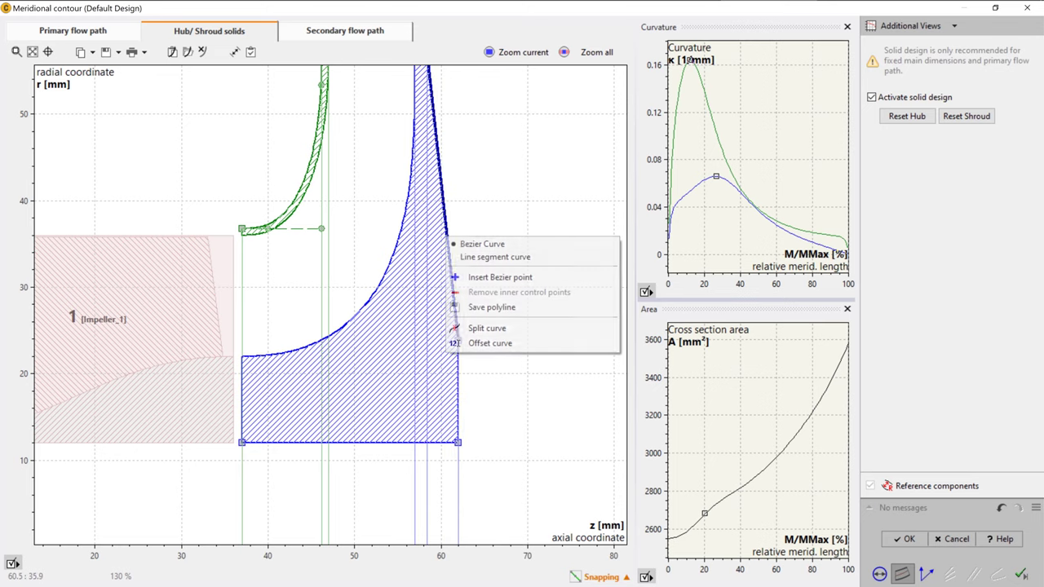
click(462, 245)
right_click(448, 244)
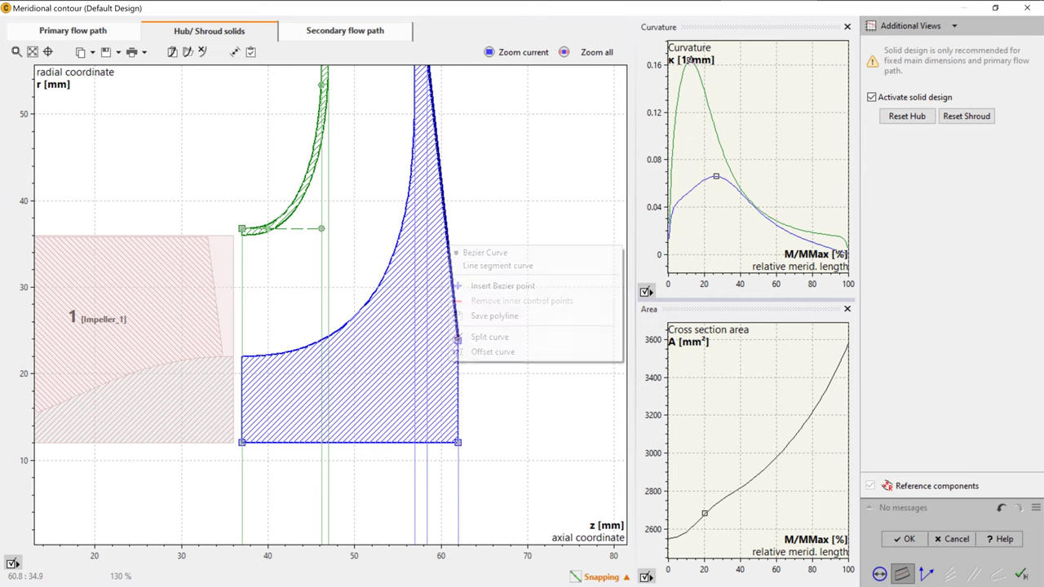
click(503, 285)
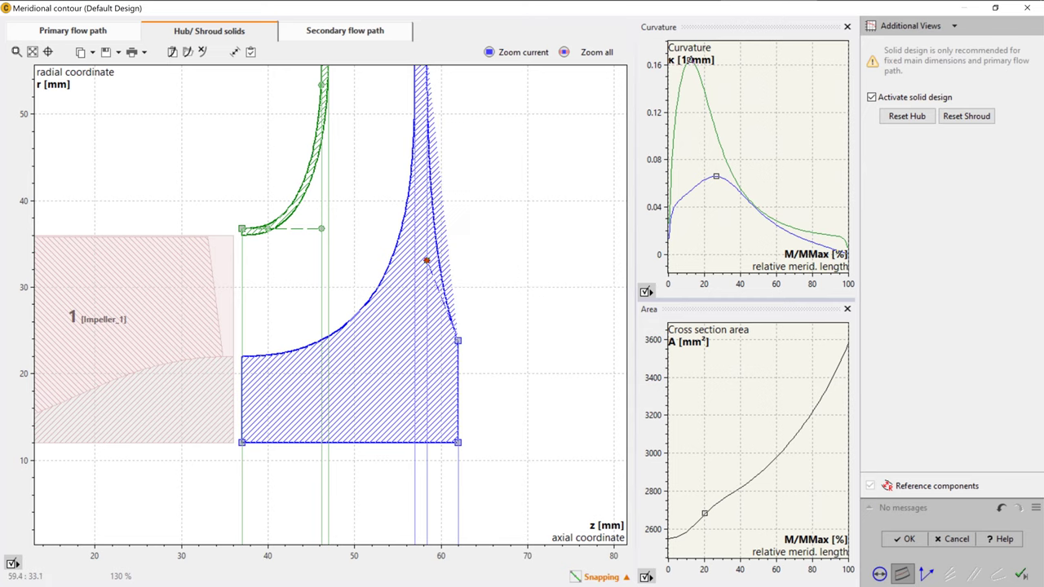
drag(427, 261, 427, 295)
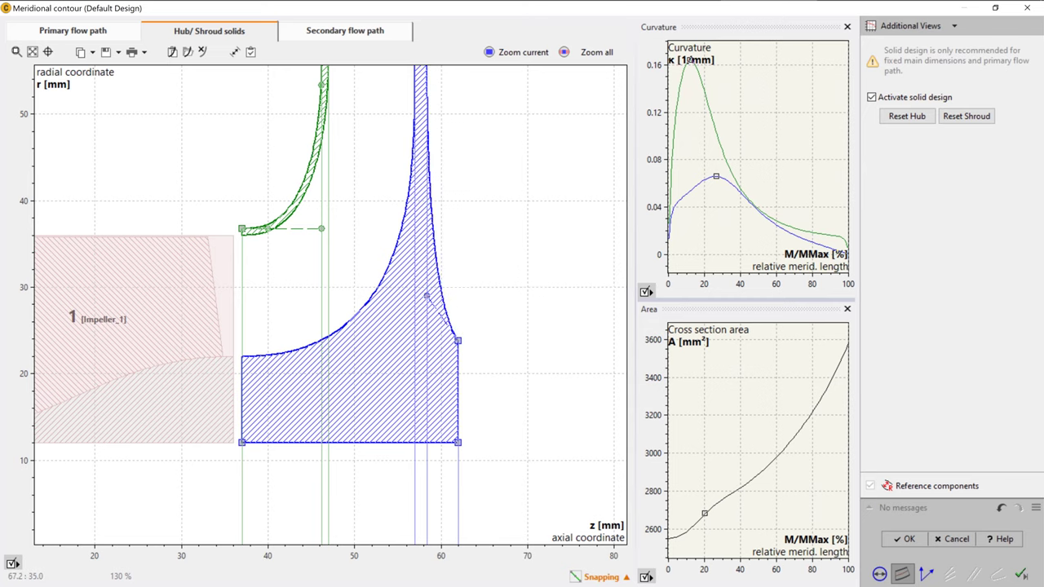
Set the axial position of the hub solid's rear outer corner to 58 mm, at the 57 mm radius
scroll(500, 297, down, 2)
middle_drag(470, 133, 469, 237)
scroll(469, 235, up, 3)
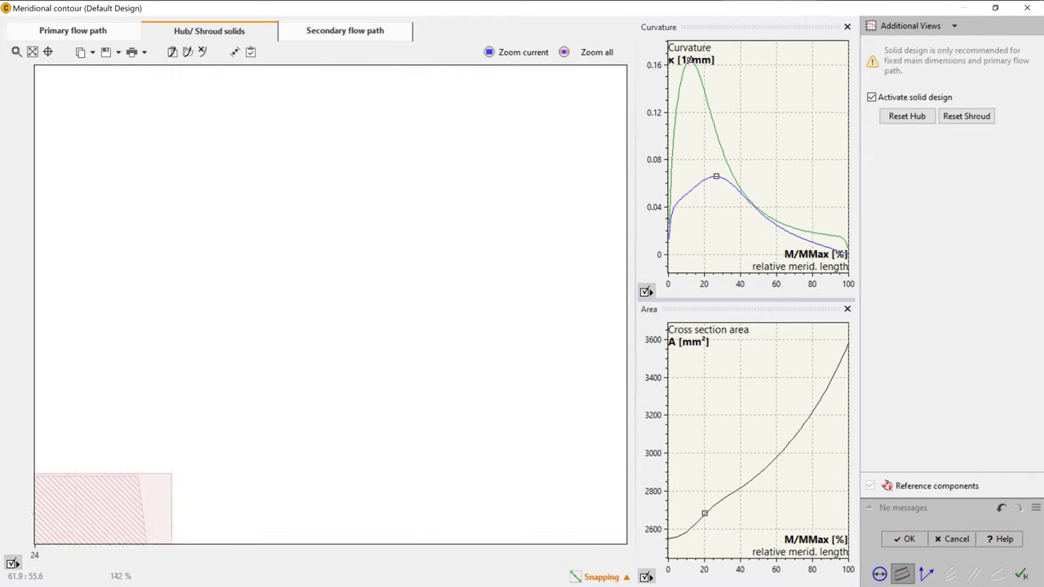
scroll(445, 230, up, 3)
right_click(406, 236)
click(432, 243)
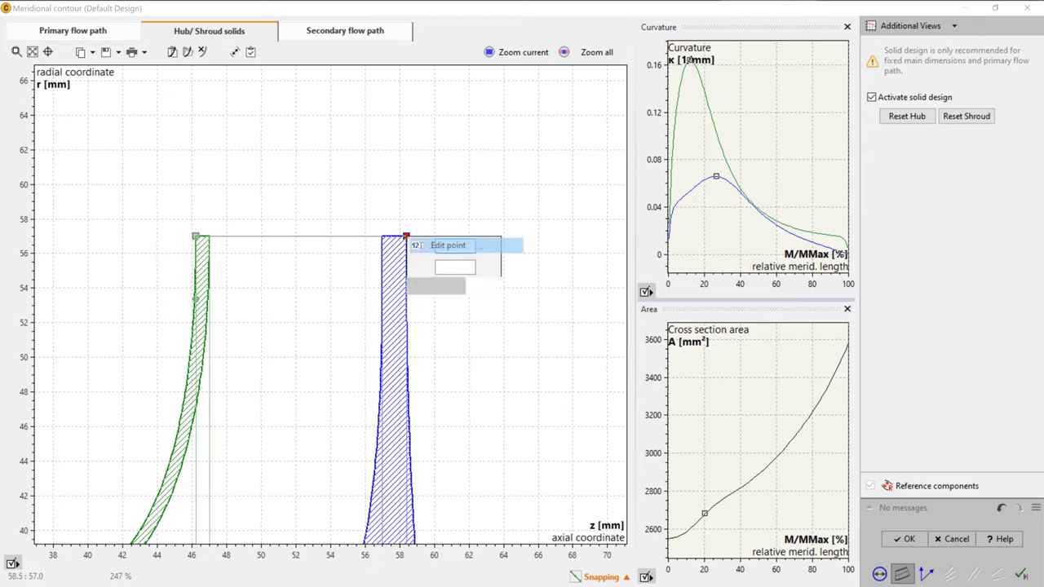
drag(474, 247, 459, 247)
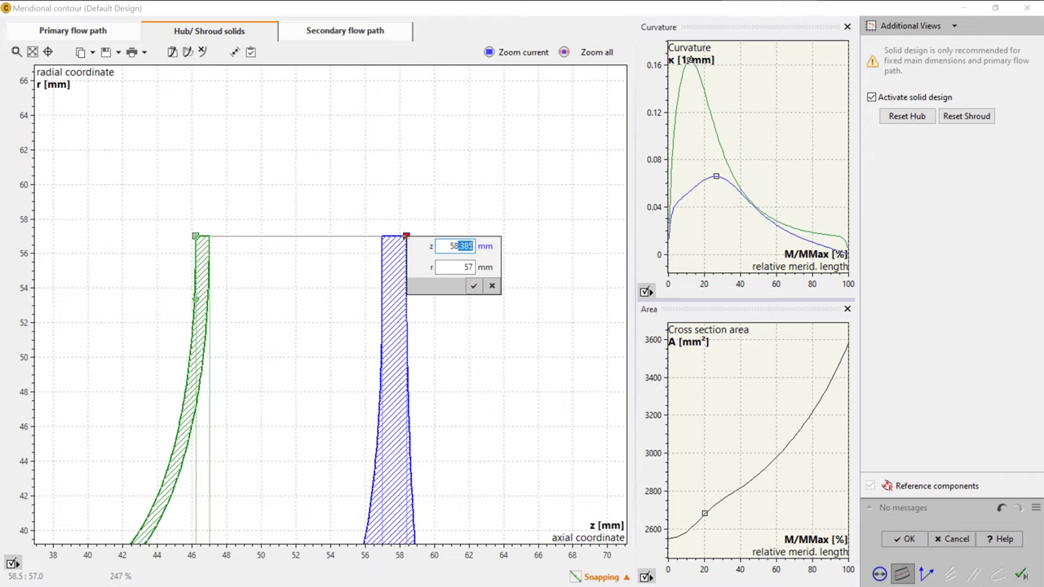
key(BackSpace)
key(Tab)
key(Return)
Proceed from the meridional contour to the blade properties and set the number of blades to 8
scroll(470, 264, down, 1)
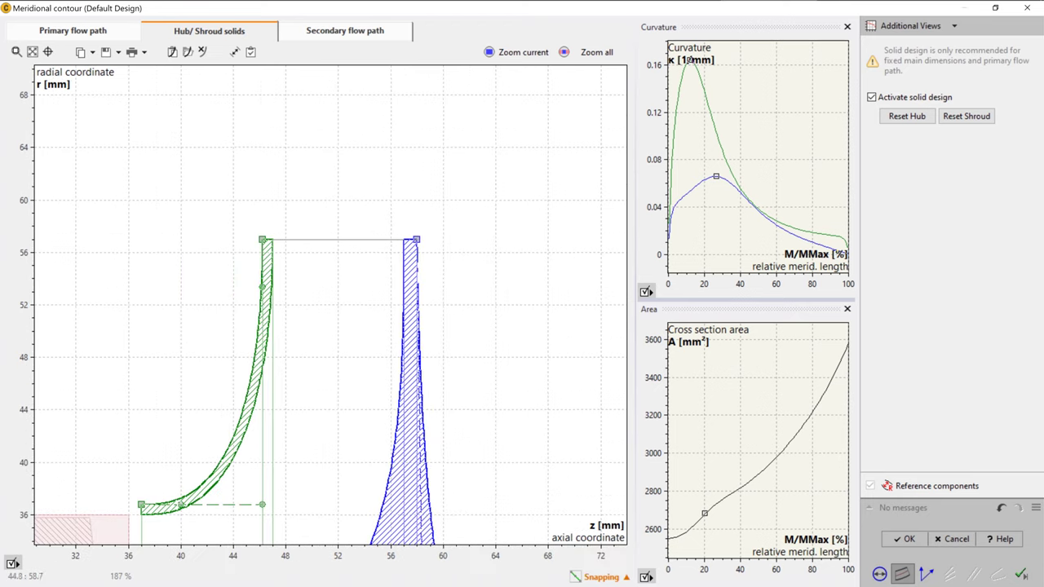
scroll(351, 215, down, 2)
middle_drag(453, 392, 592, 250)
scroll(499, 273, down, 3)
right_click(347, 185)
click(378, 207)
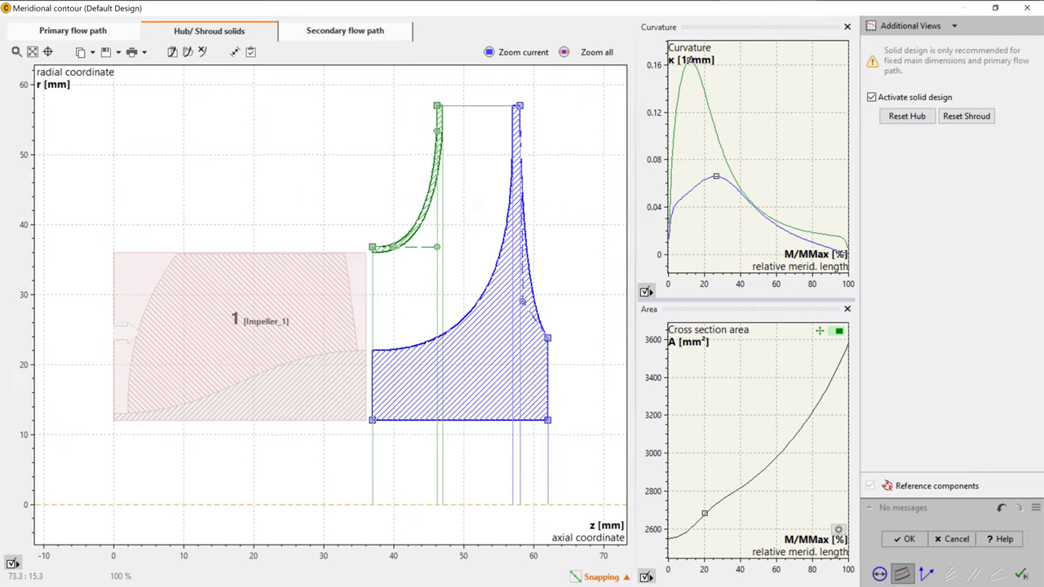
click(926, 573)
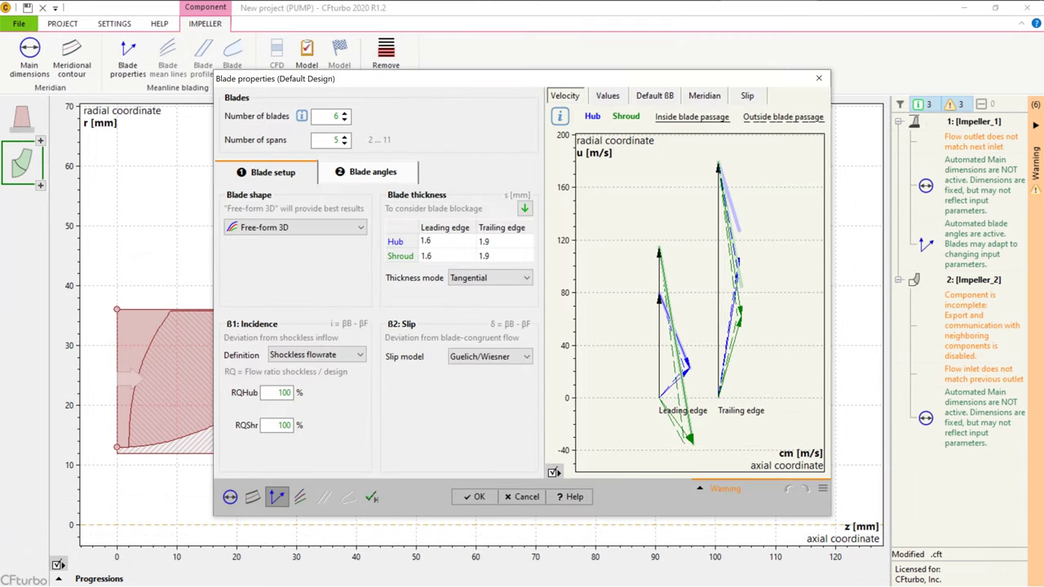
click(345, 113)
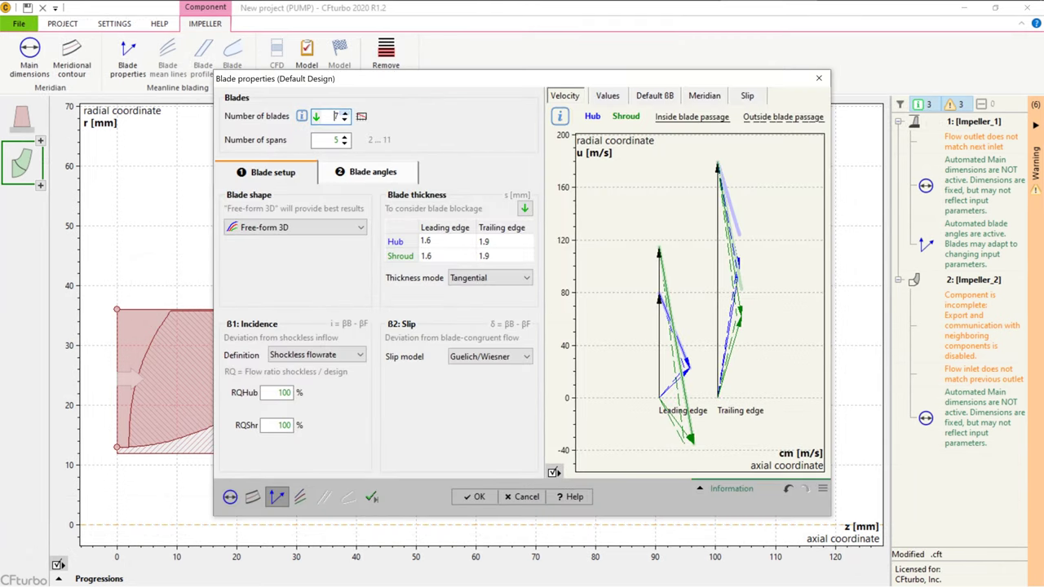
click(345, 113)
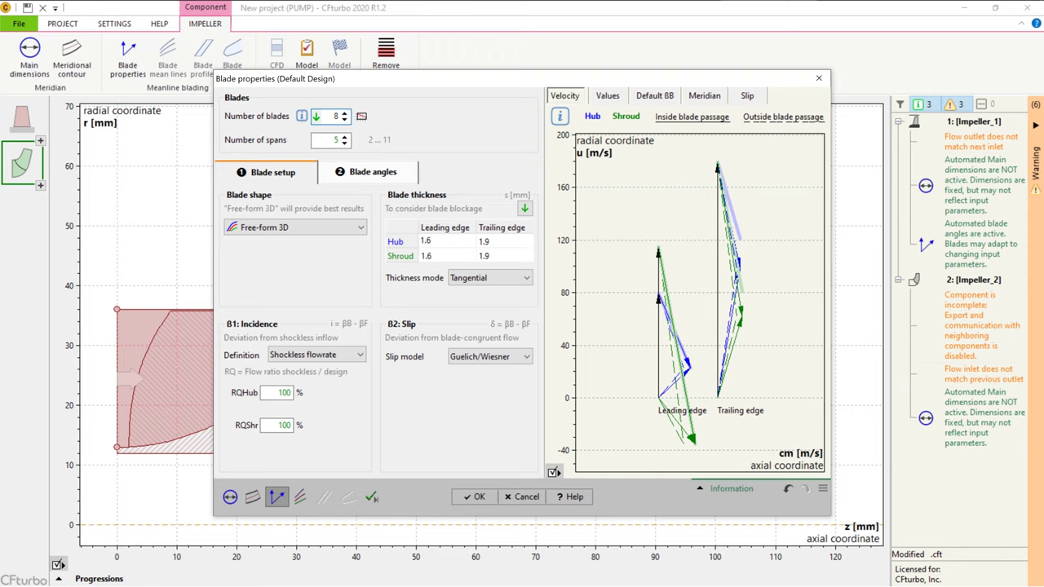
Set the blade thickness to 2.5 mm at the hub and 2 mm at the shroud, for both leading and trailing edges
click(427, 242)
text(2.5)
key(Tab)
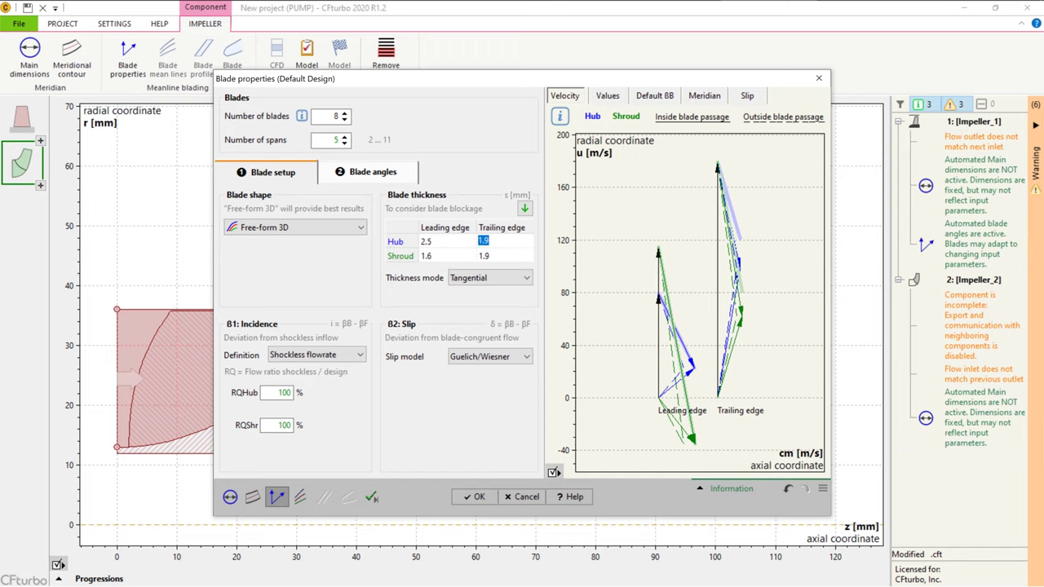
text(2.5)
key(Tab)
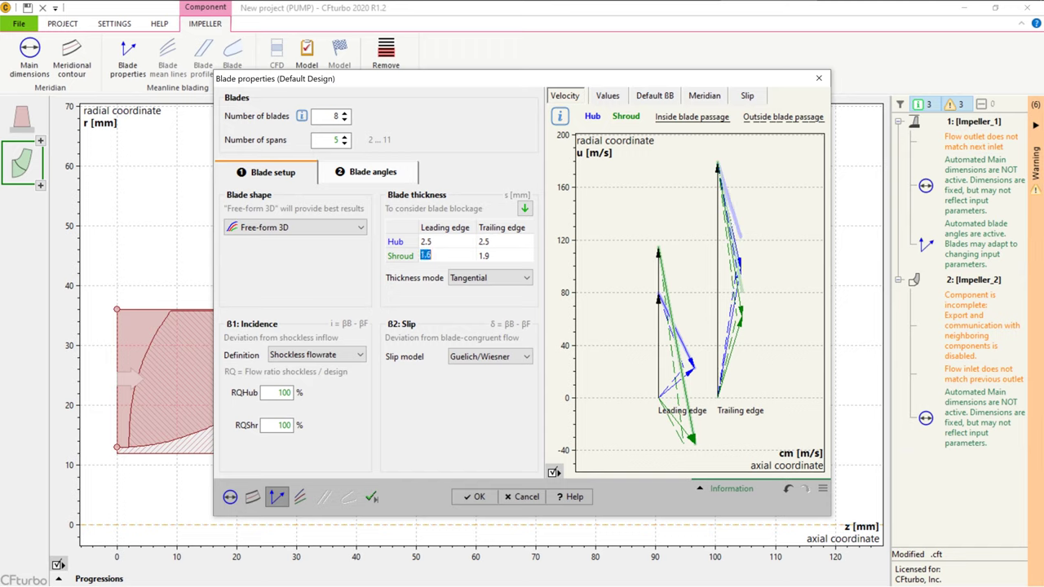
text(2)
key(Tab)
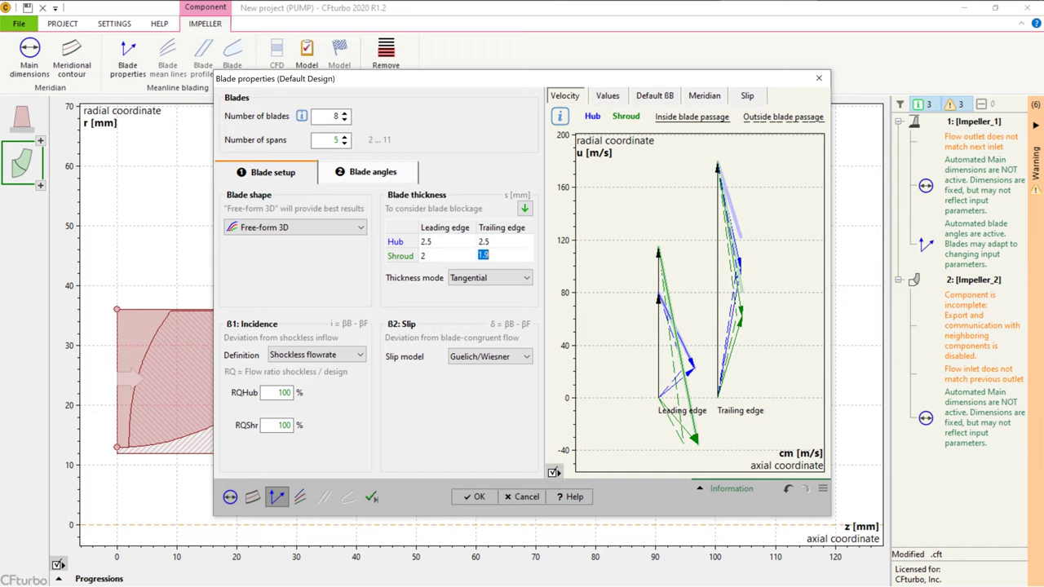
text(2)
key(Tab)
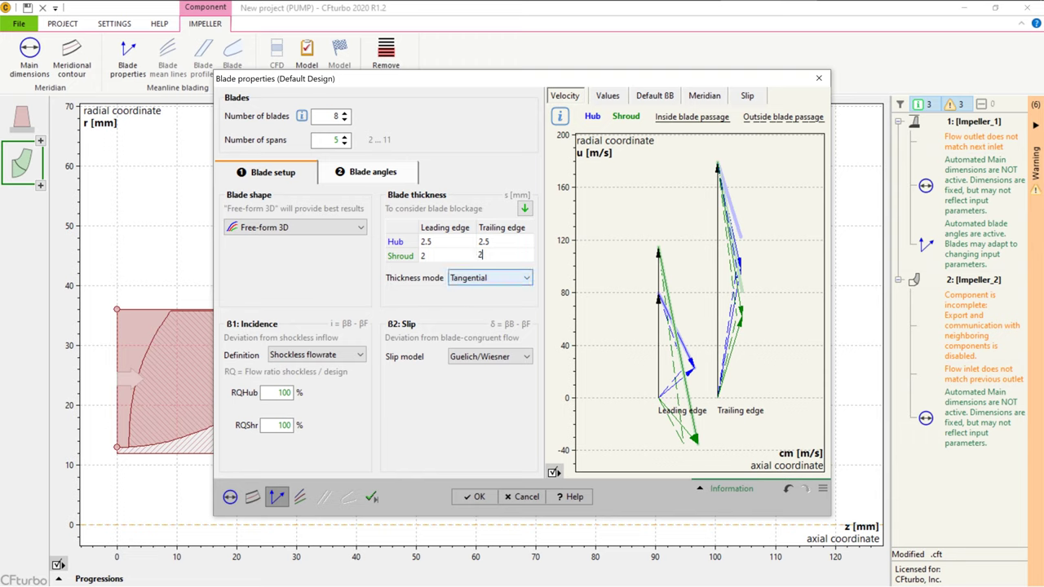
key(shift+Tab)
key(shift+Tab)
key(shift+Tab)
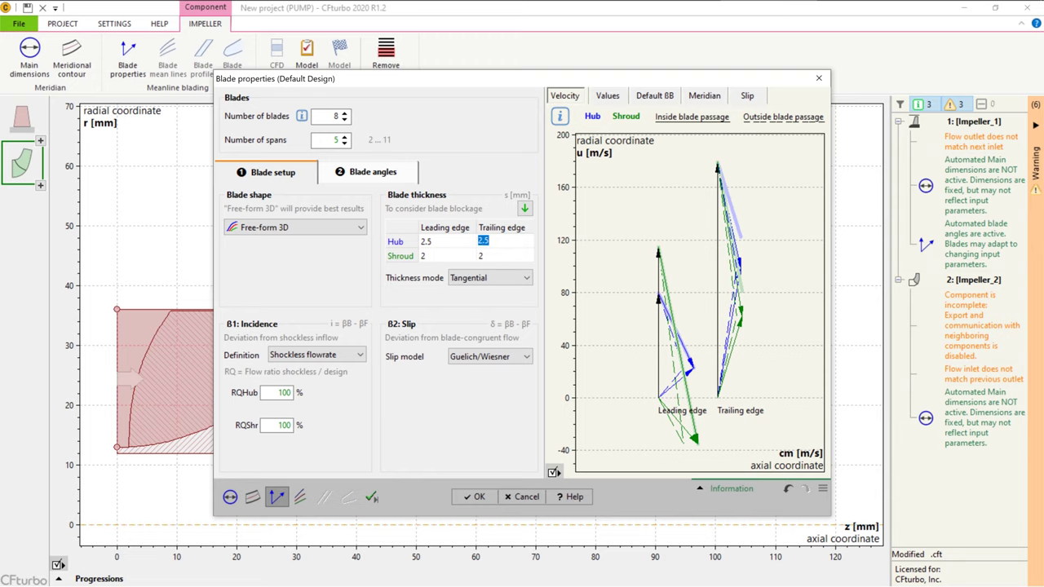
Change the trailing-edge slip model to Pfleiderer
click(367, 172)
click(266, 172)
click(490, 356)
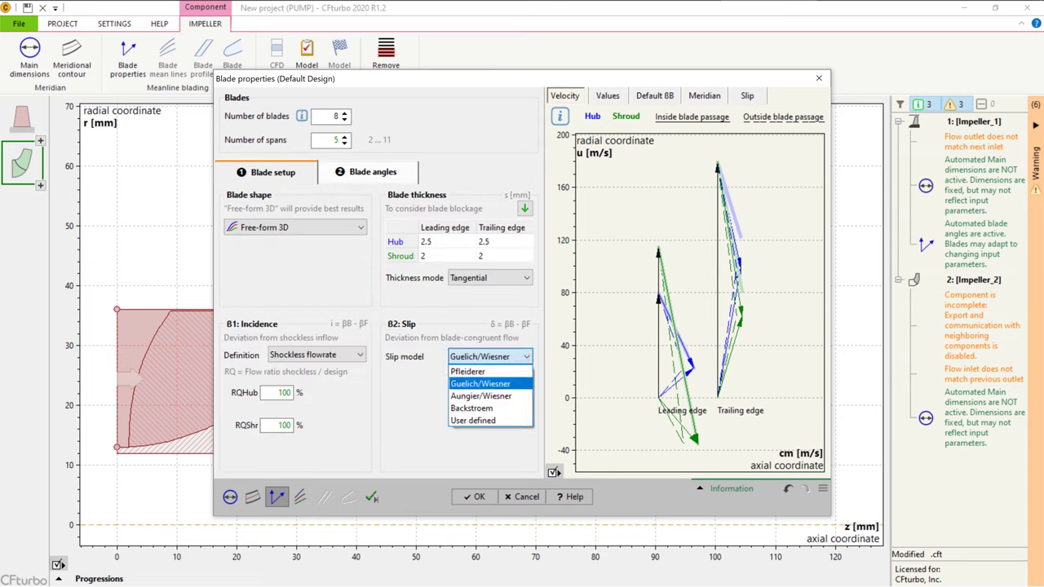
click(483, 372)
key(Return)
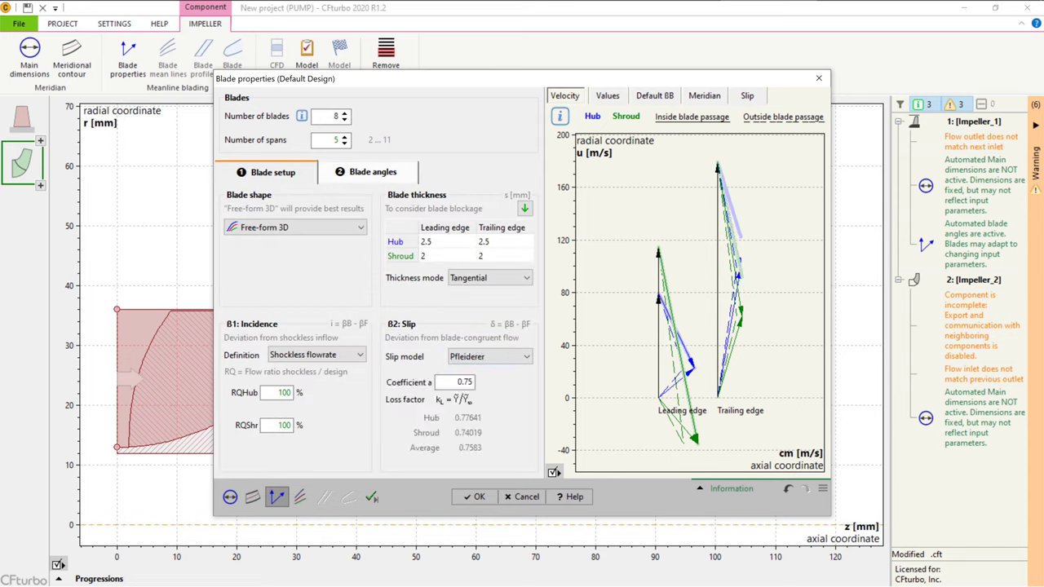
Review the calculated blade angles, velocity values, meridian spans and slip curves of the radial impeller
key(ctrl+Tab)
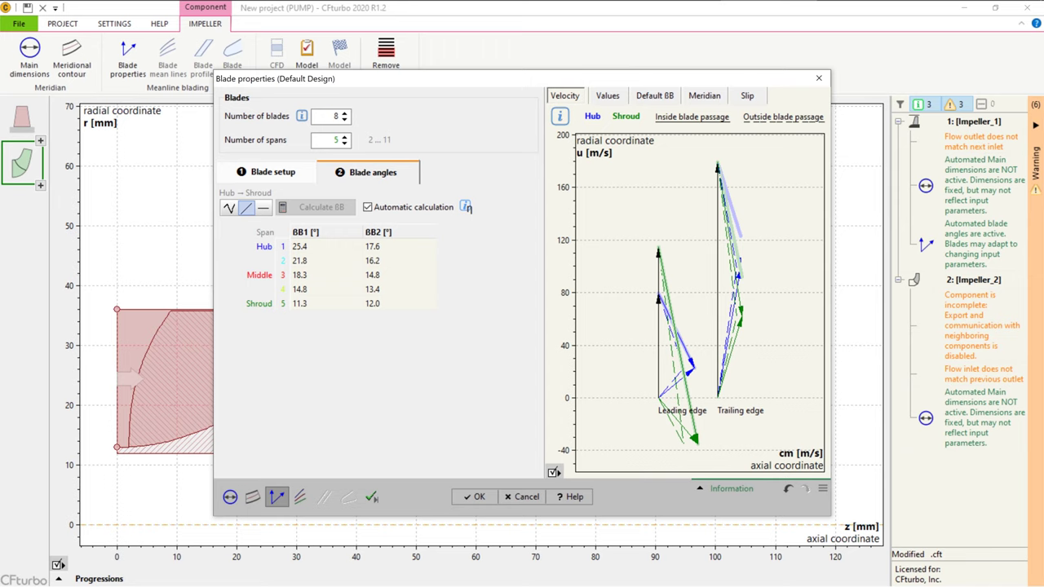
key(ctrl+Tab)
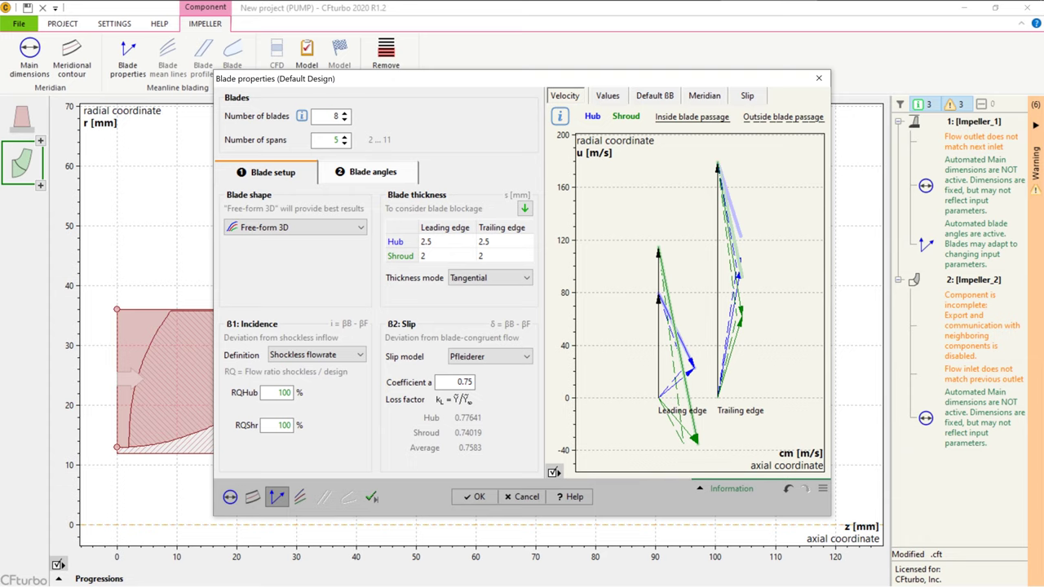
click(607, 96)
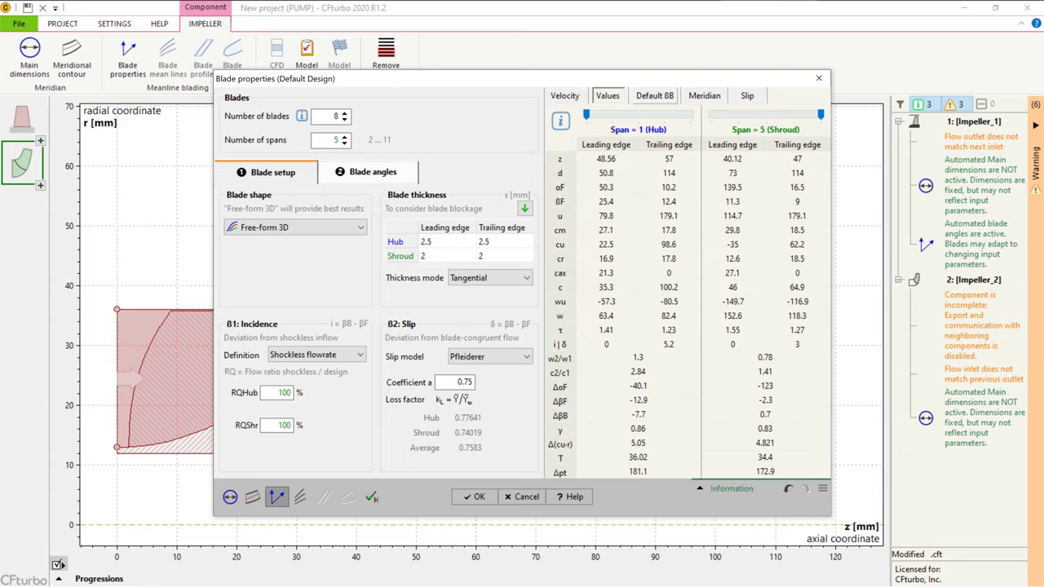
click(655, 96)
click(704, 96)
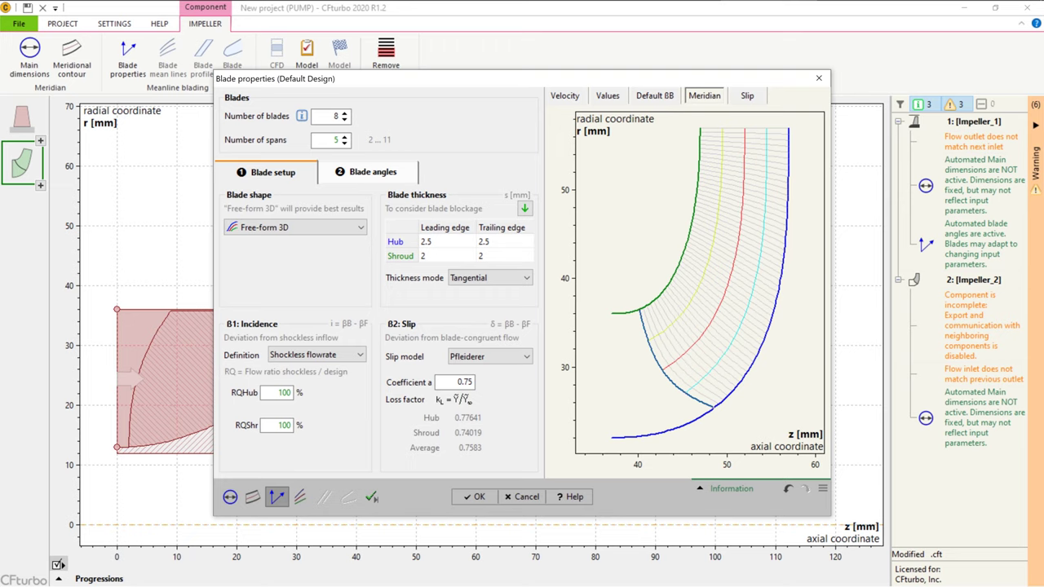
click(747, 96)
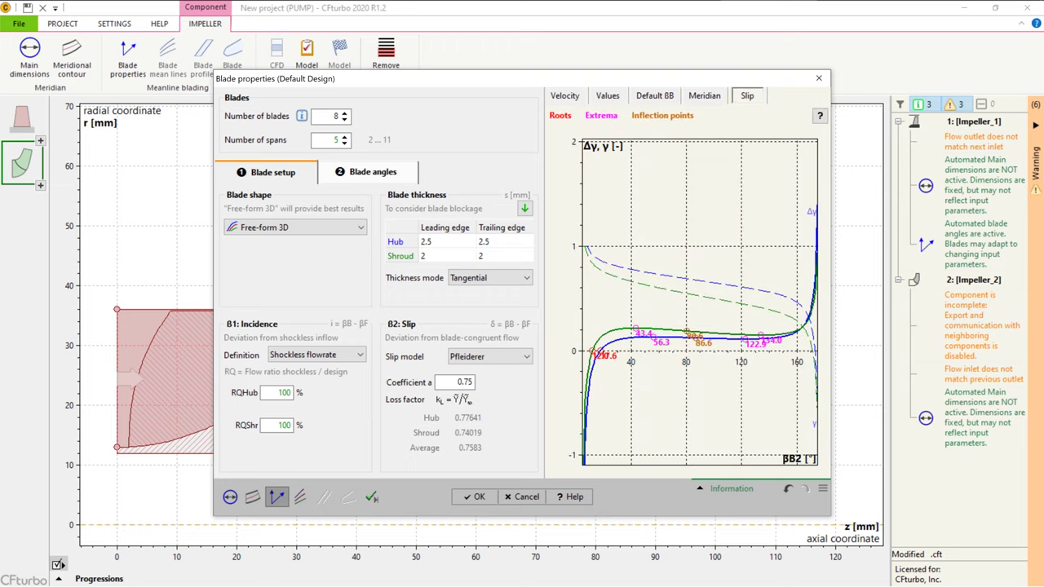
Proceed to the blade mean lines and stretch their trailing edge to a wrap angle of 91.7° on all spans
click(300, 497)
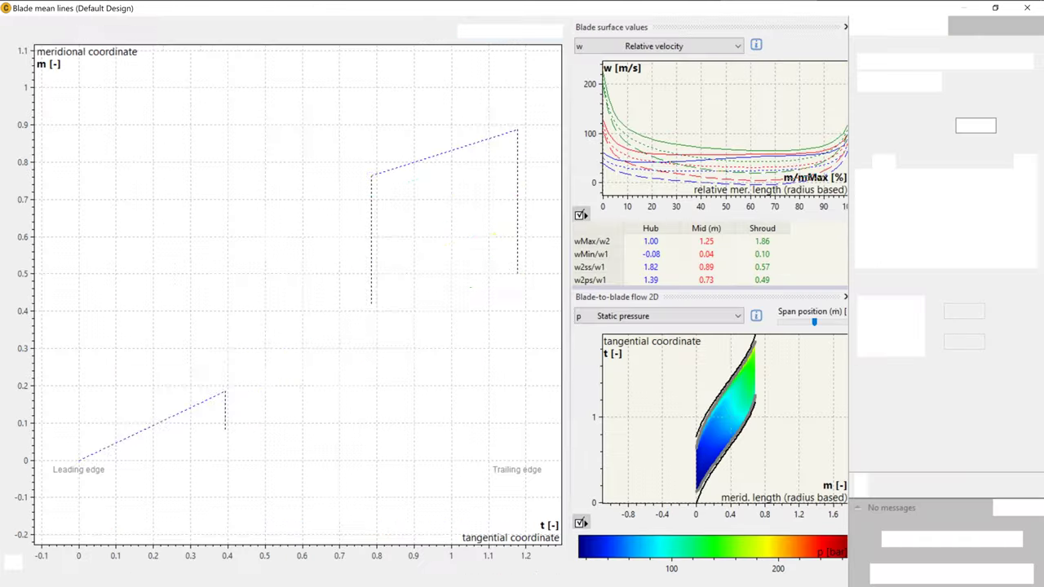
scroll(463, 319, down, 2)
scroll(464, 319, down, 1)
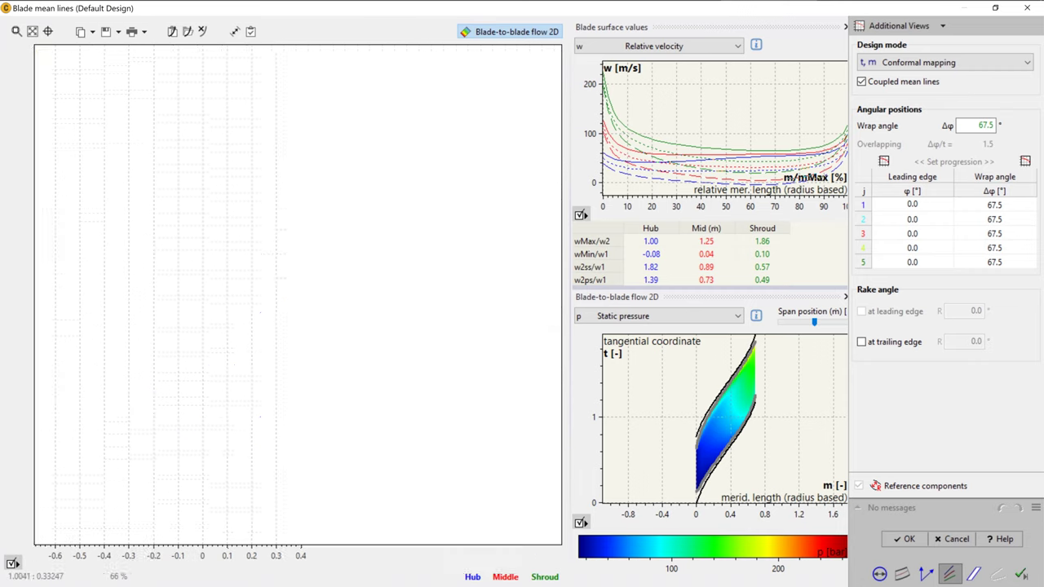
middle_drag(463, 319, 388, 310)
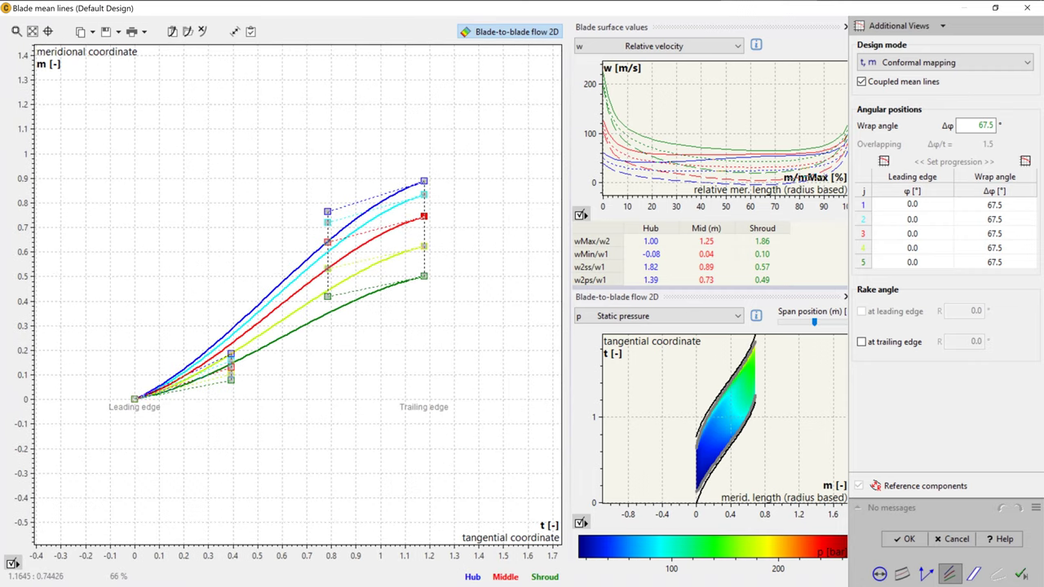
drag(423, 216, 527, 216)
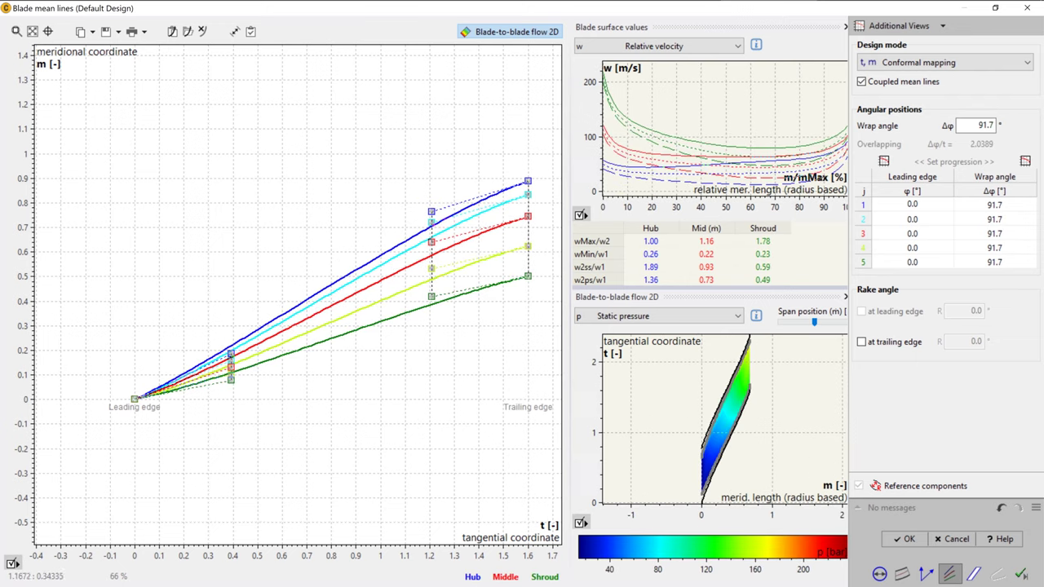
Set the shroud's leading-edge angle to 20° and align the shroud trailing edge with the hub's at about t = 1.6
click(913, 262)
text(20.0)
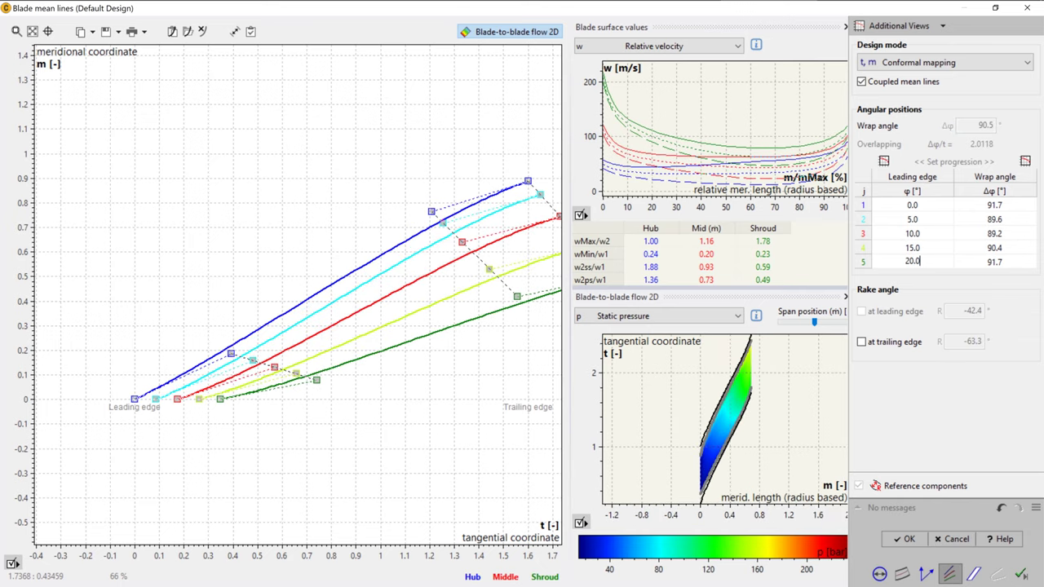
scroll(408, 380, down, 2)
middle_drag(408, 380, 330, 373)
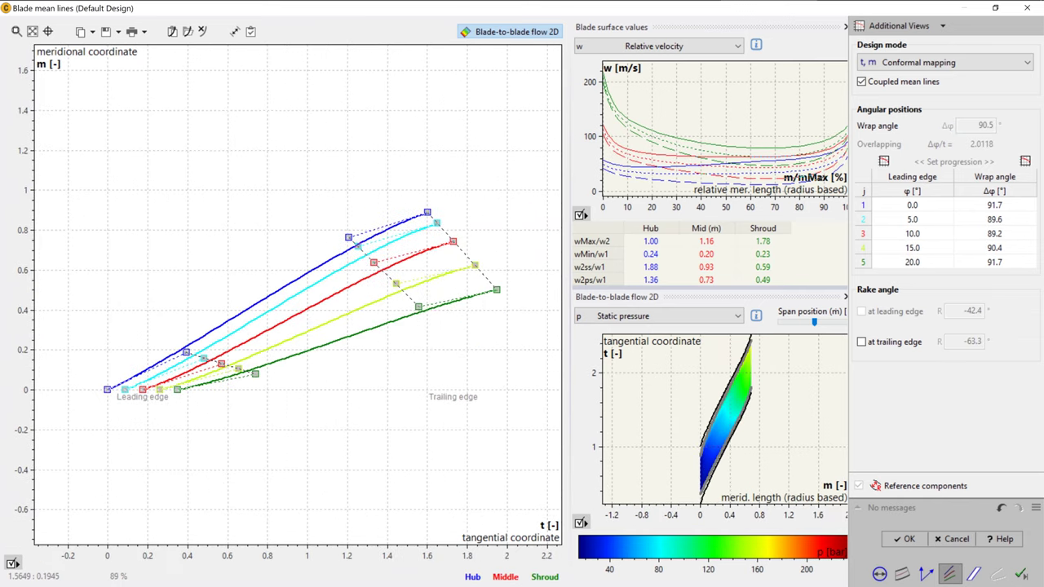
drag(496, 290, 427, 290)
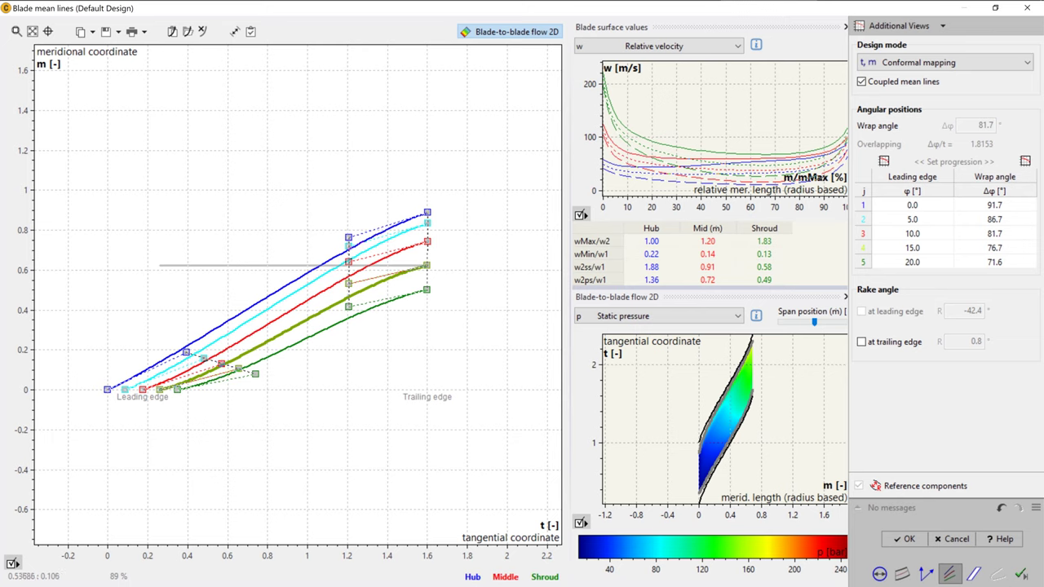
Reshape the mean lines, moving the front Bezier points to about t = 0.87 at hub and 1.19 at shroud, and the rear ones to about 1.38
drag(221, 364, 281, 342)
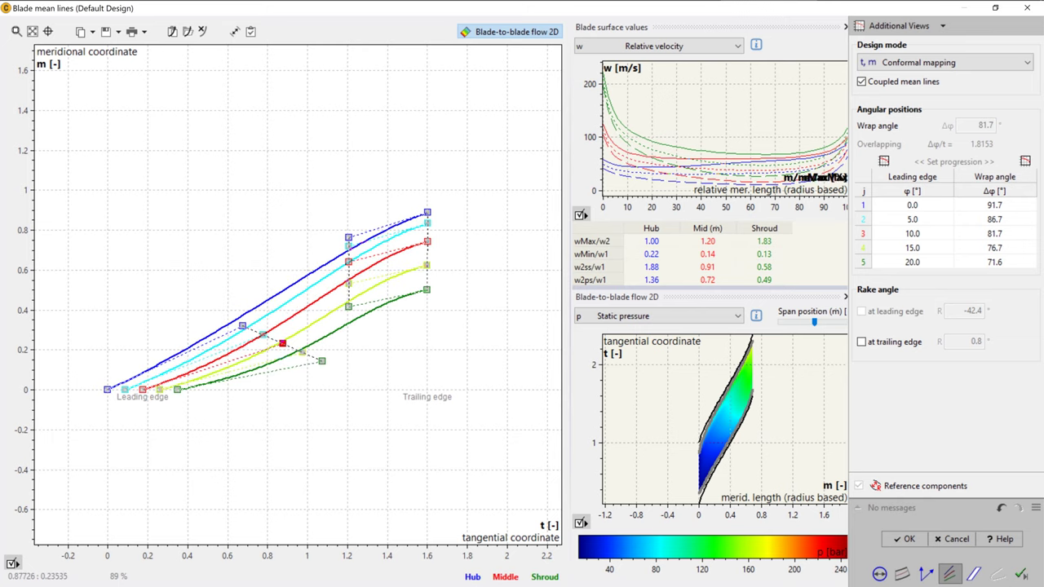
drag(349, 262, 382, 253)
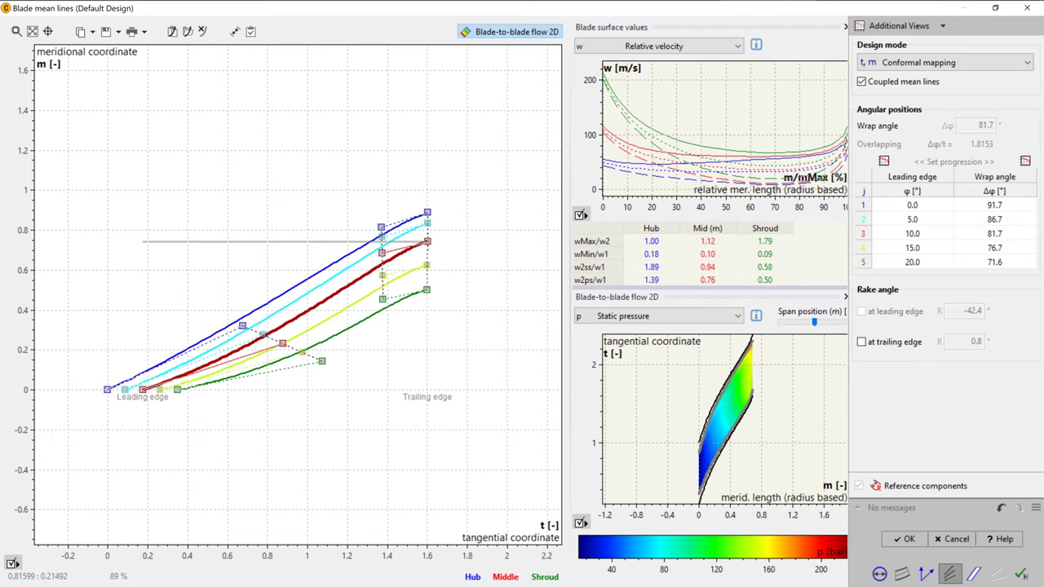
drag(243, 327, 280, 308)
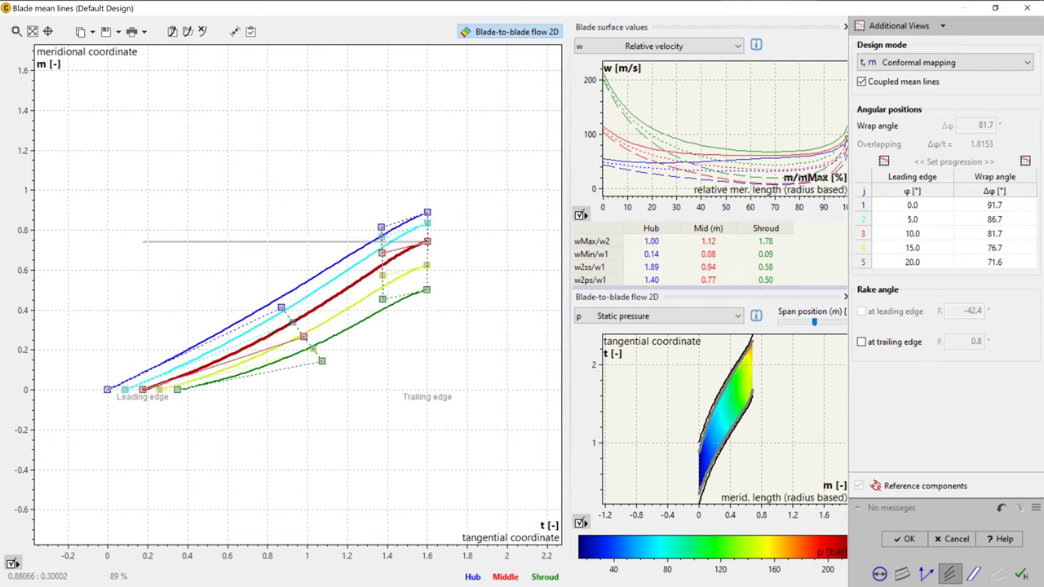
drag(321, 361, 345, 355)
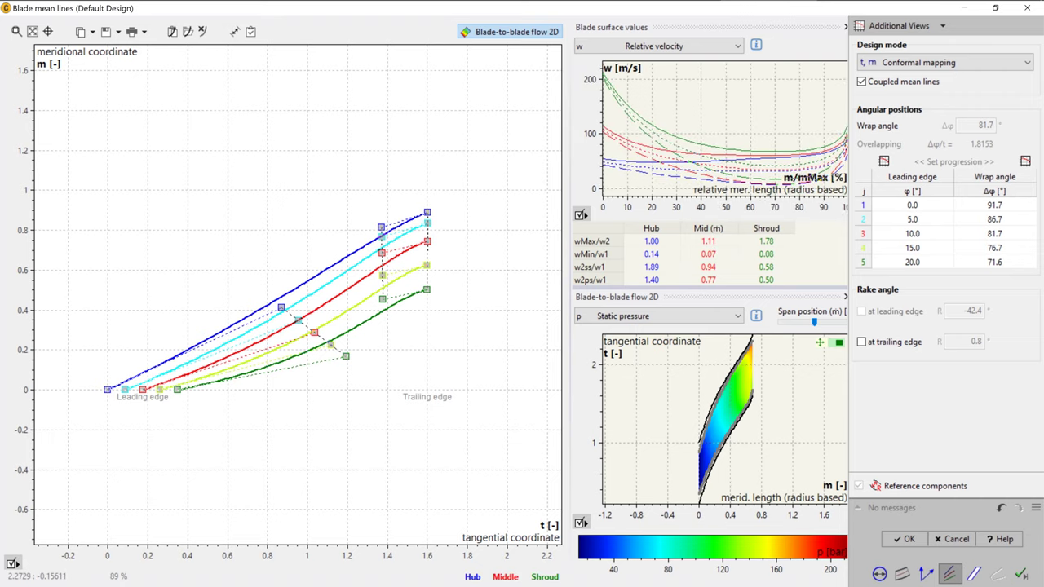
Proceed through the blade profiles to the blade edges and accept the simple trailing edge trimmed on the meridional trailing edge
click(974, 574)
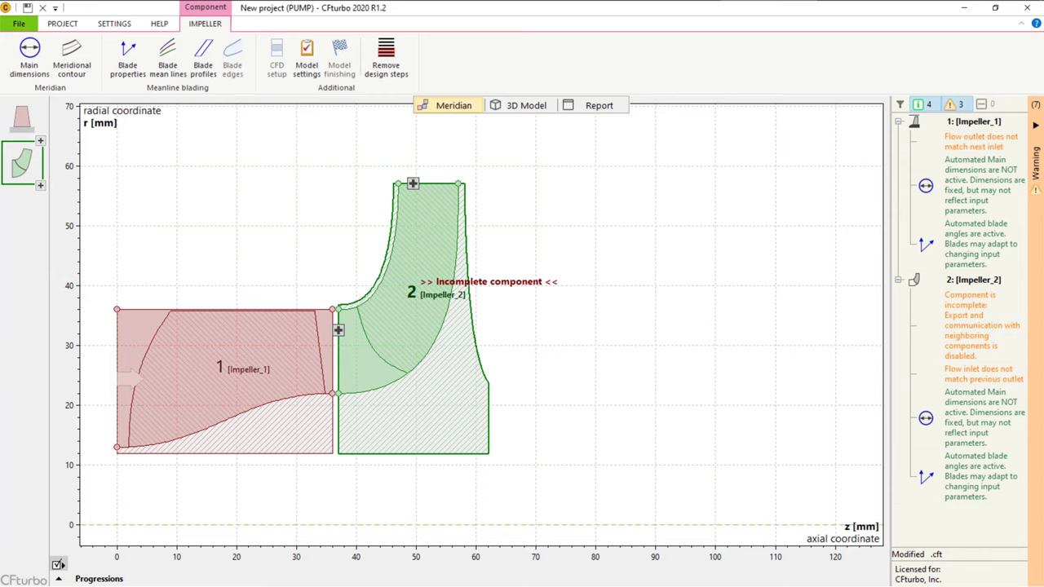
click(417, 294)
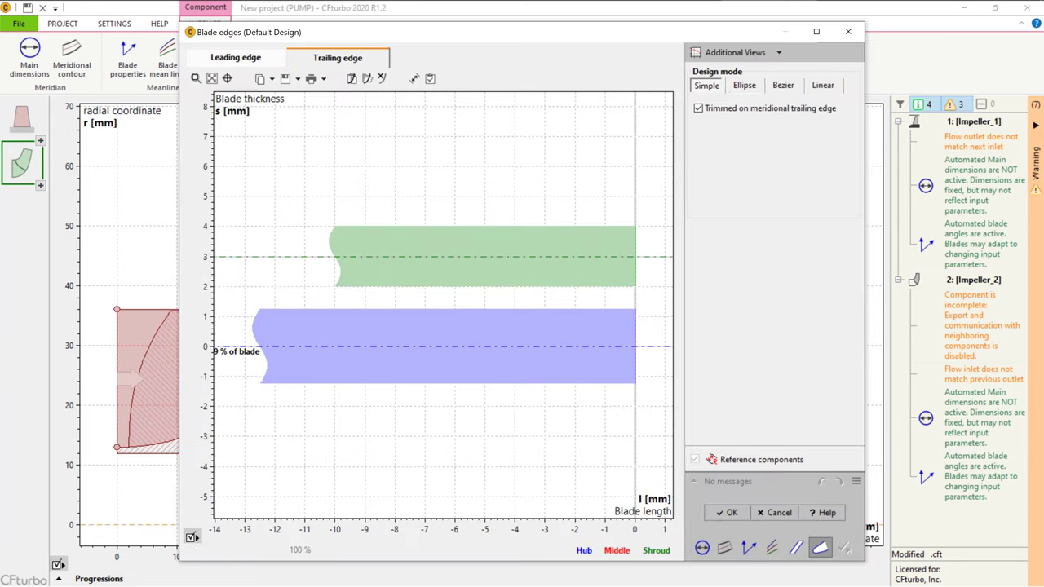
click(727, 513)
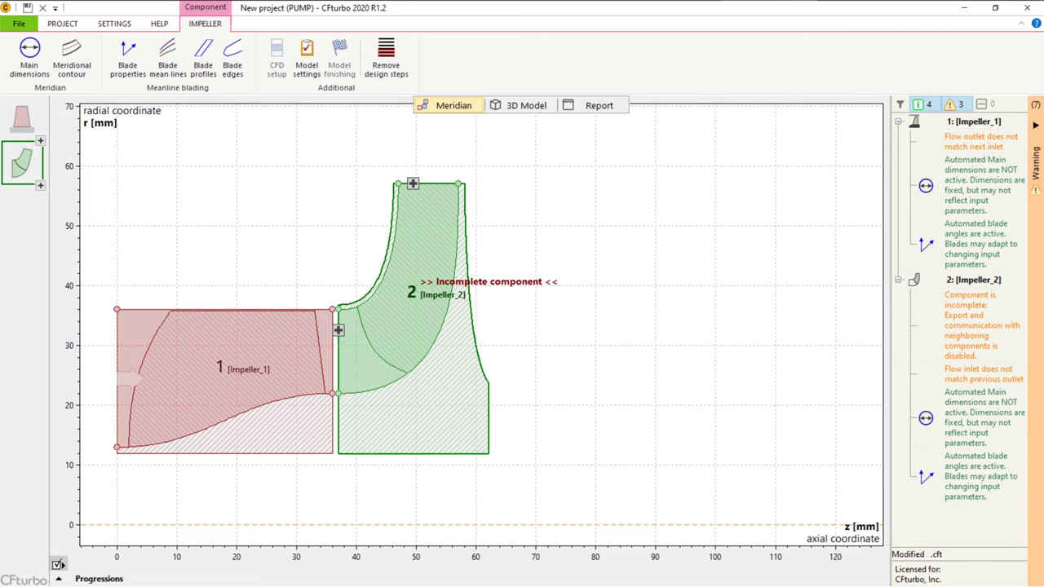
Show the 3D model in the Default model state and inspect the blades of both components
click(522, 105)
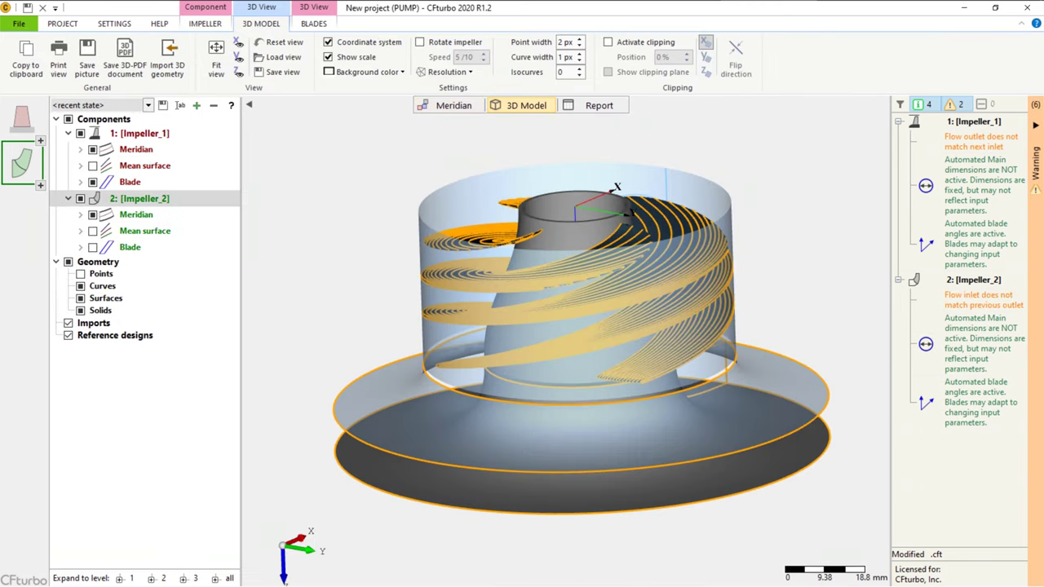
click(148, 106)
click(72, 128)
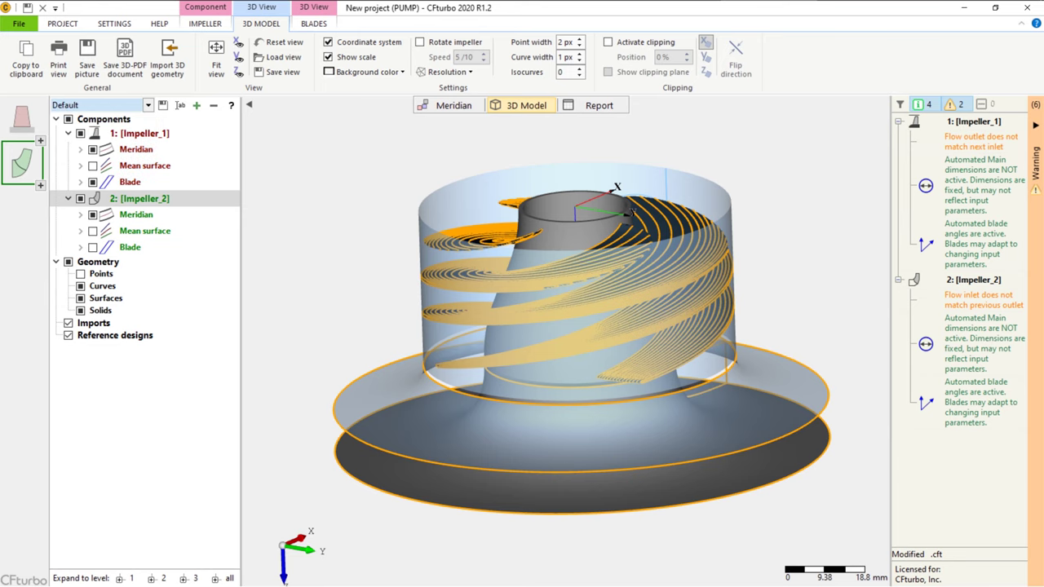
drag(579, 335, 531, 310)
middle_drag(530, 310, 515, 259)
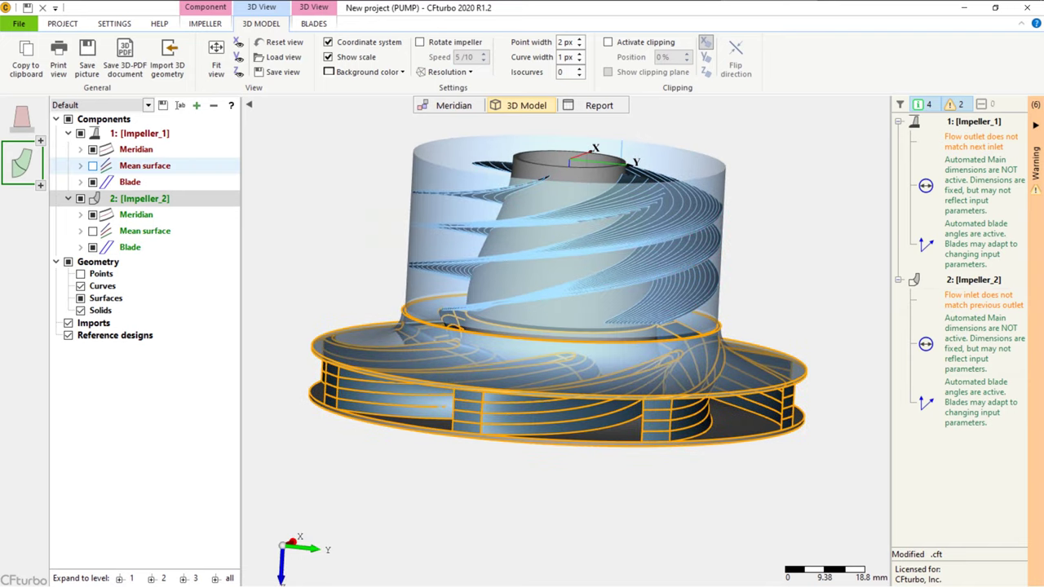
click(93, 166)
drag(530, 286, 537, 328)
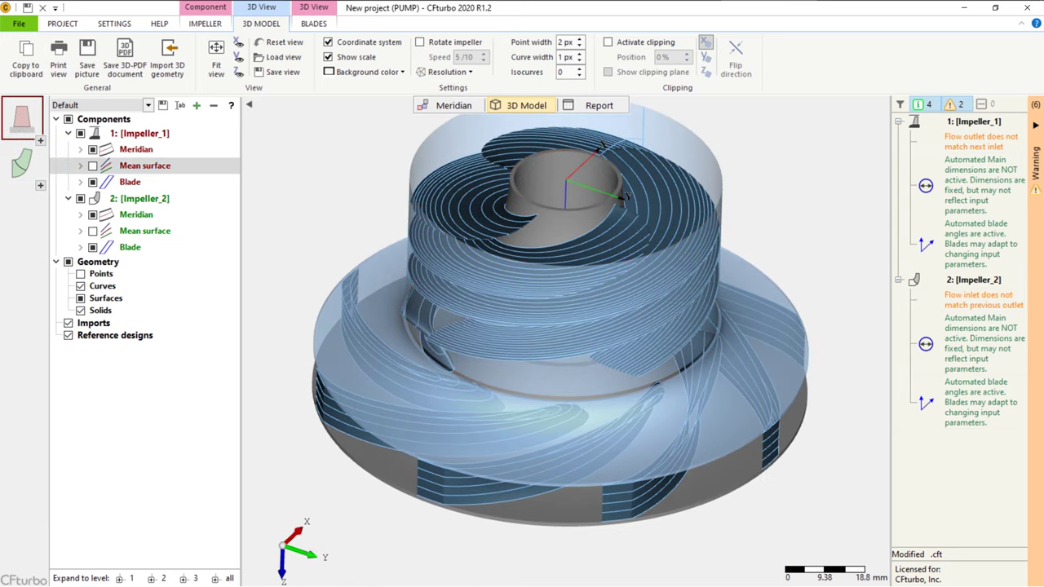
Rename the first component as Inducer
right_click(23, 118)
click(31, 139)
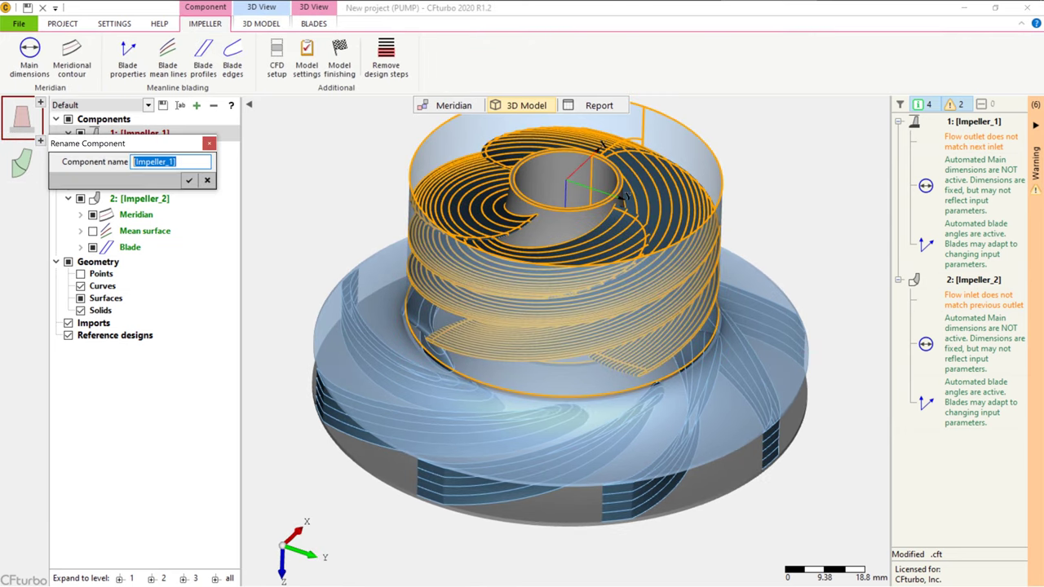
text(Inducer)
key(Return)
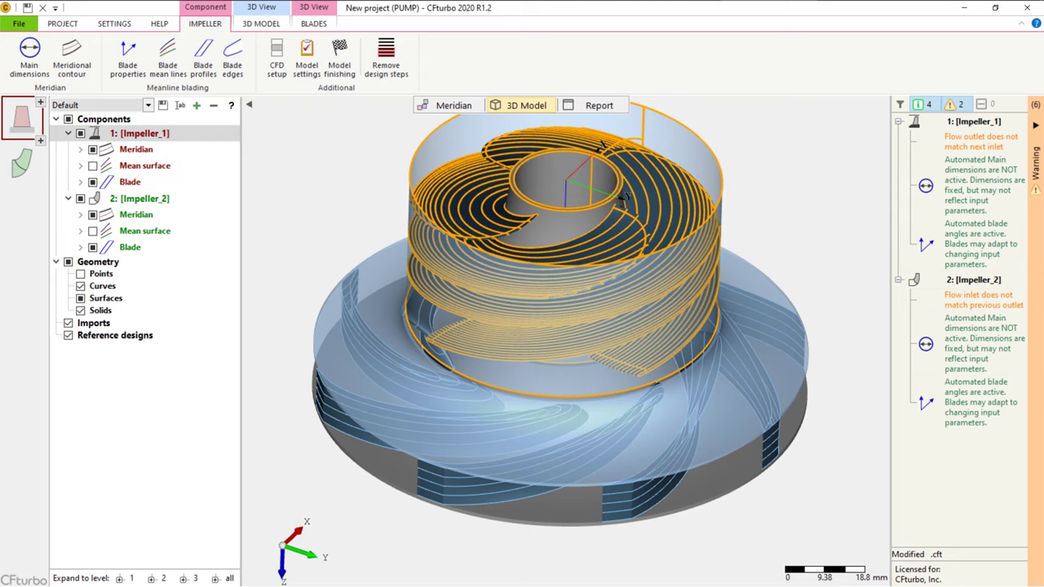
Rename the second component as Impeller
right_click(22, 163)
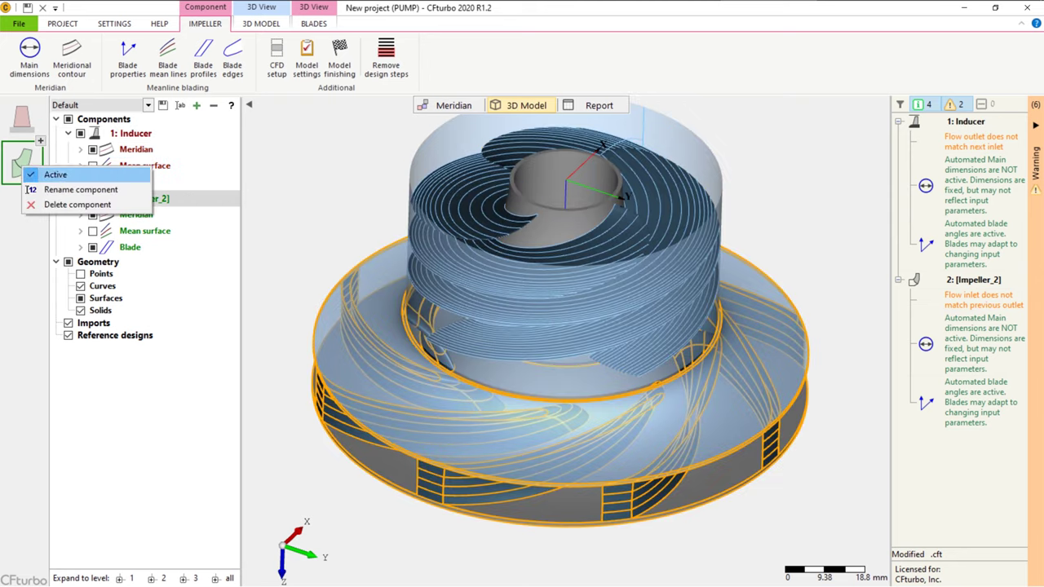
click(49, 186)
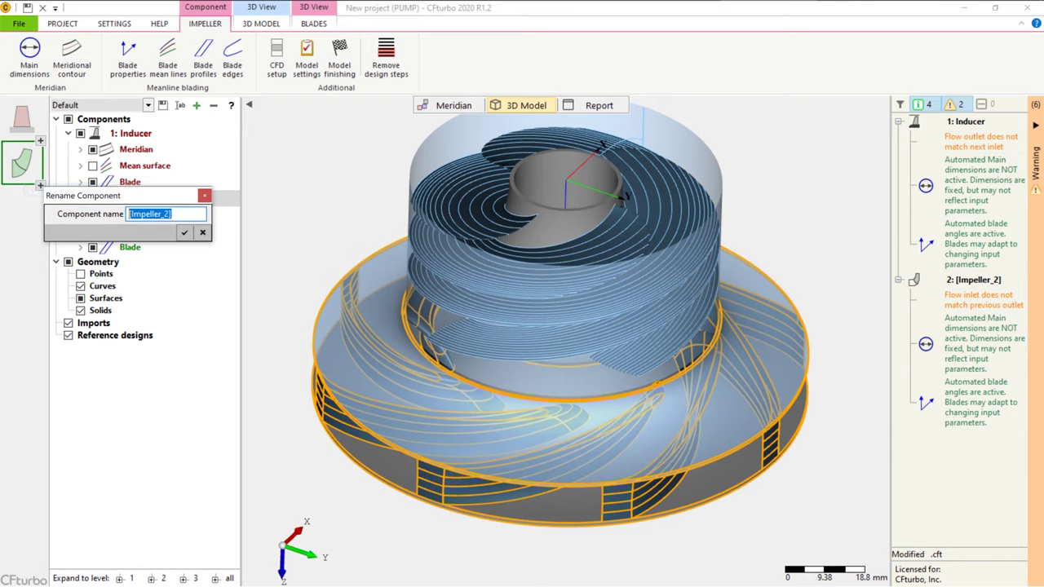
text(Impeller)
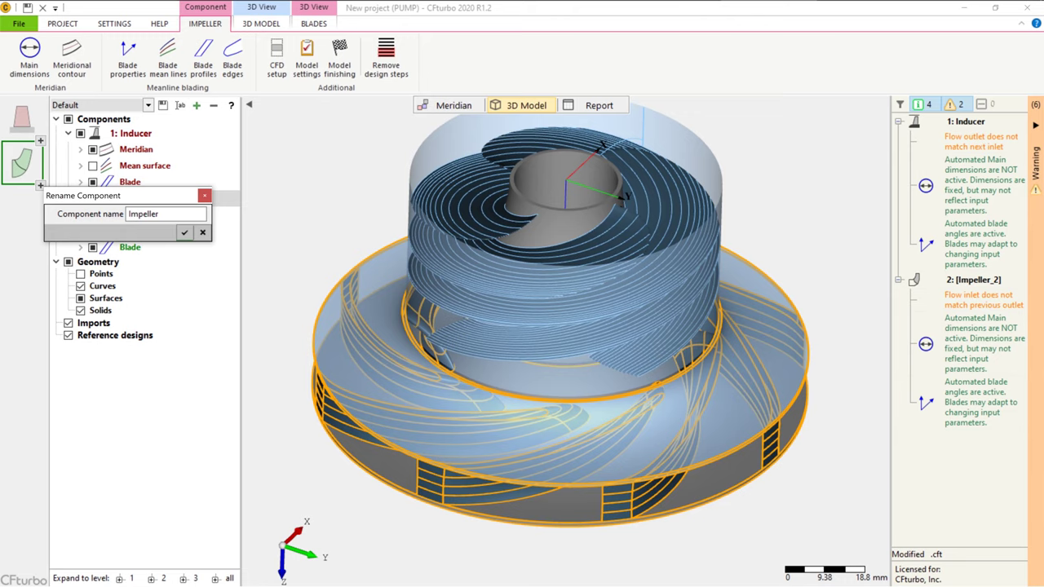
key(Return)
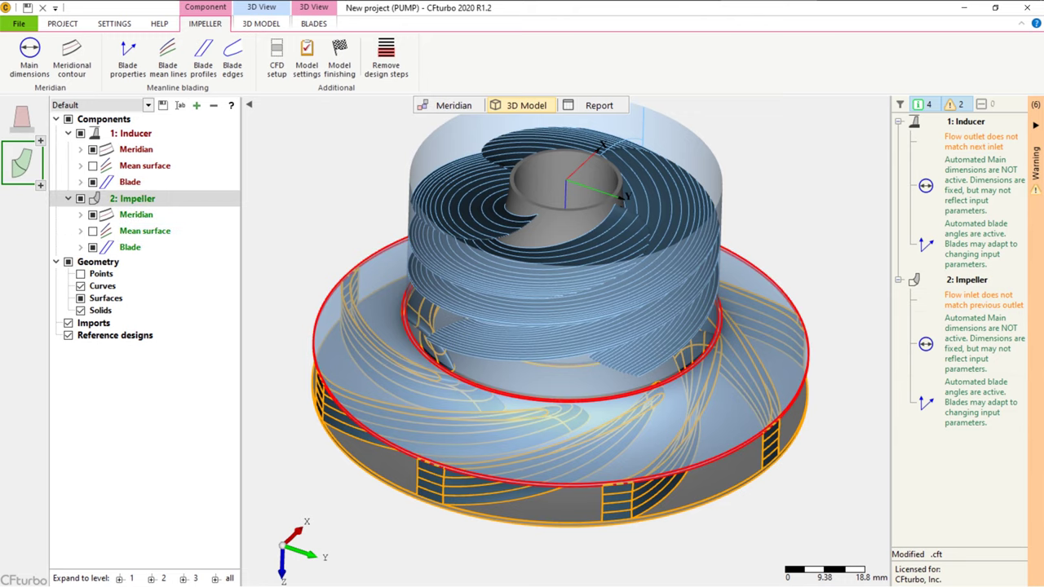
Set the Impeller's model finishing to solid trimming without hub or shroud fillets and run it
drag(384, 399, 536, 327)
scroll(538, 326, up, 3)
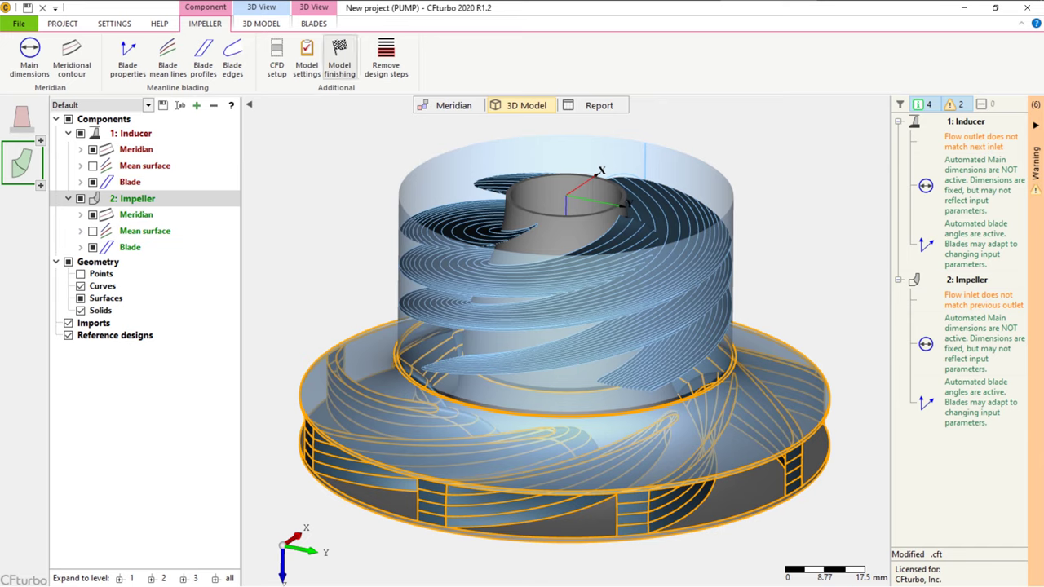
click(339, 58)
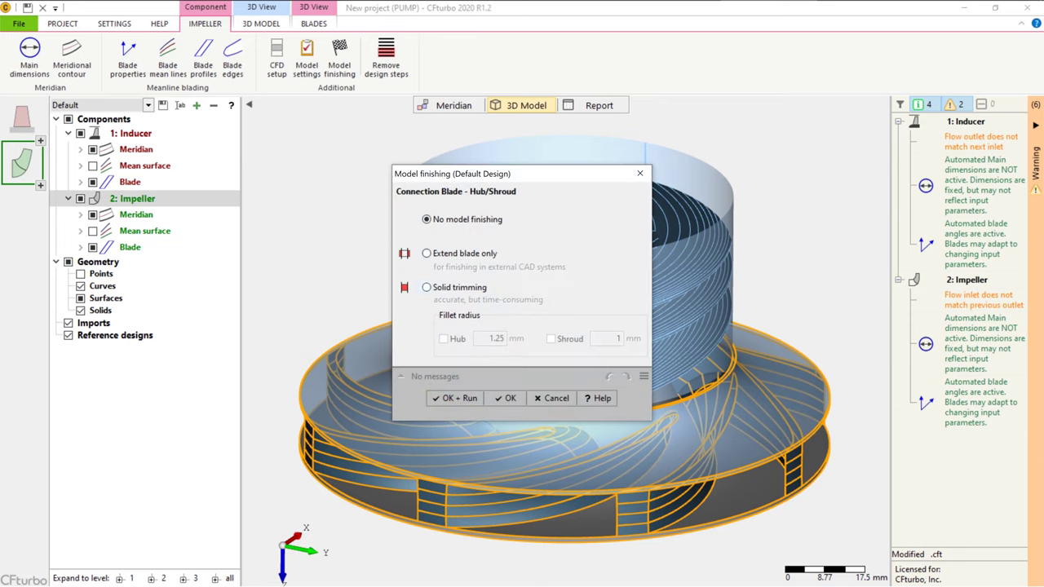
click(426, 287)
click(454, 398)
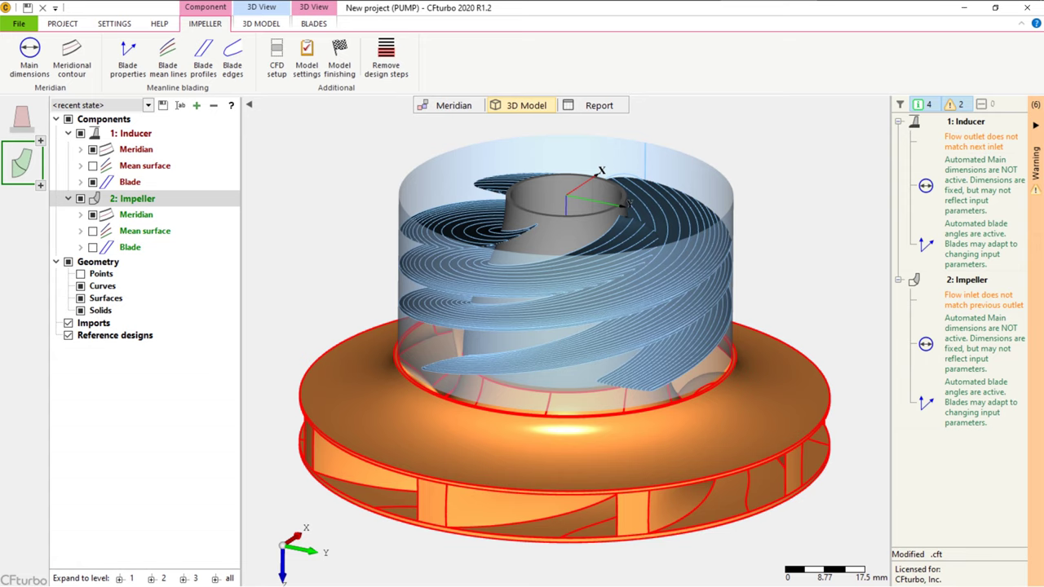
Run model finishing with solid trimming, without fillets, on the Inducer and inspect the resulting solid
click(22, 119)
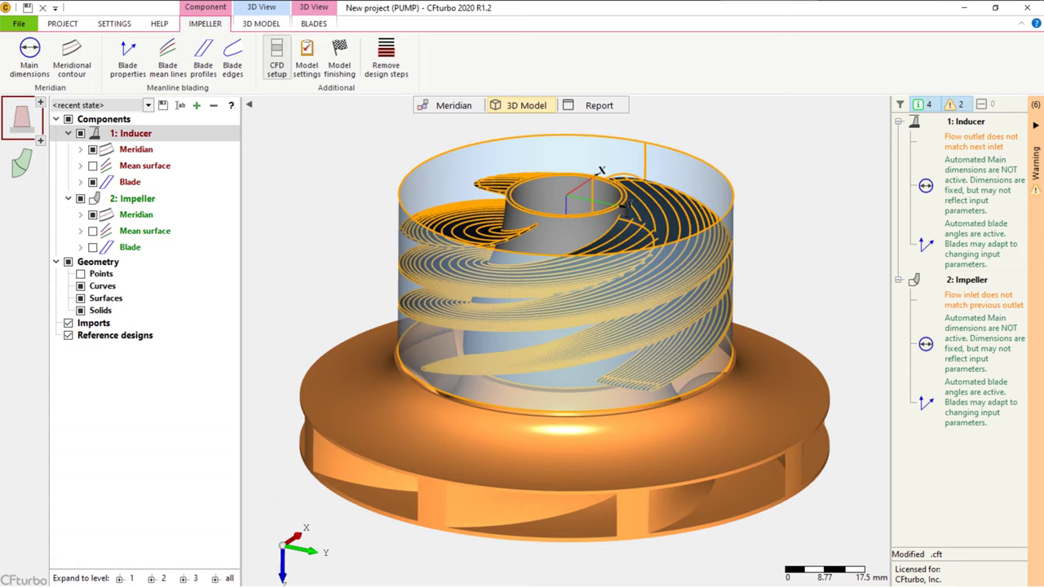
click(340, 56)
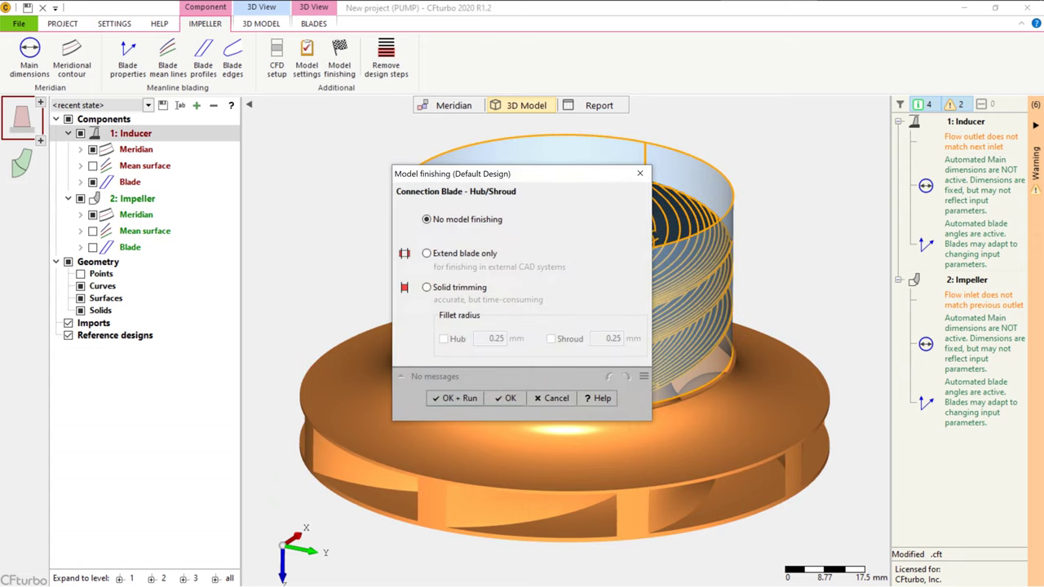
click(426, 287)
click(454, 398)
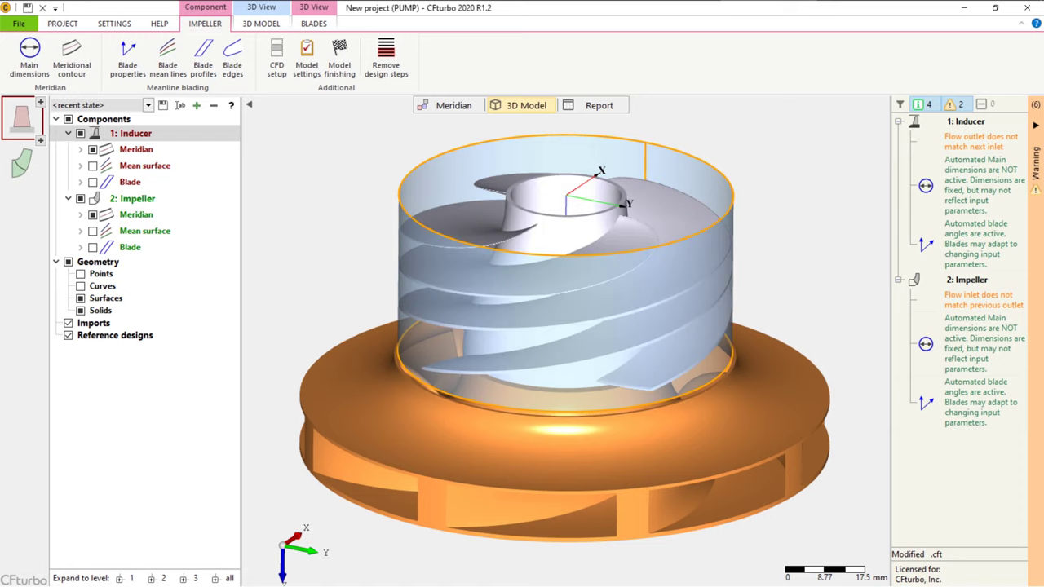
mouse_move(565, 329)
mouse_down()
mouse_move(566, 257)
mouse_move(565, 335)
mouse_up()
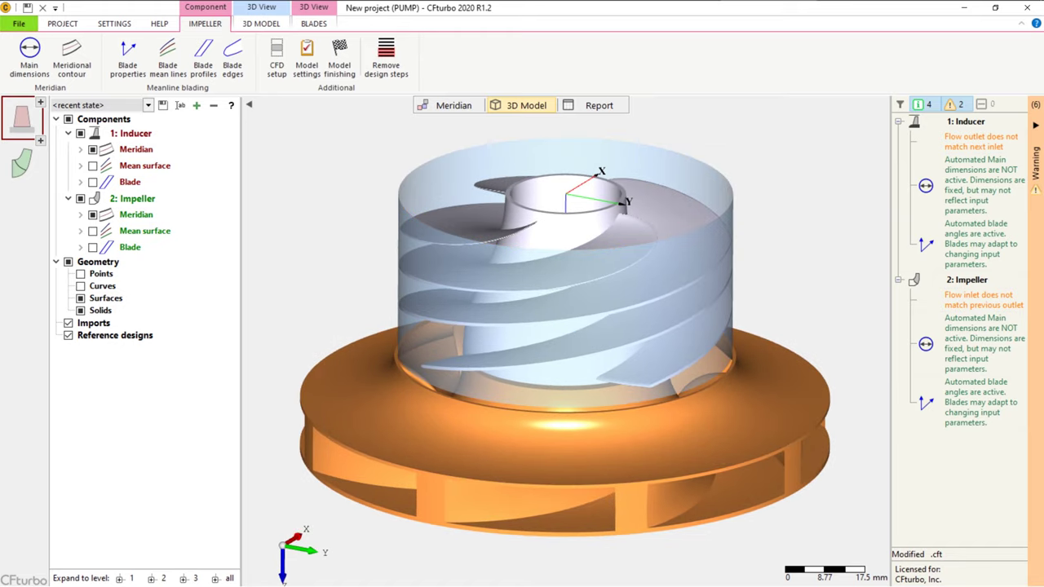
Save the project as demopump.cft in the Rocket Turbopump folder, replacing the existing file
click(18, 23)
click(43, 166)
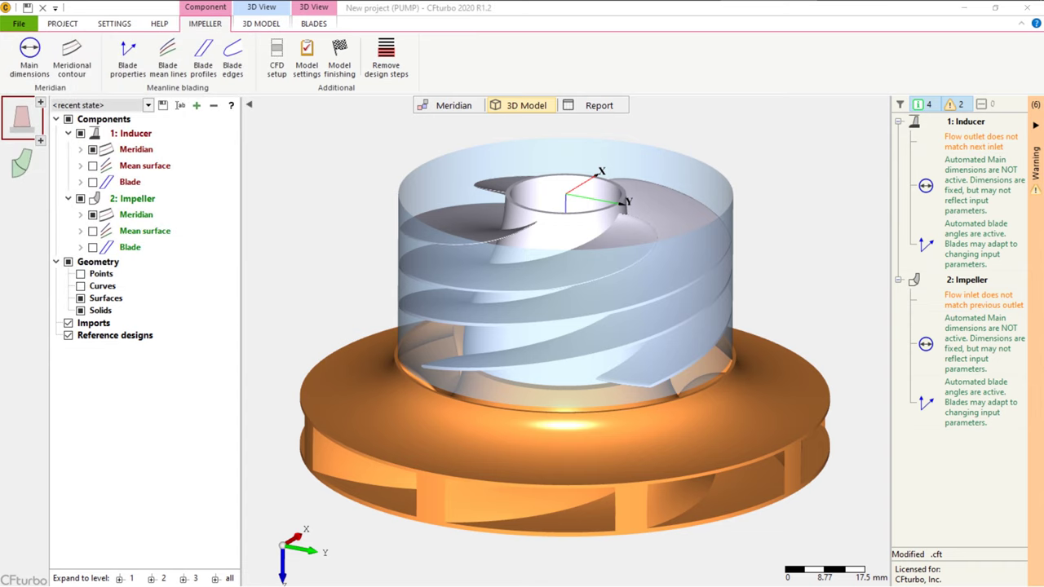
click(396, 222)
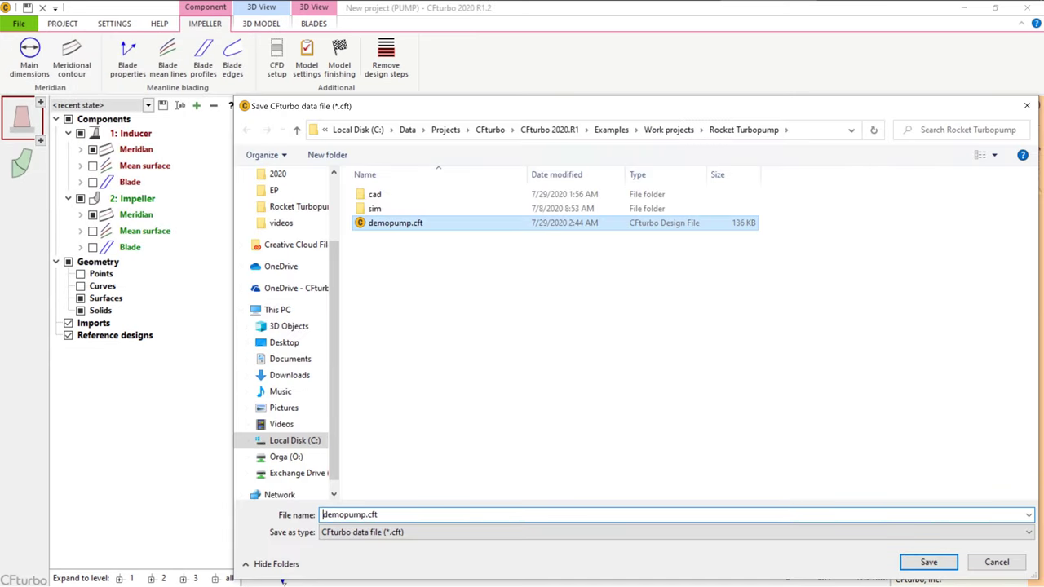
click(929, 562)
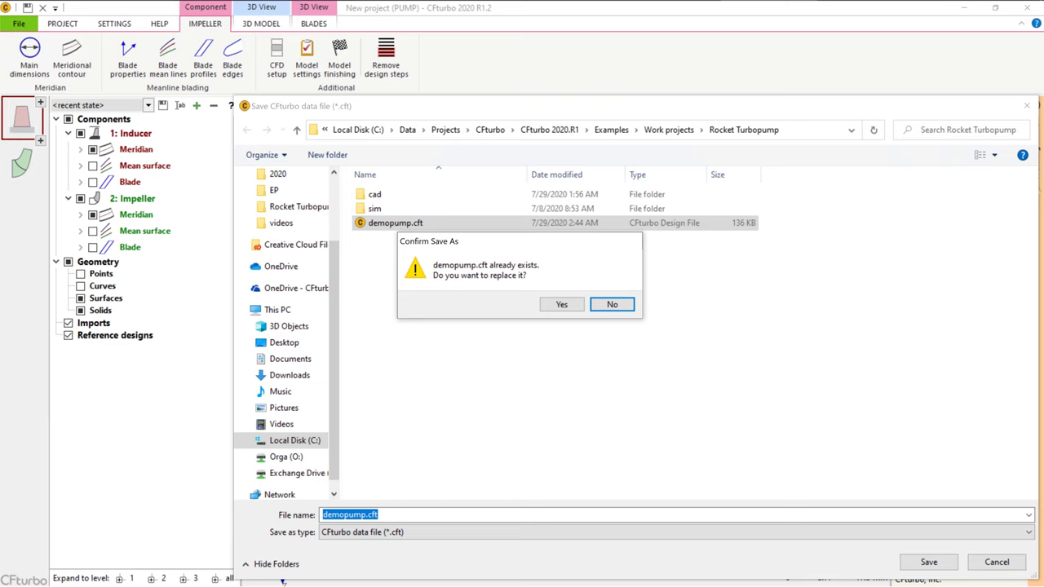
click(561, 304)
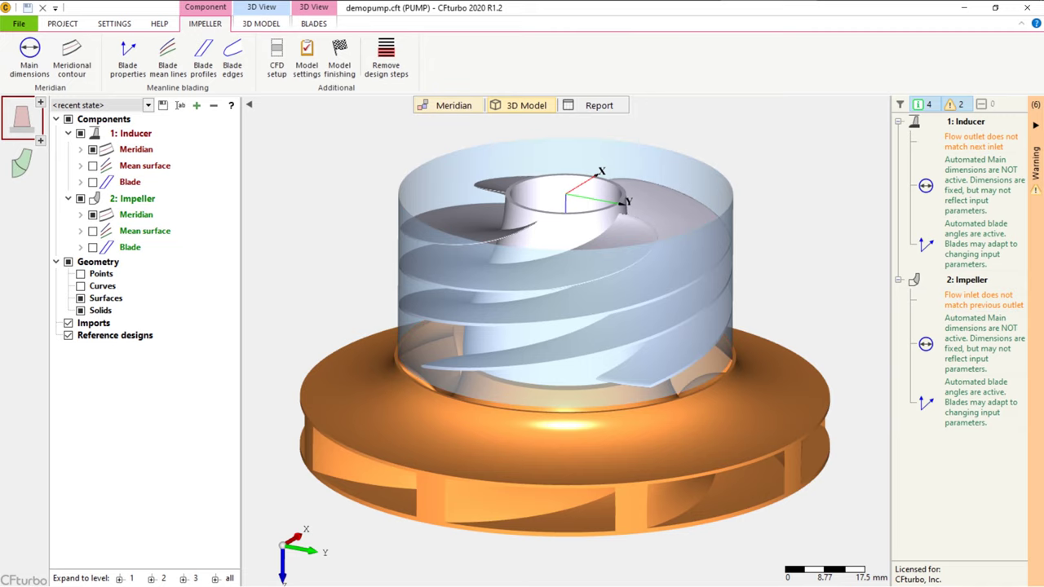
Add a new stator at the Impeller's outlet in the meridian view and make it a radial diffuser
click(447, 105)
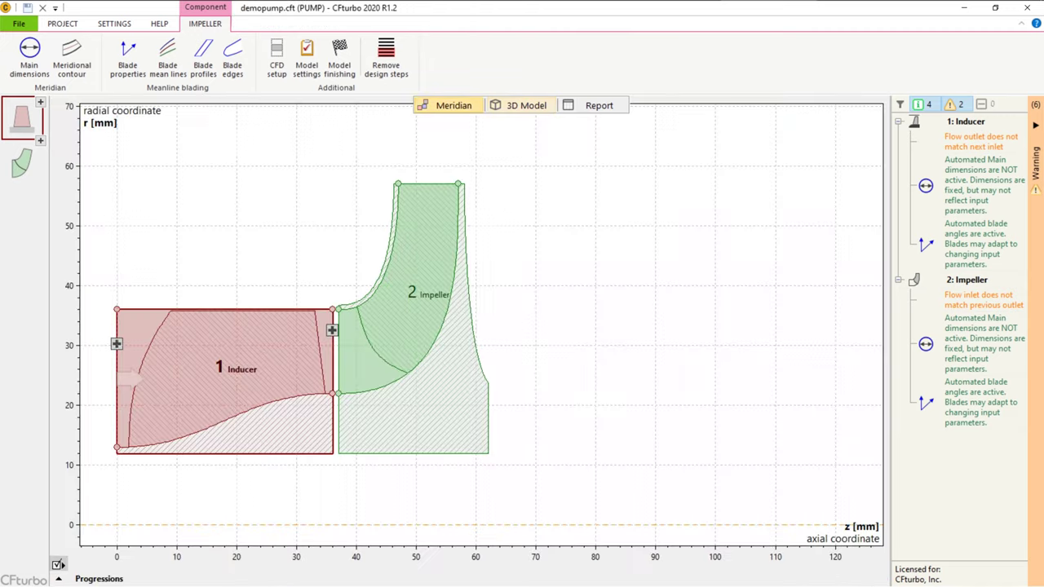
click(408, 297)
click(415, 185)
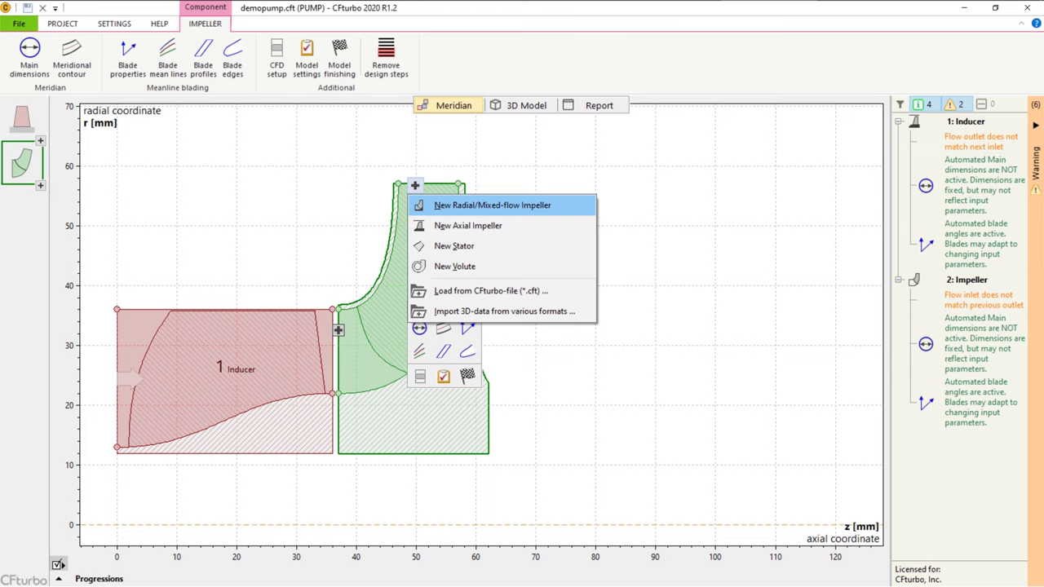
click(454, 246)
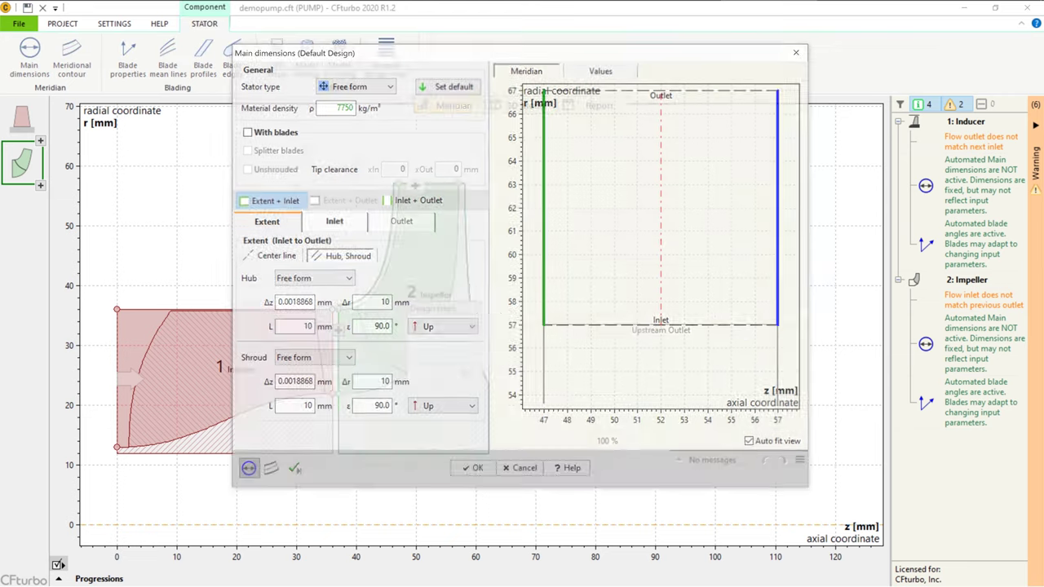
click(357, 86)
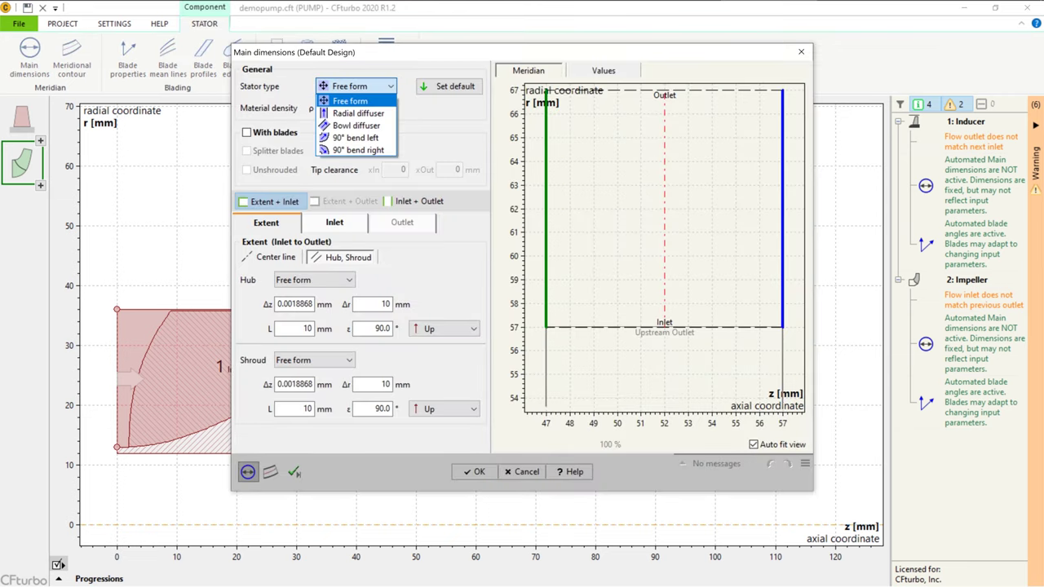
click(356, 112)
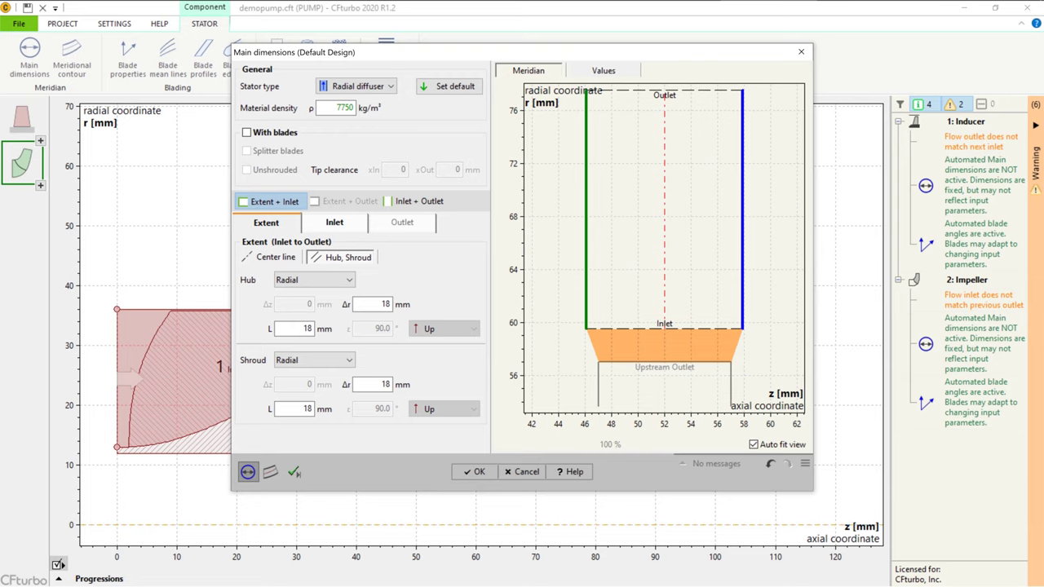
Set the stator's inlet to a radial offset of 1 mm and a width ratio of 110 %, and complete its design automatically
click(335, 222)
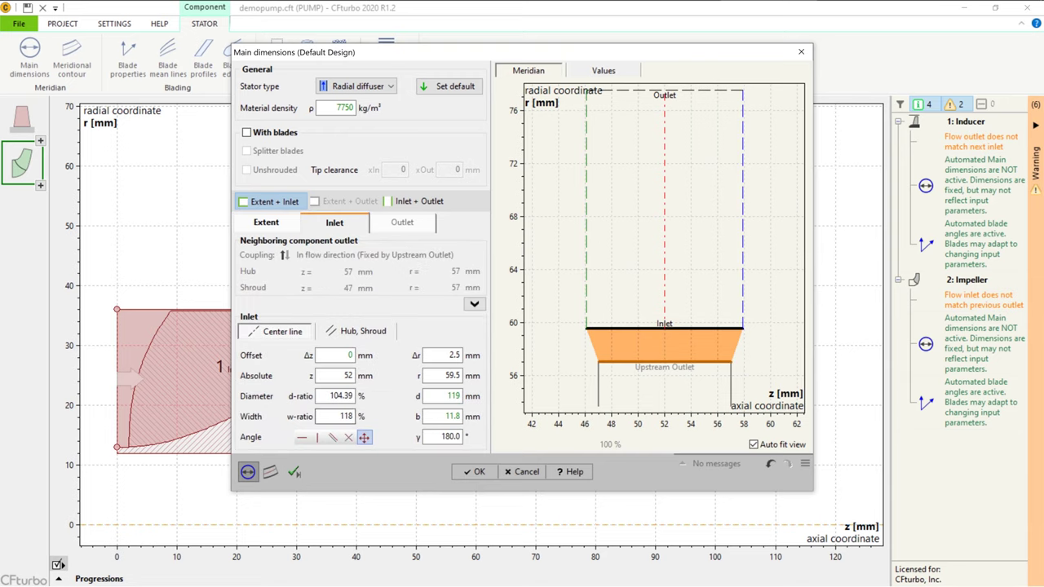
drag(339, 397, 355, 396)
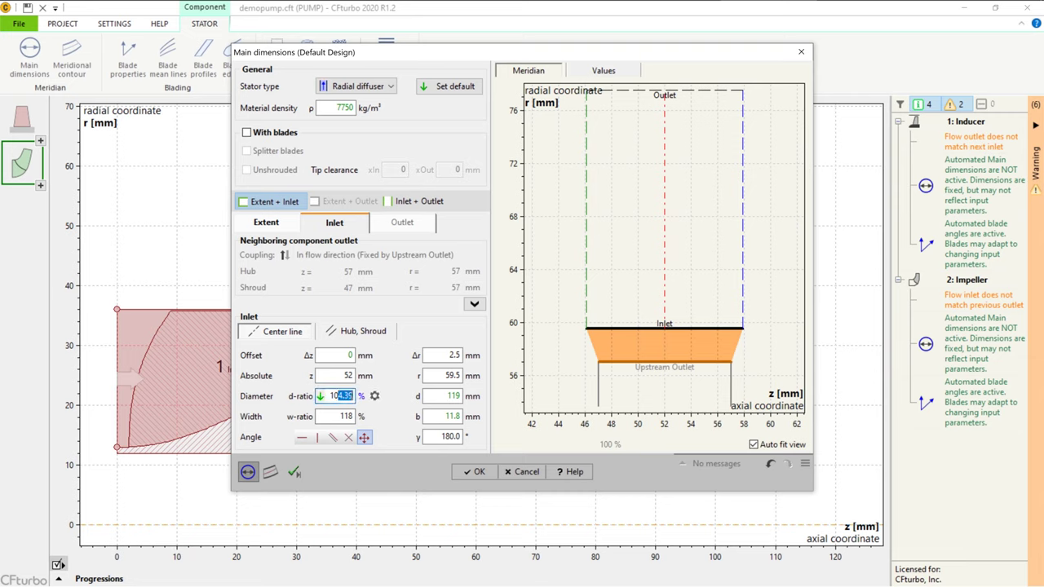
text(2)
click(443, 356)
text(1)
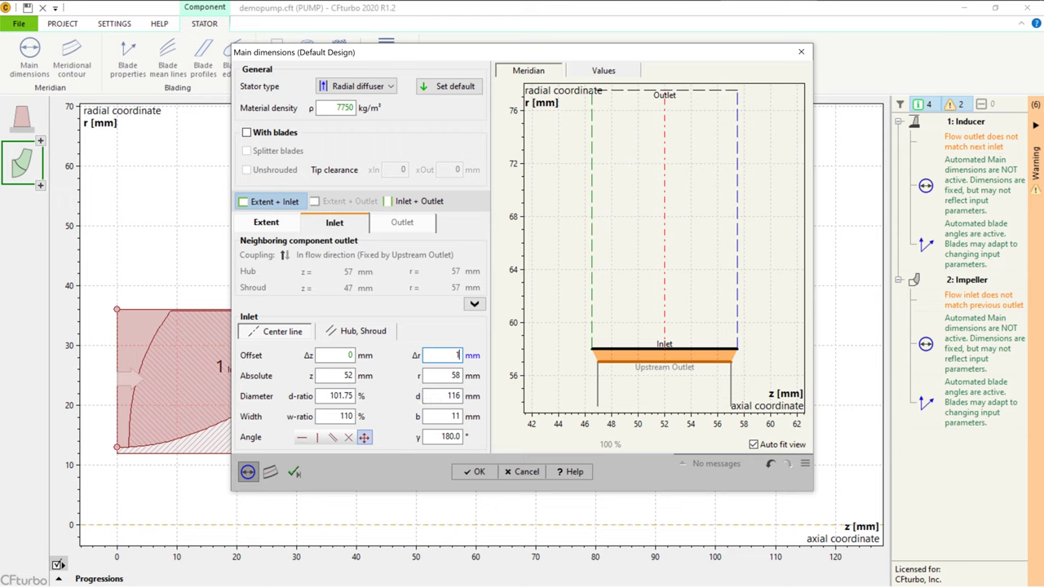
click(475, 473)
click(294, 473)
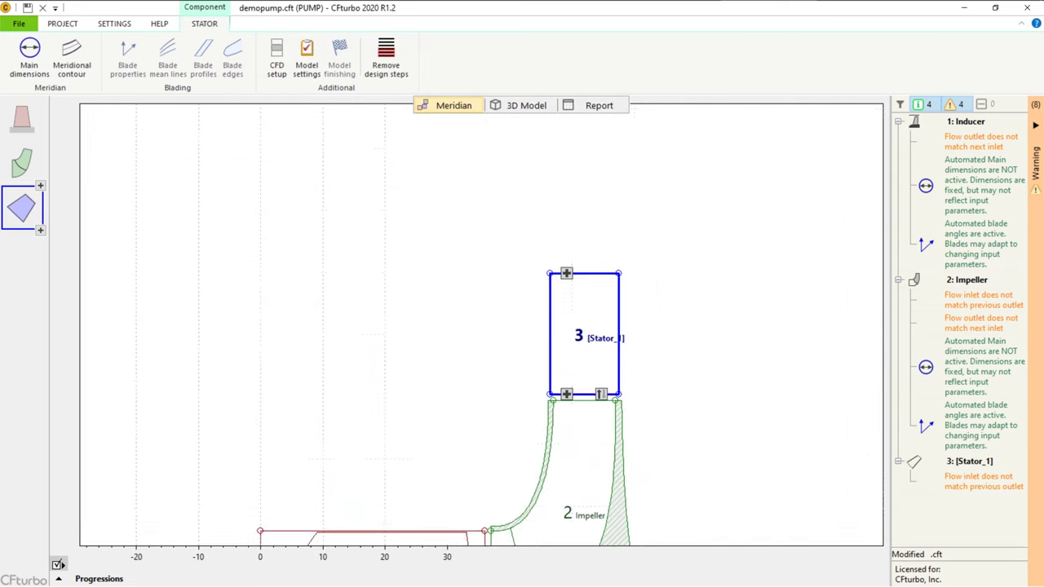
Add a new volute at the stator's outlet and proceed with the default single-volute setup and inlet details to its cross section
click(504, 292)
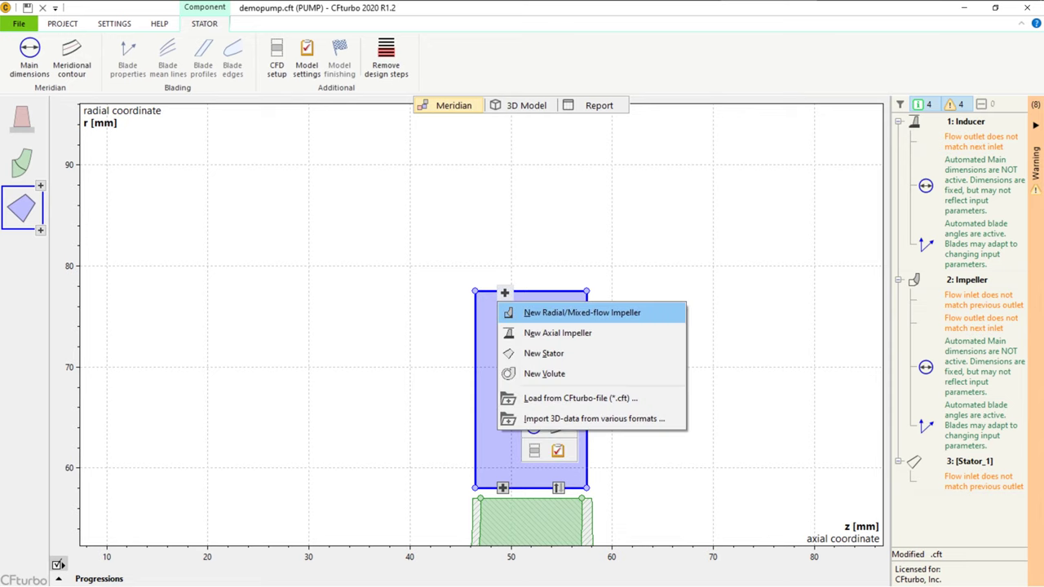
click(545, 373)
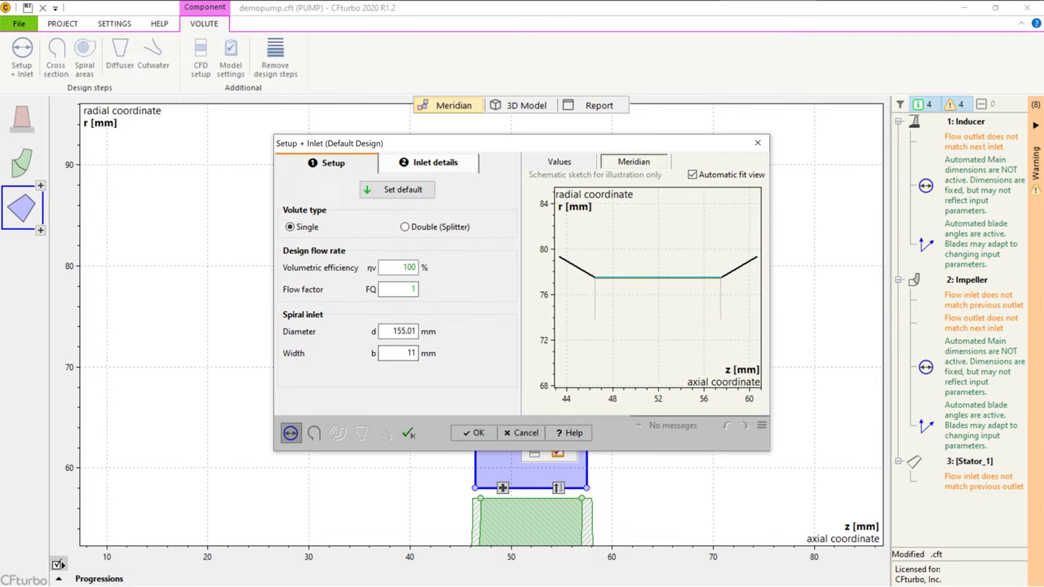
click(430, 163)
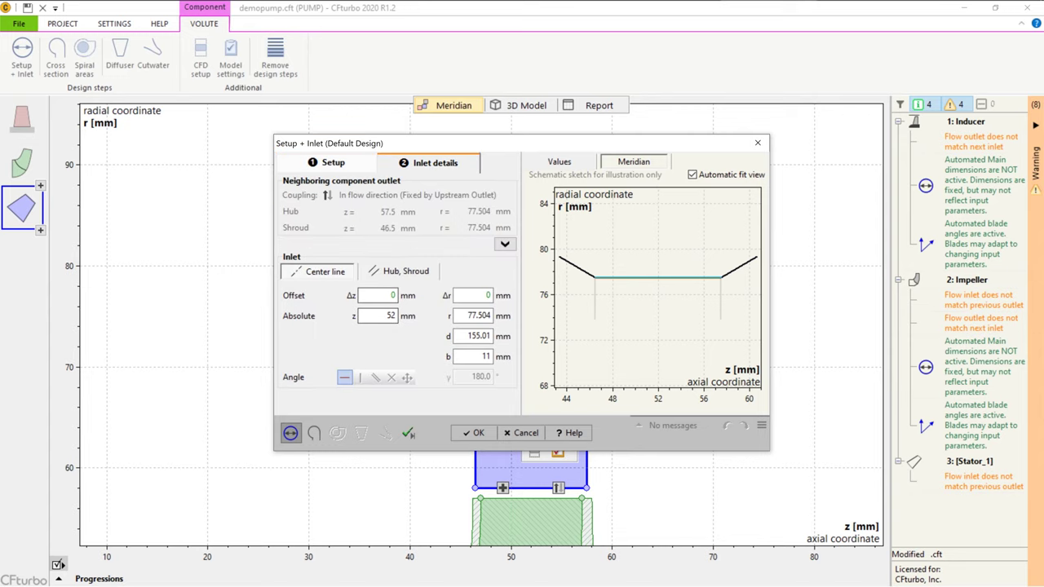
click(314, 433)
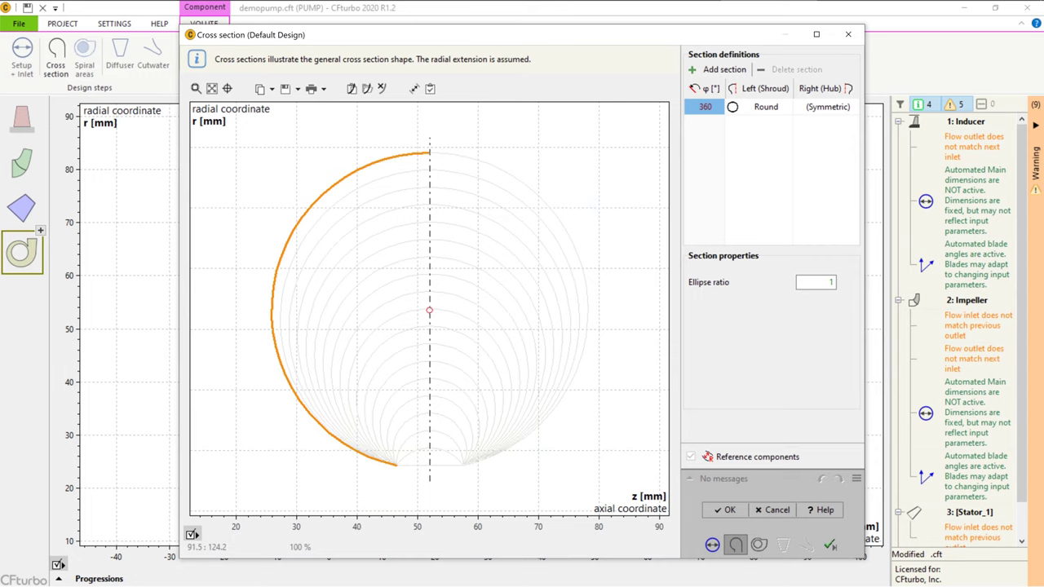
Choose the Round shape for the volute's cross section and complete the remaining volute design steps automatically
click(765, 107)
click(765, 107)
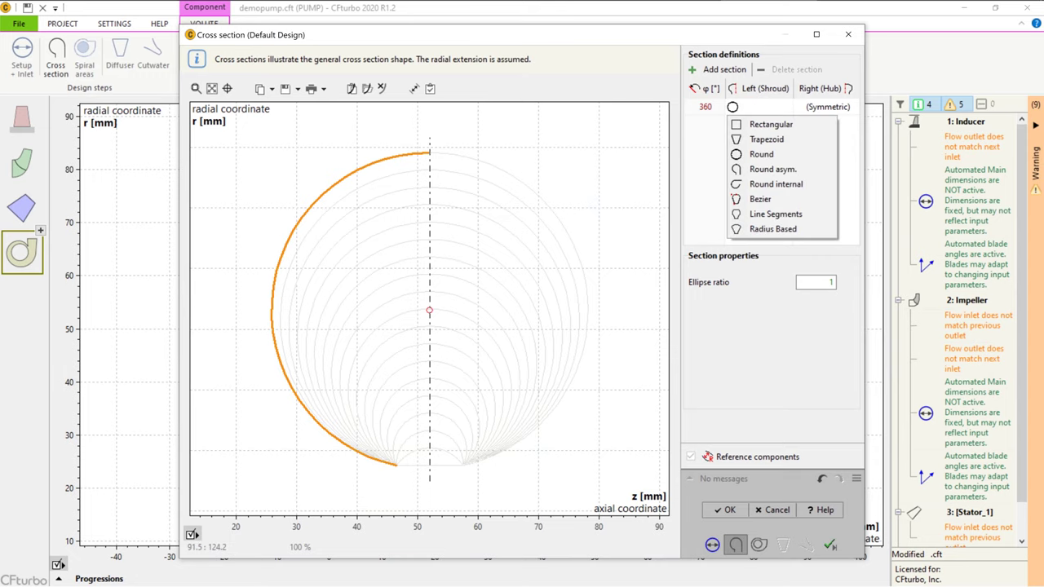
click(761, 155)
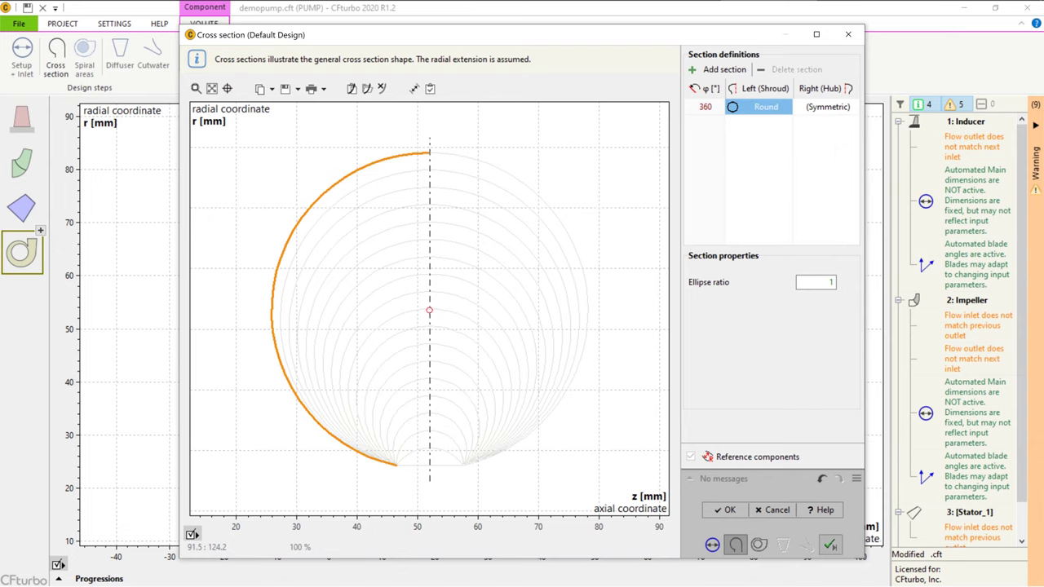
click(830, 545)
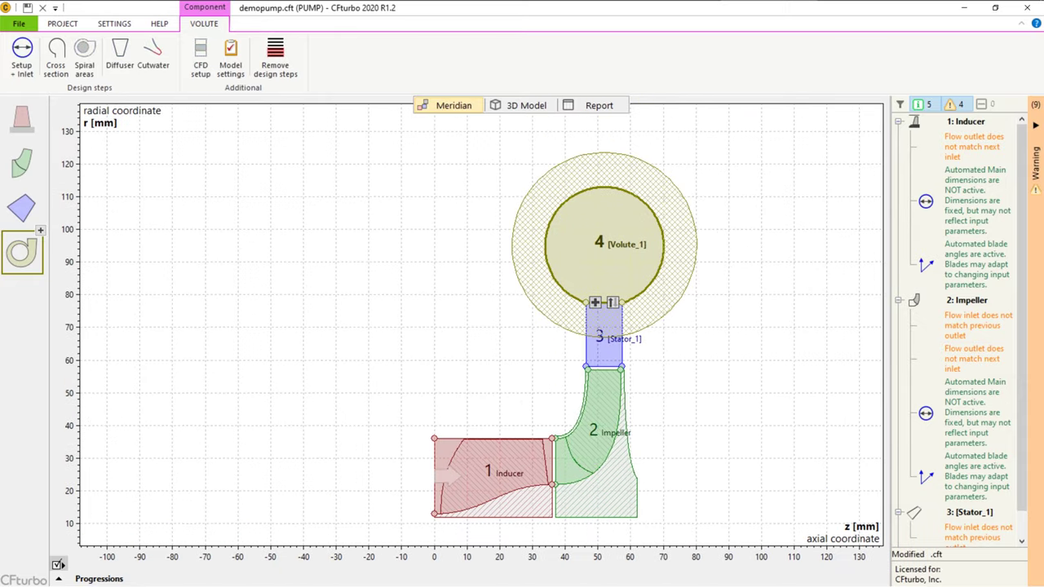
Set the design theory of the volute's spiral areas to Stepanoff, keeping the velocity-based design rule
click(84, 57)
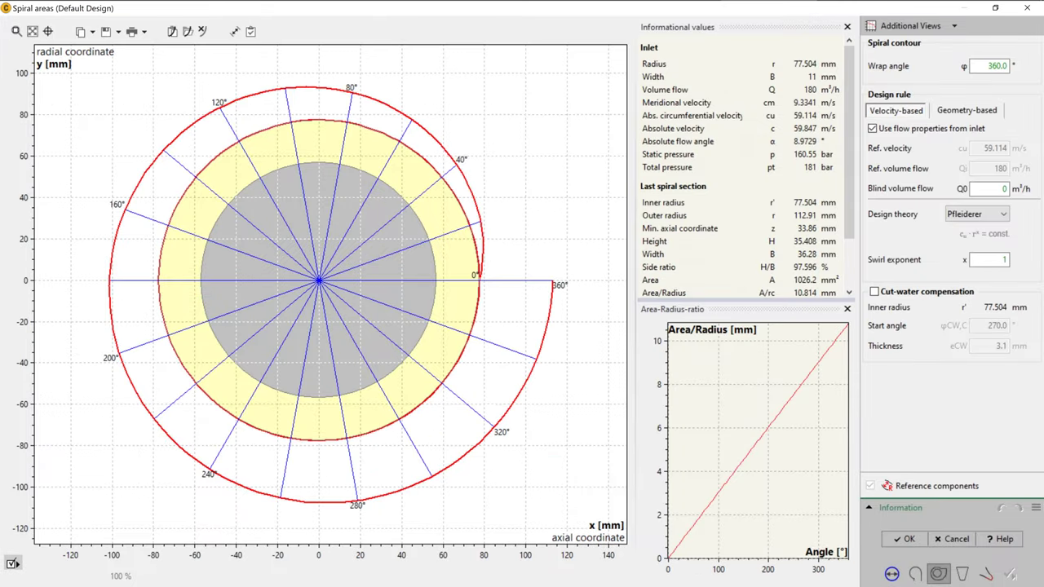
click(977, 214)
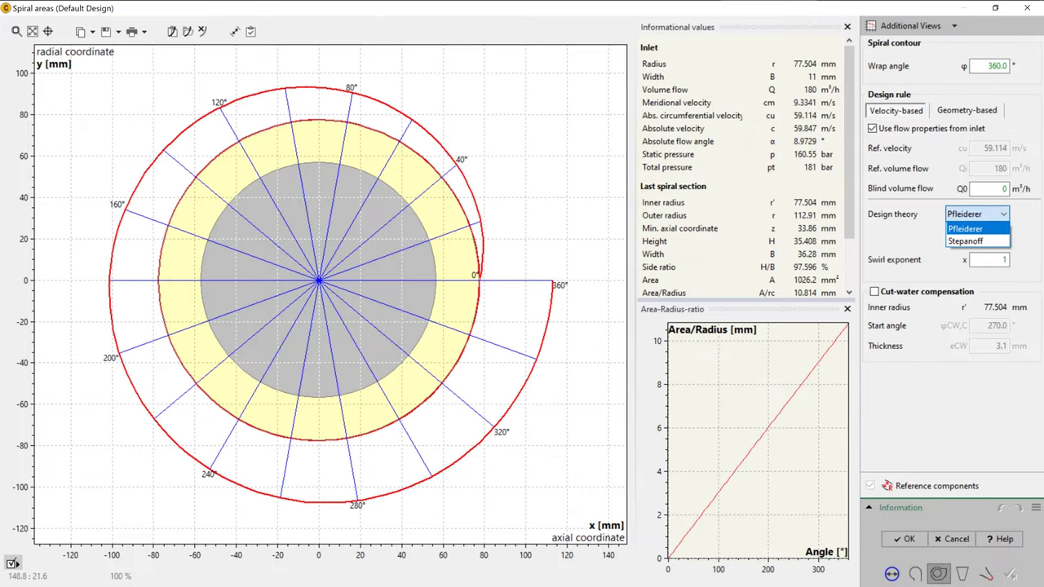
click(966, 241)
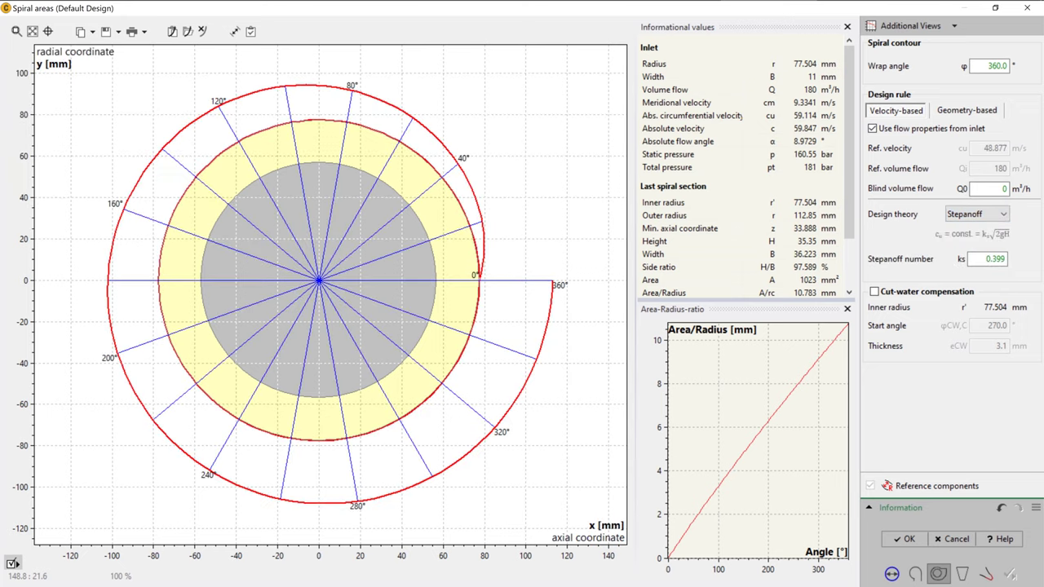
click(967, 110)
click(896, 110)
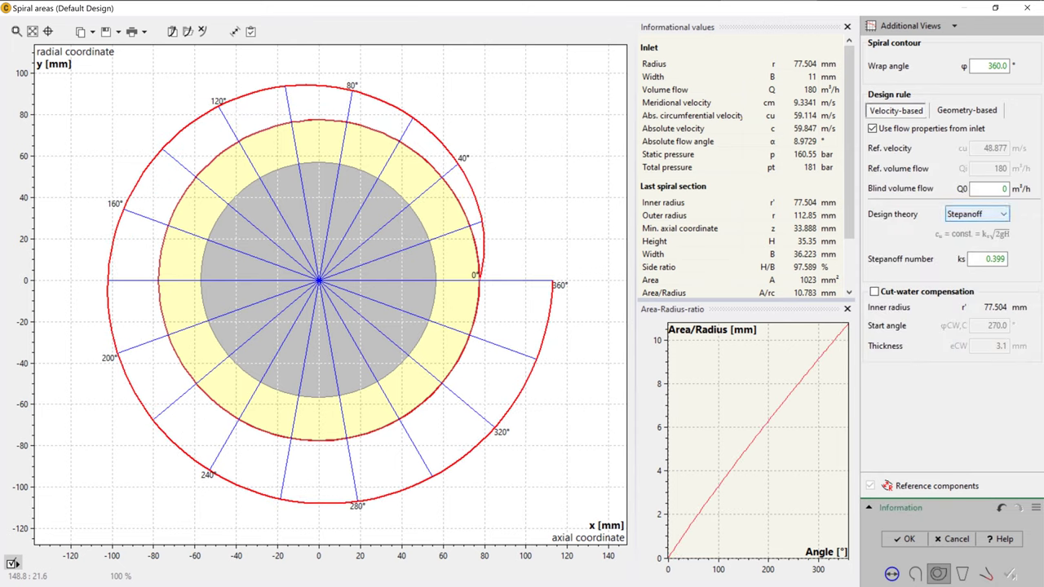
Enable cut-water compensation for the volute's spiral areas and set the volute diffuser's area progression to Linear blending
click(874, 291)
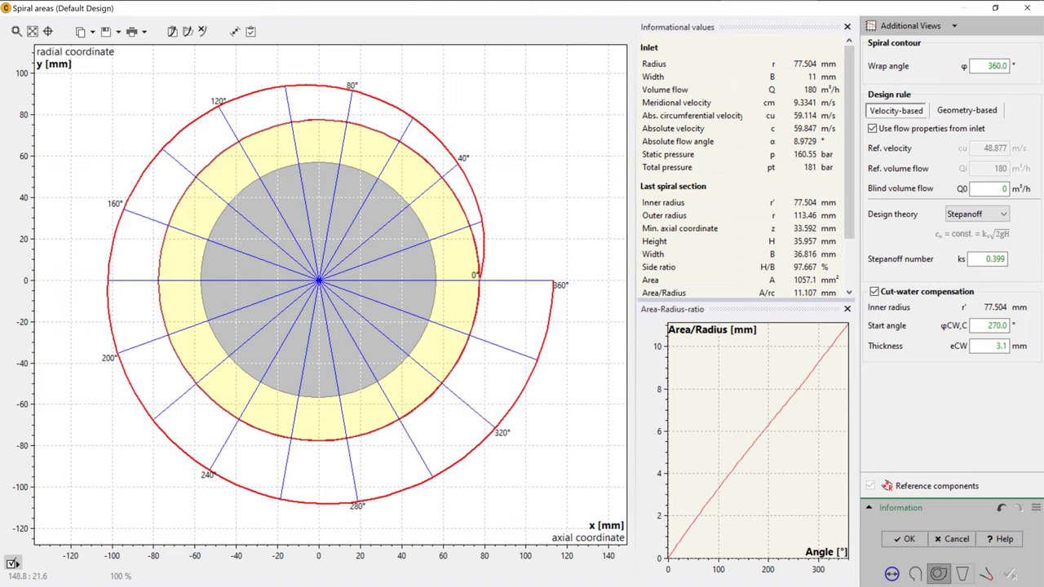
click(962, 574)
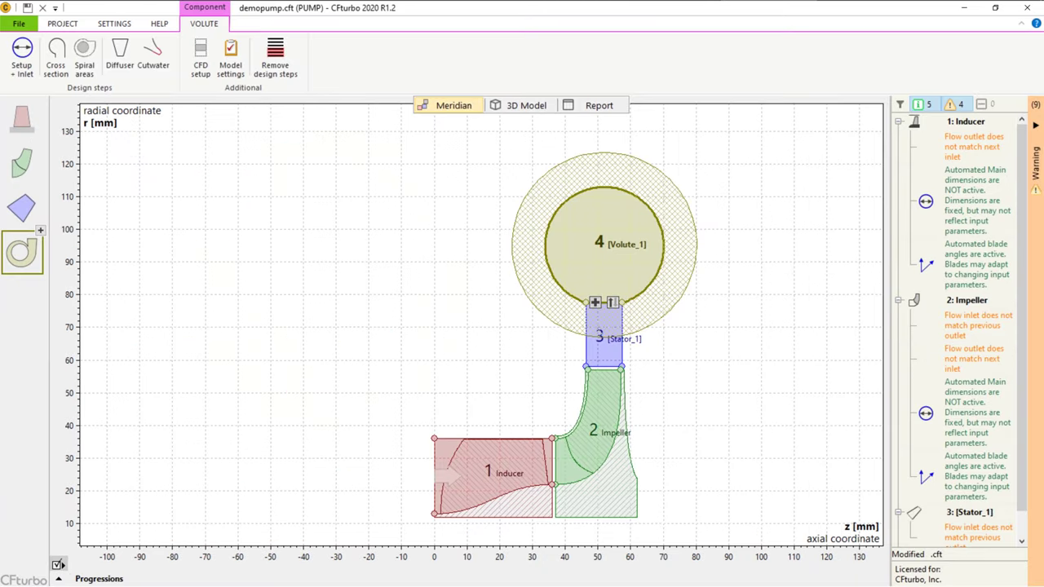
click(120, 56)
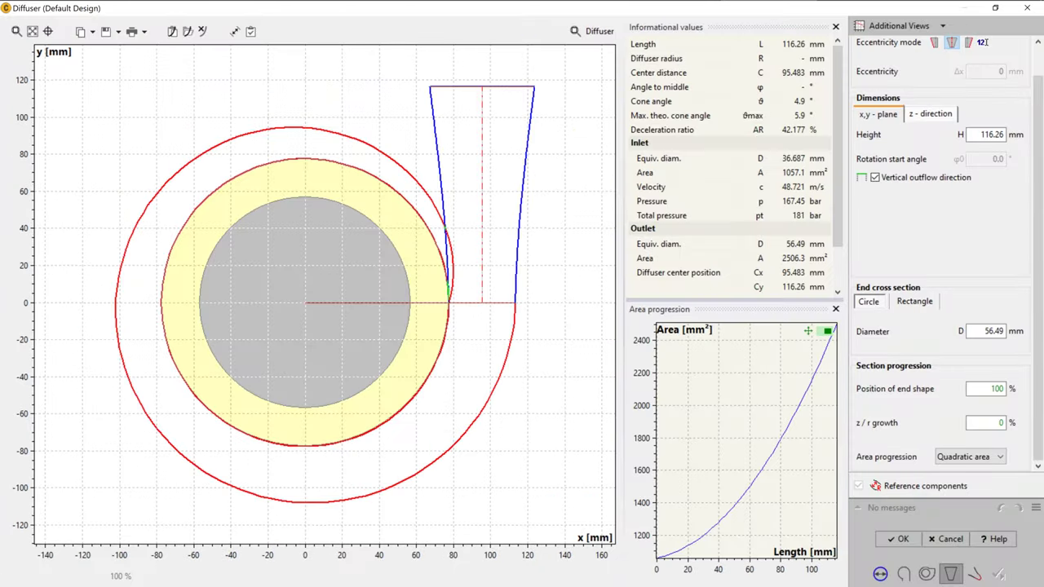
click(970, 457)
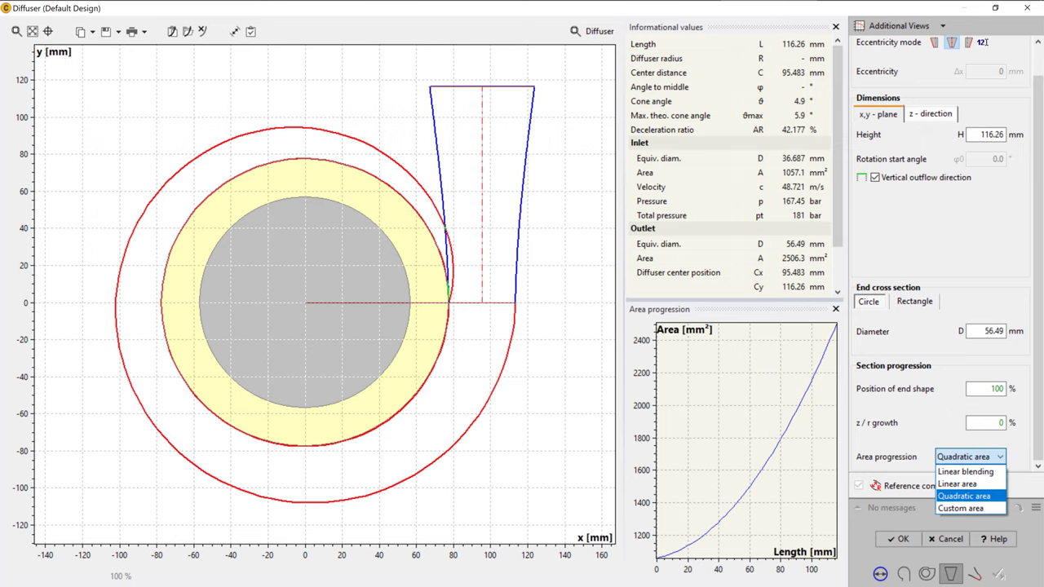
click(966, 471)
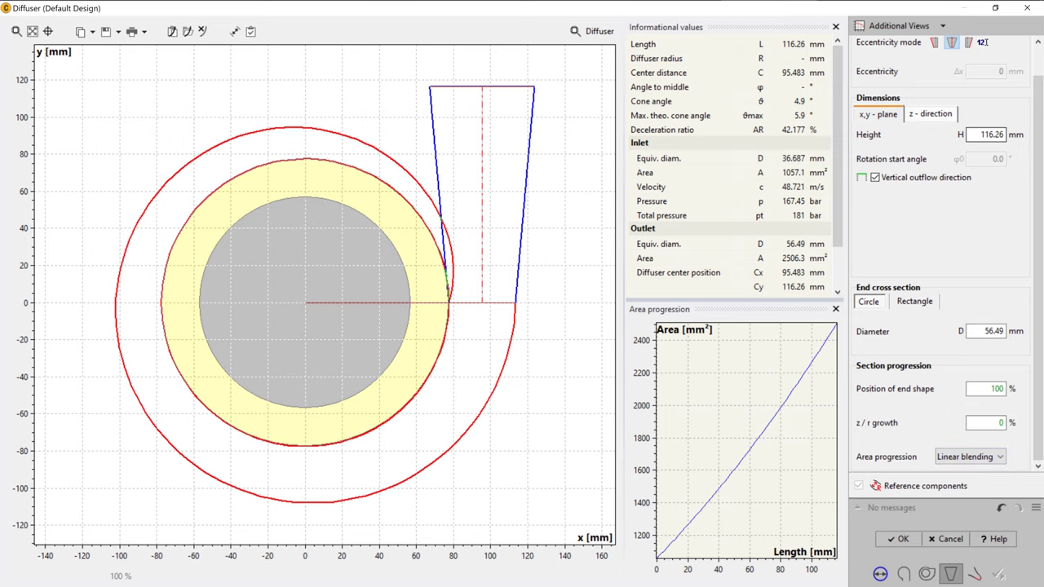
Set the volute diffuser's height to 120 mm and its circular end cross section's diameter to 55 mm
click(992, 134)
drag(991, 135, 1006, 134)
text(20)
click(993, 332)
drag(992, 331, 1006, 331)
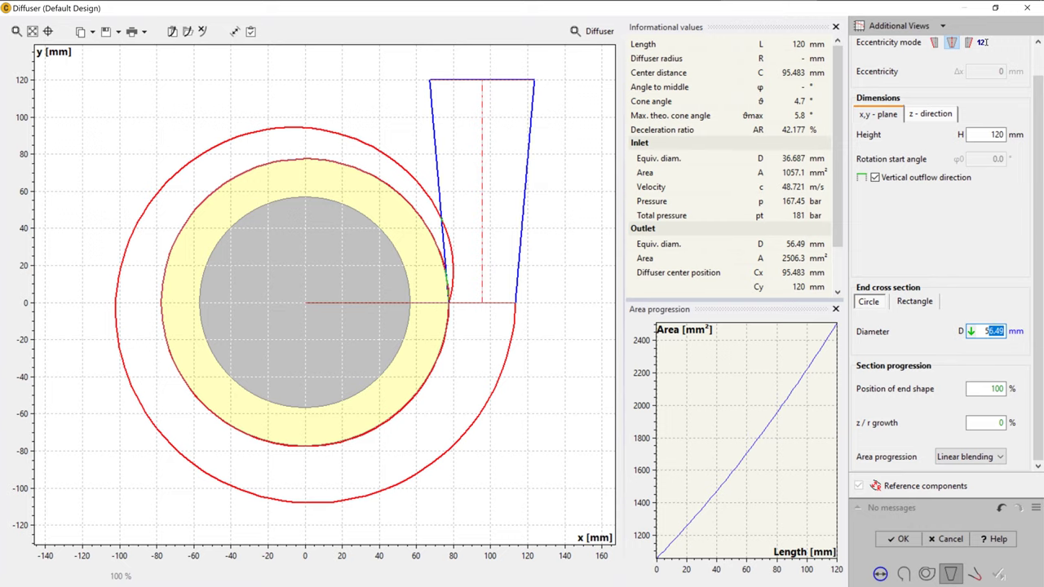
text(55)
key(Return)
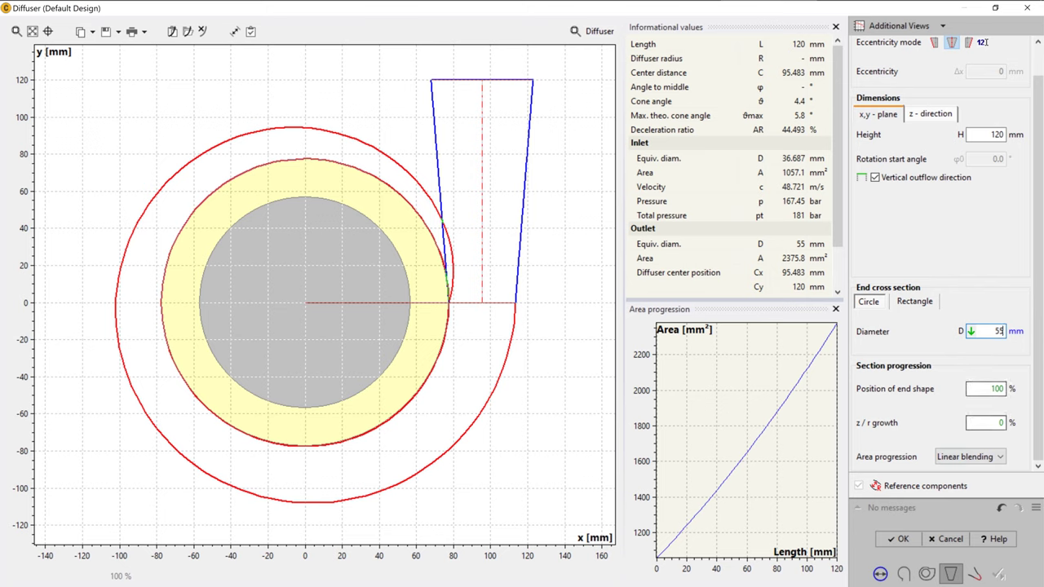
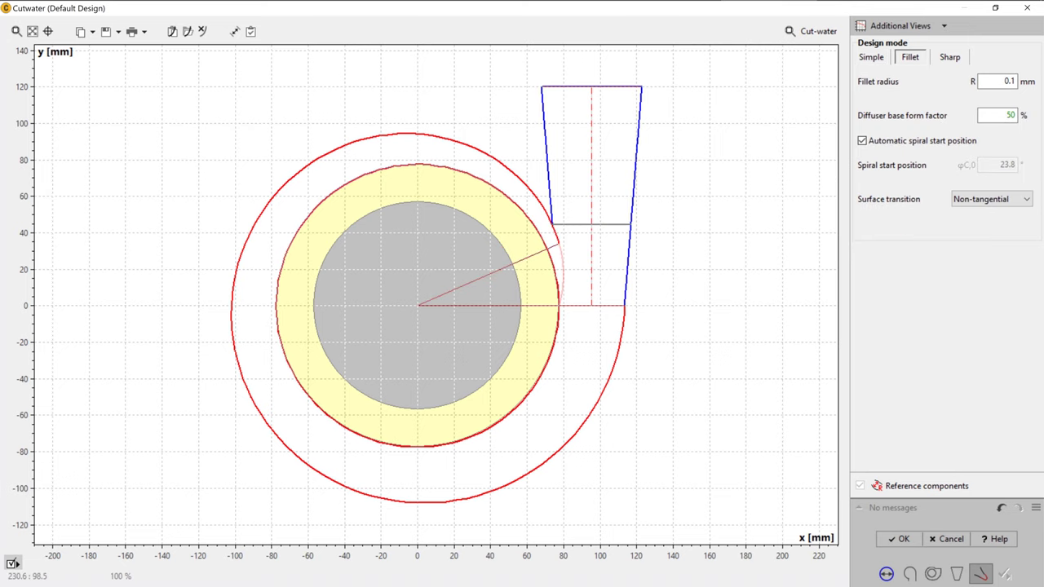
Set the cutwater's fillet radius to 1.5 mm and finish the volute's design
click(1002, 82)
click(983, 82)
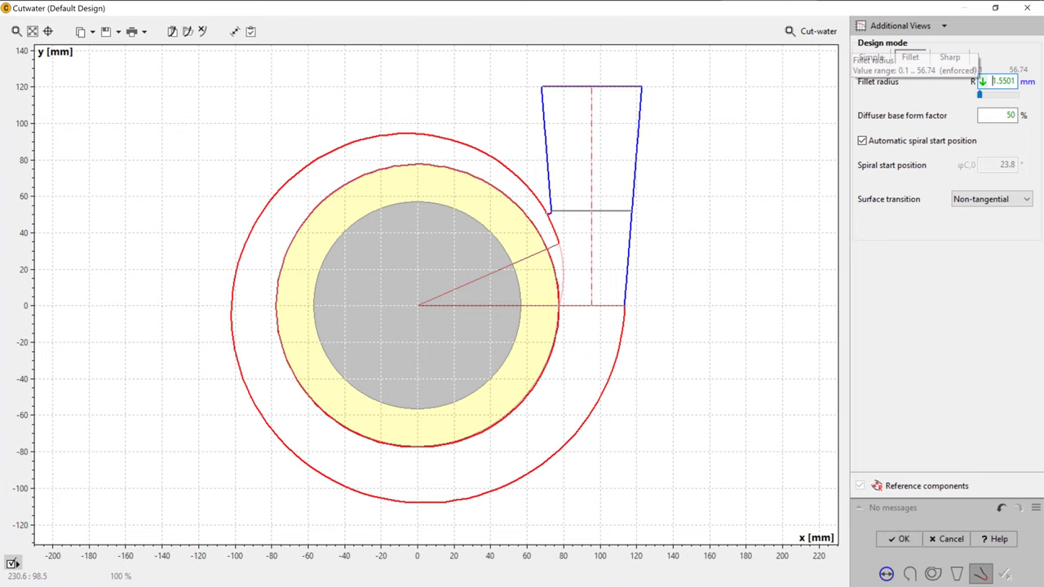
drag(1002, 82, 1025, 82)
key(BackSpace)
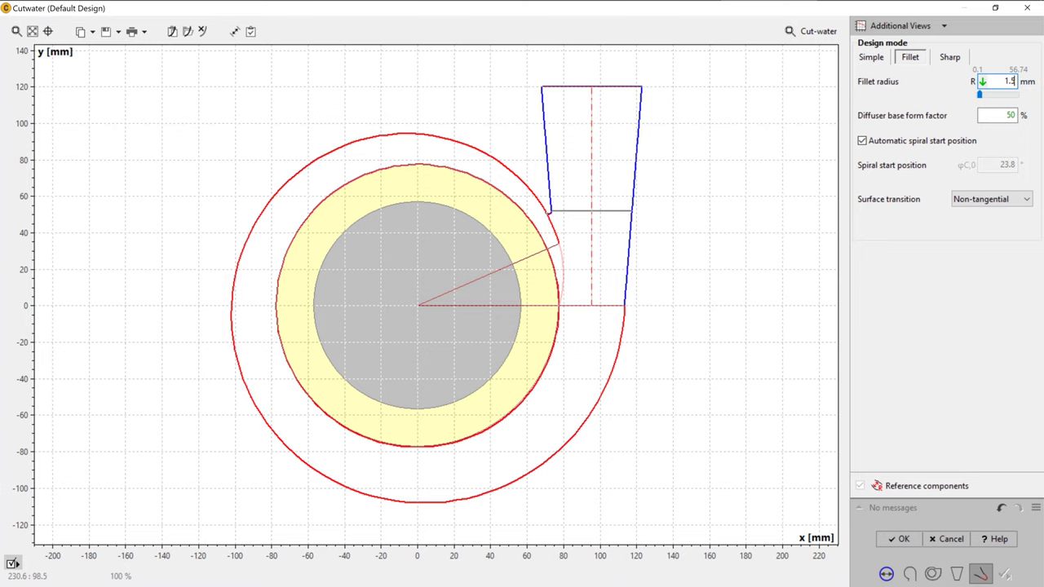
key(Return)
key(Return)
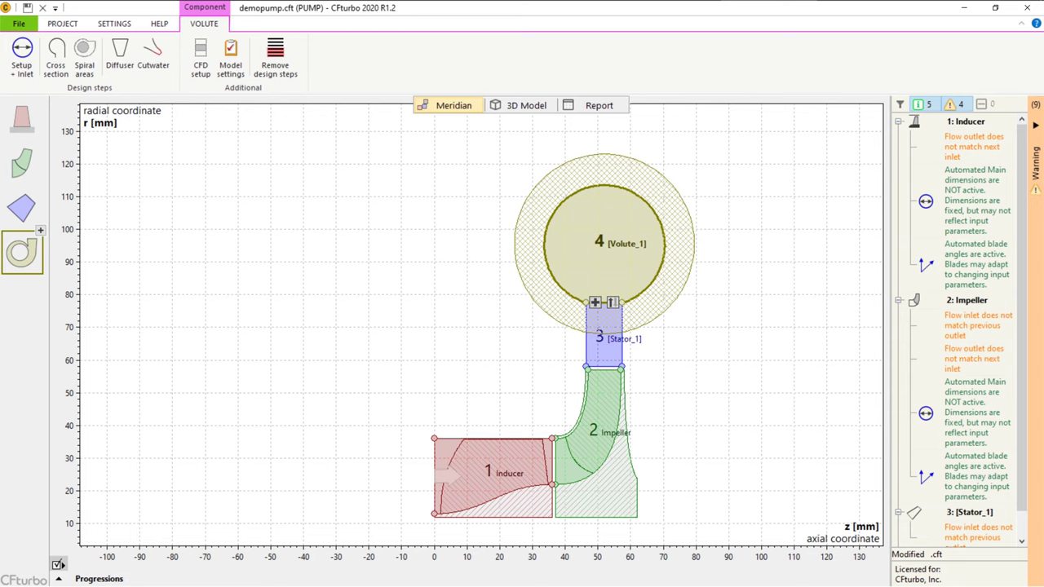
Show the pump as a 3D model and rename the stator component as Diffuser
click(526, 105)
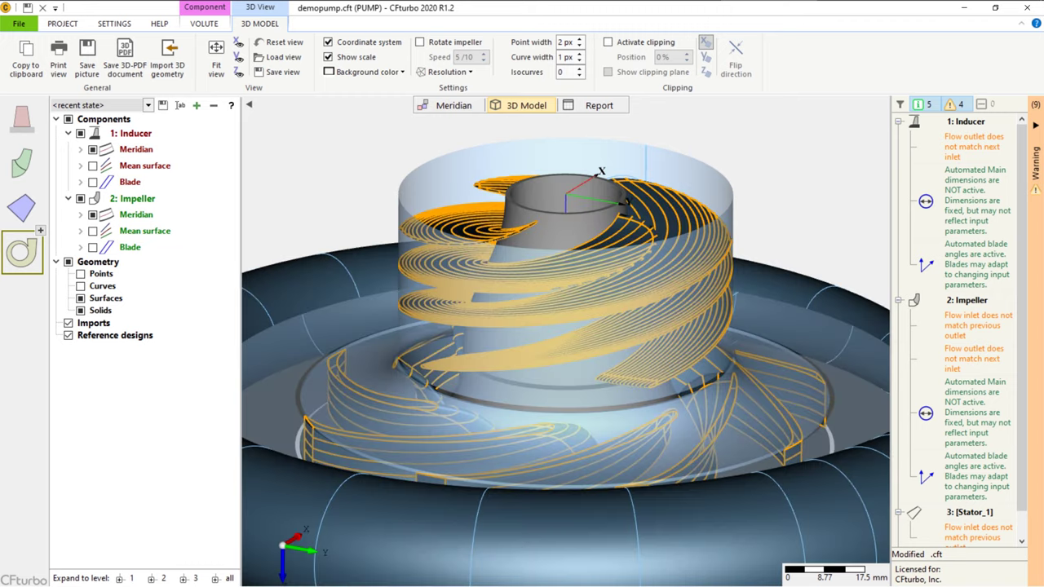
scroll(791, 228, down, 4)
drag(792, 229, 580, 167)
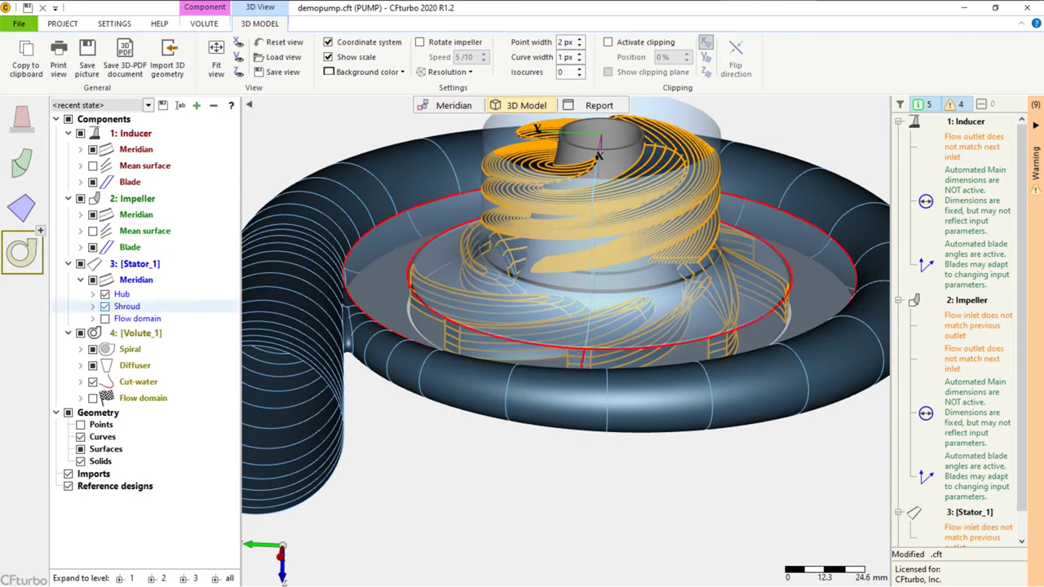
right_click(22, 208)
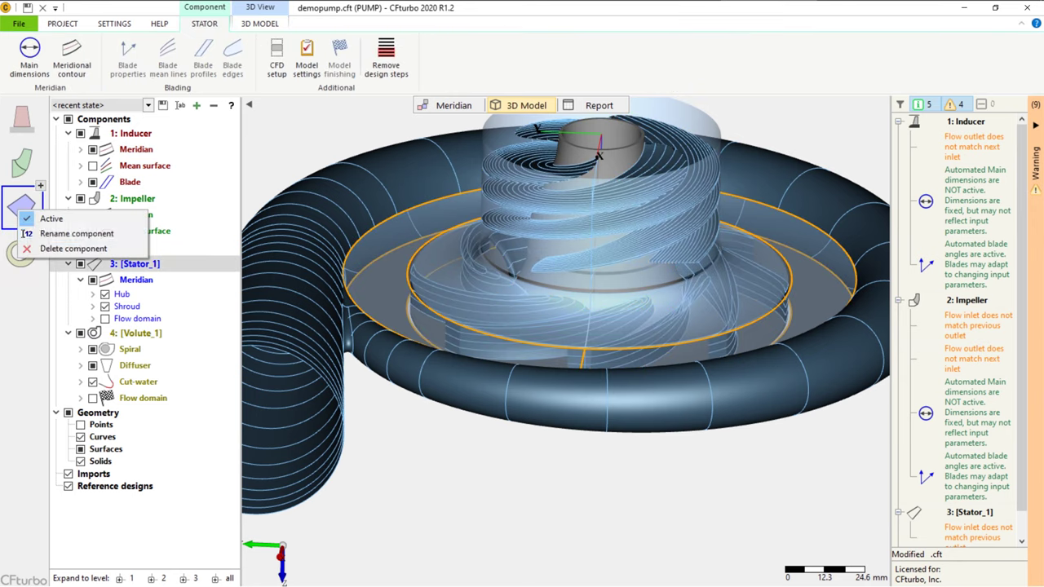
click(72, 234)
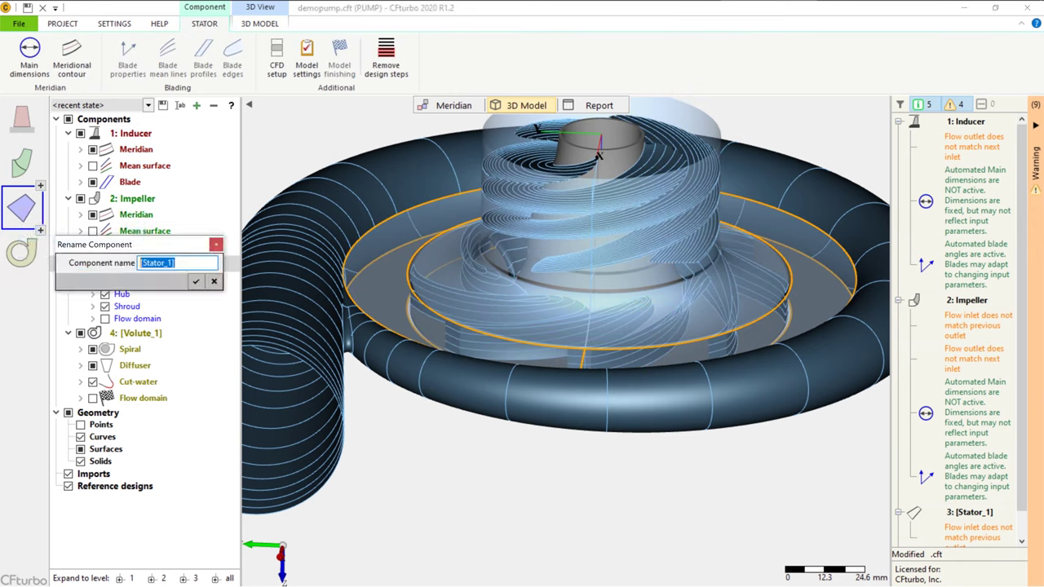
text(Diffuser)
key(Return)
Rename the component at the diffuser's outlet as Volute
right_click(22, 251)
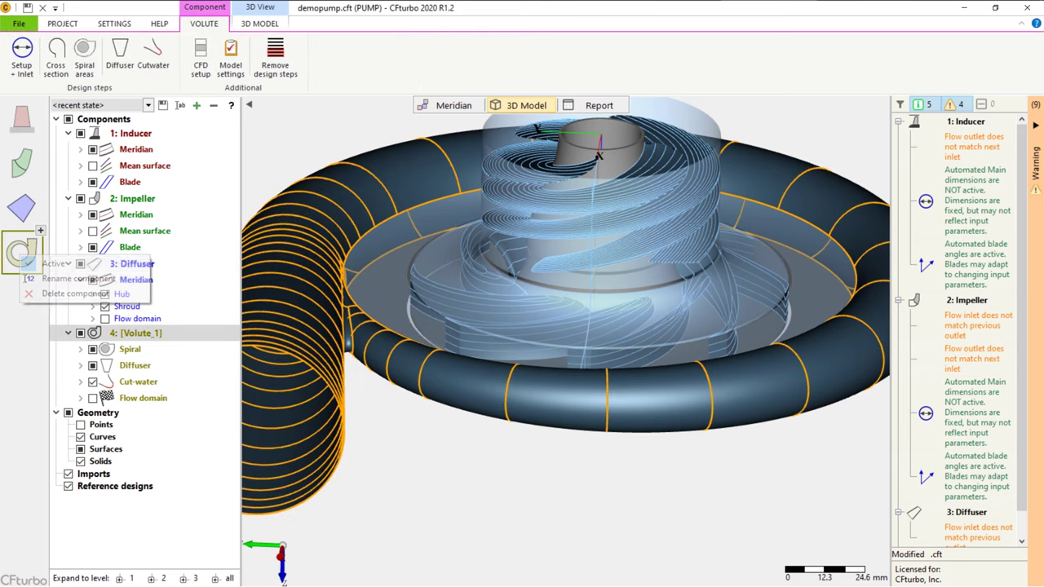
click(70, 278)
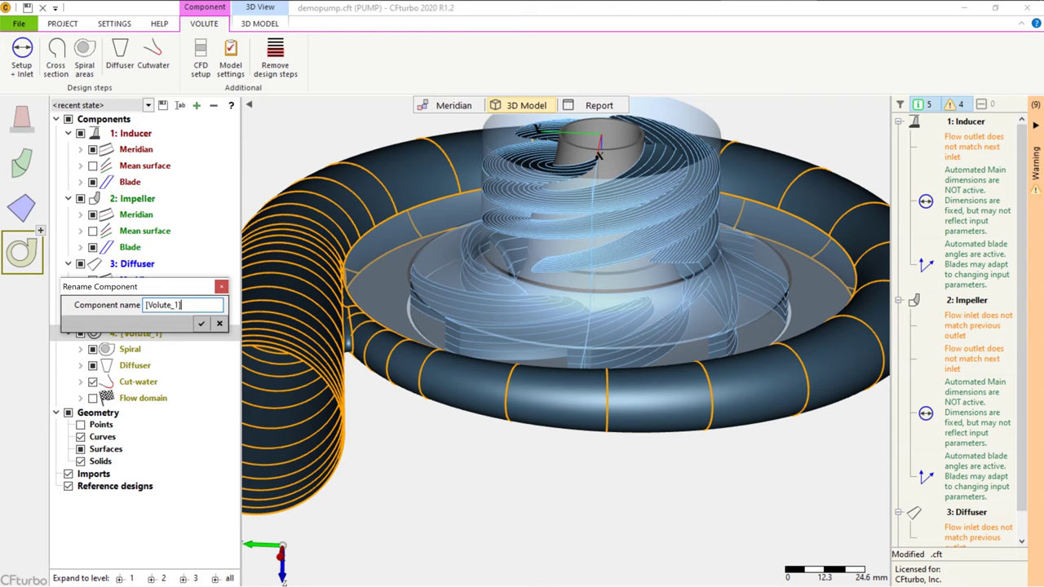
text(Volute)
key(Return)
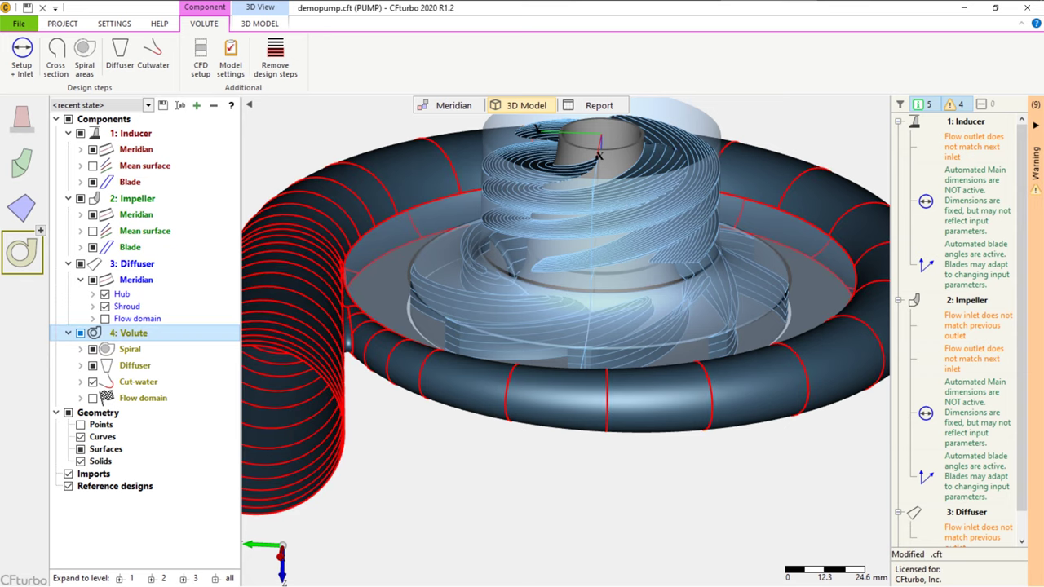
Make the volute transparent in the 3D model and examine the assembled pump from several angles
right_click(167, 333)
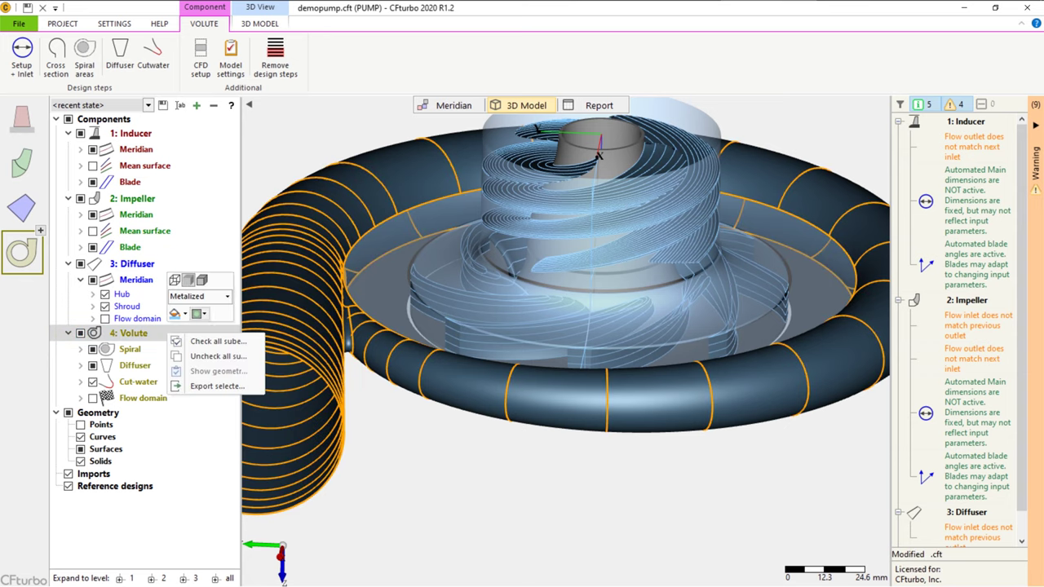
click(199, 314)
click(245, 412)
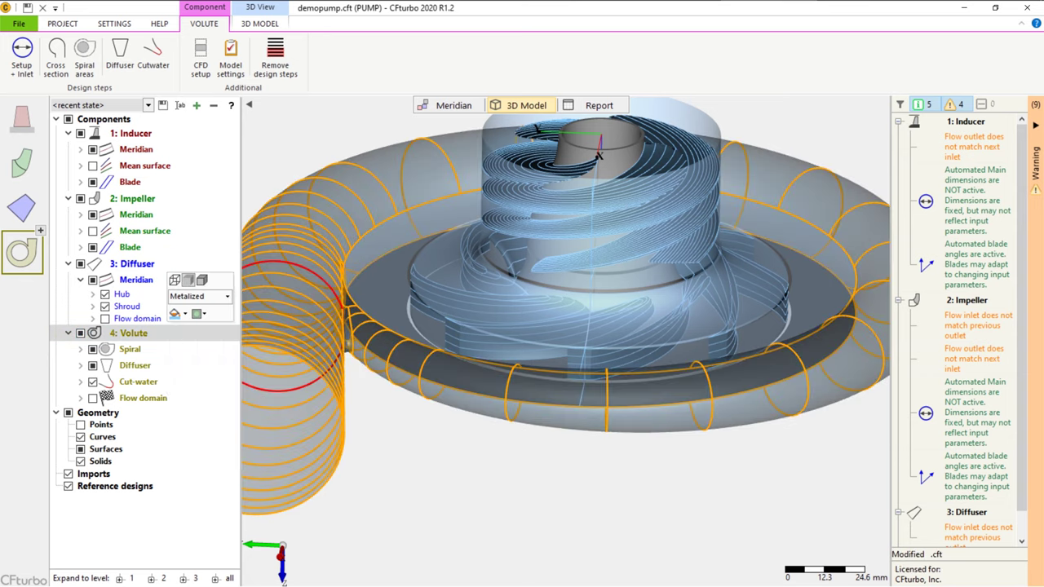
drag(571, 343, 567, 261)
middle_drag(567, 261, 498, 312)
drag(499, 312, 499, 396)
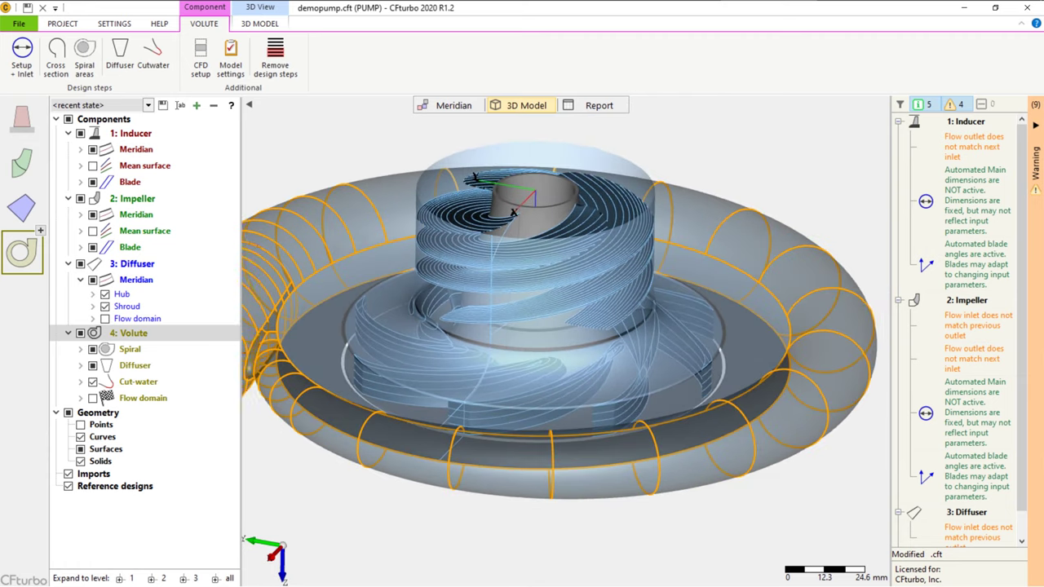
middle_drag(673, 214, 699, 240)
scroll(698, 263, up, 2)
drag(699, 239, 697, 216)
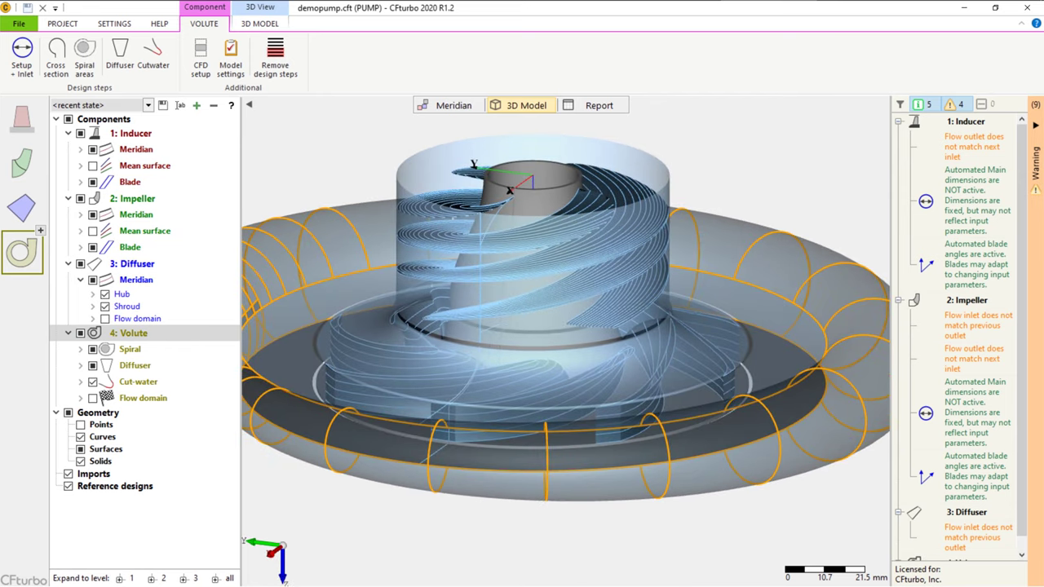
Return to the meridional view, fit it to all components and add a new stator upstream of the inducer
click(448, 105)
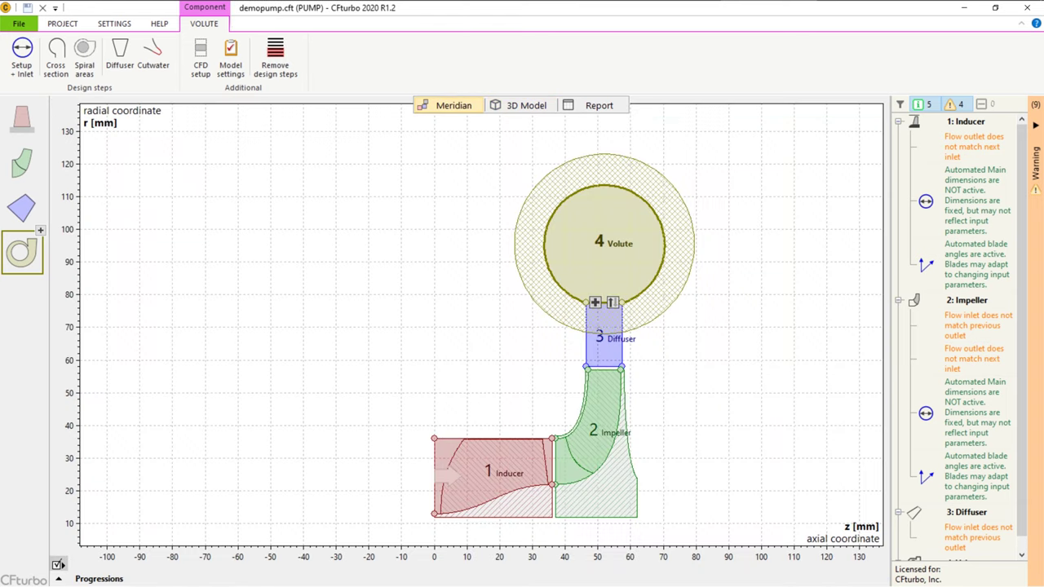
right_click(413, 184)
click(457, 205)
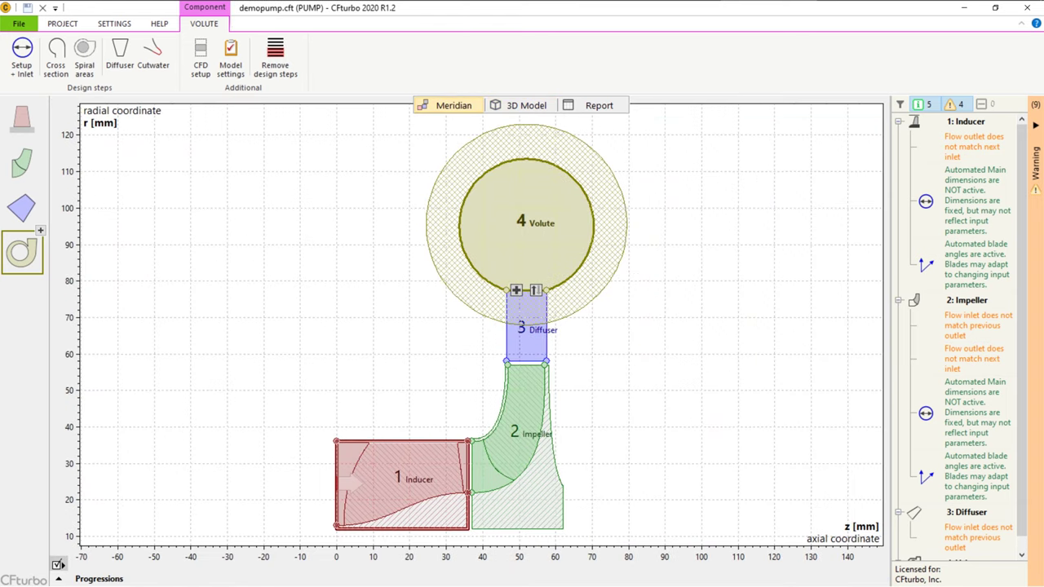
click(347, 469)
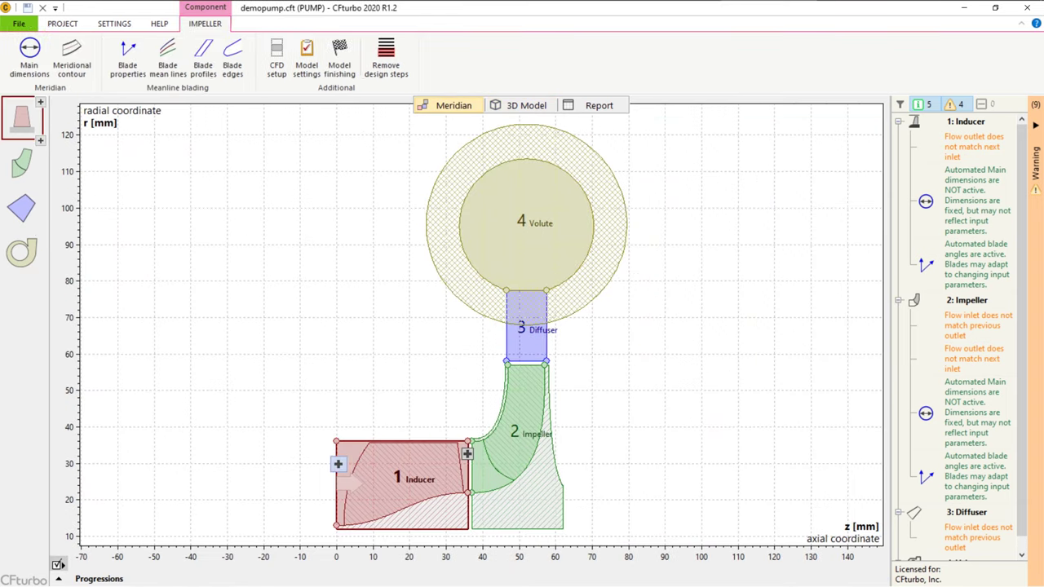
click(339, 460)
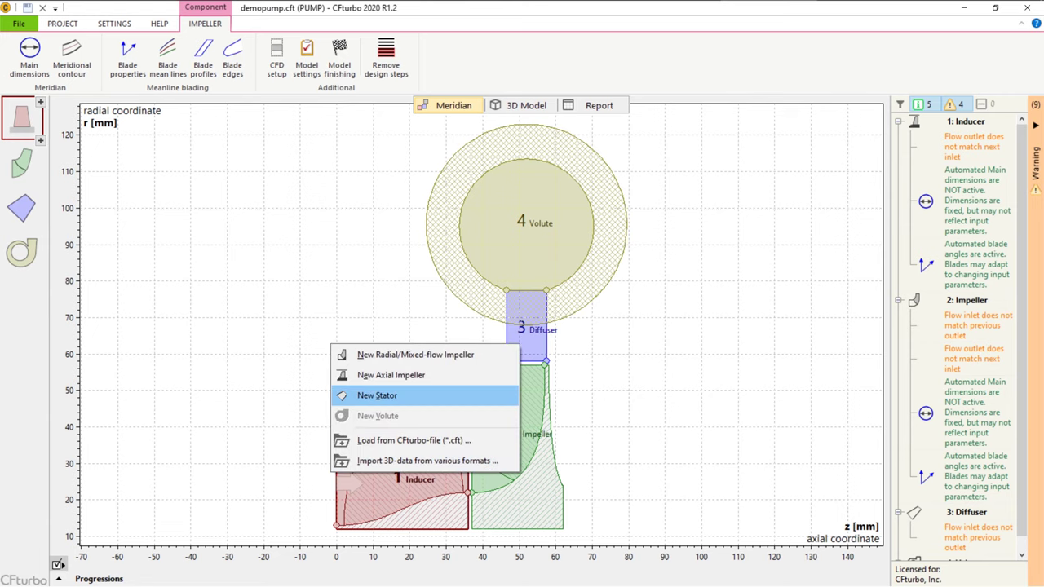
key(Return)
key(Return)
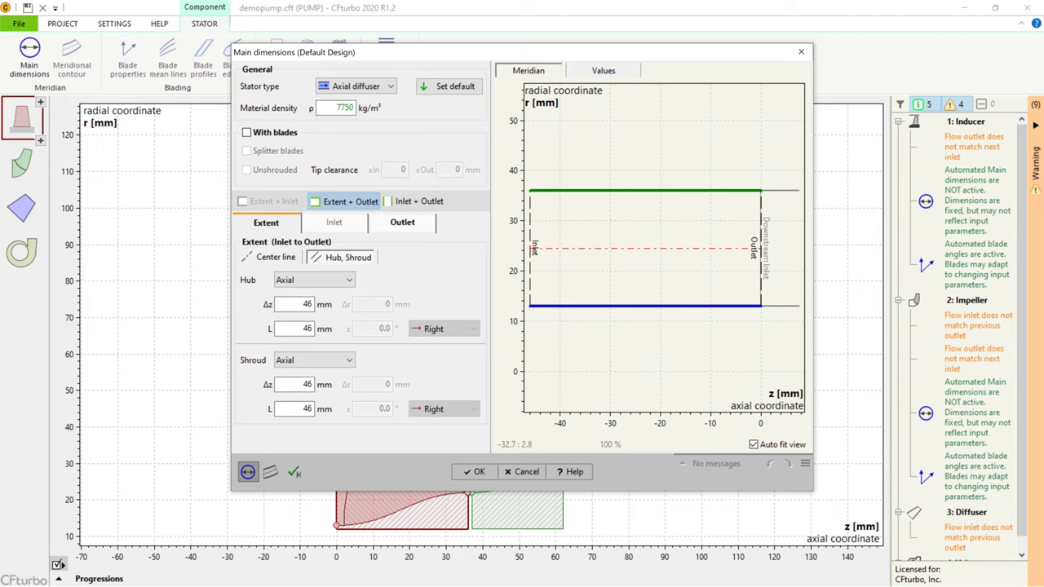
Set the axial extent of the new stator's hub and shroud to 100 mm each
double_click(305, 304)
text(100)
key(Tab)
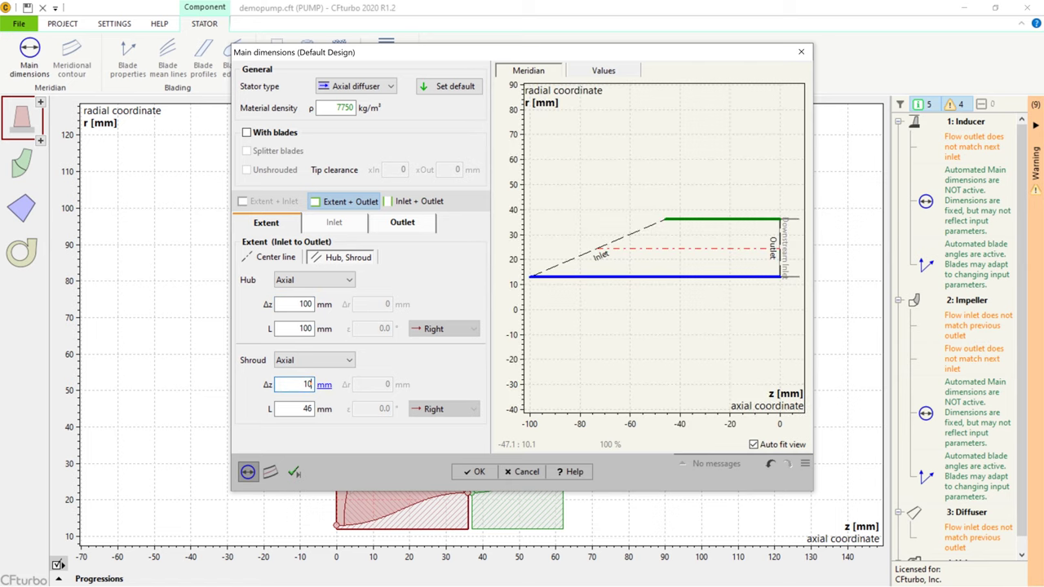
key(Tab)
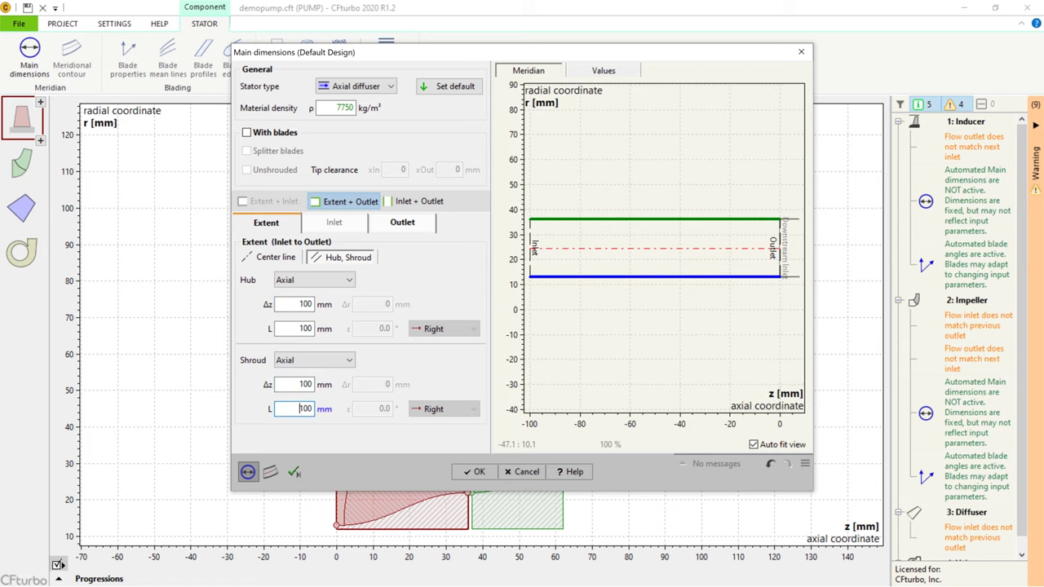
Define the stator by inlet and outlet, set the inlet hub radius to 0 mm and complete its design automatically
click(417, 201)
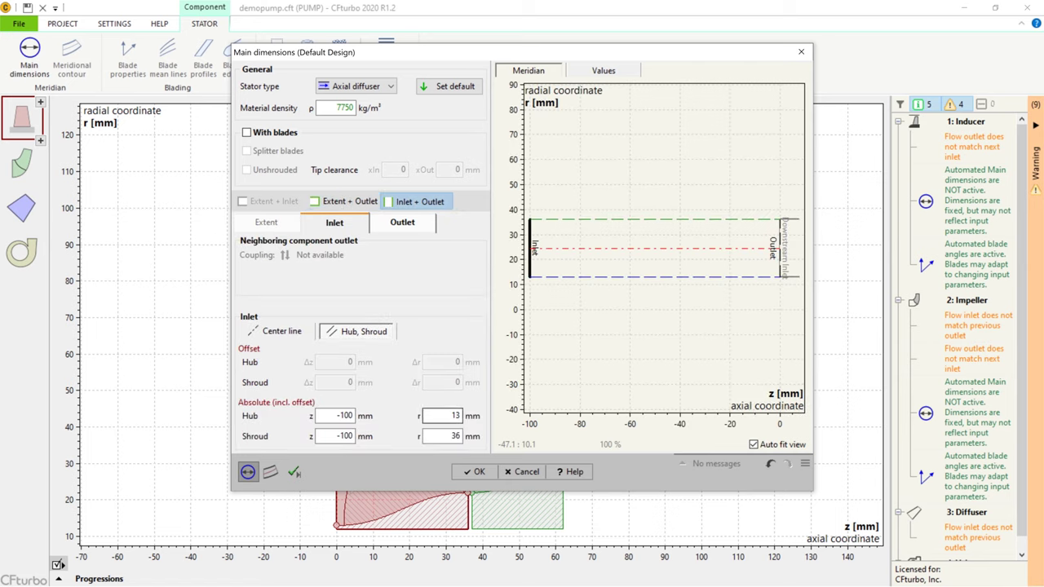
double_click(453, 416)
text(0)
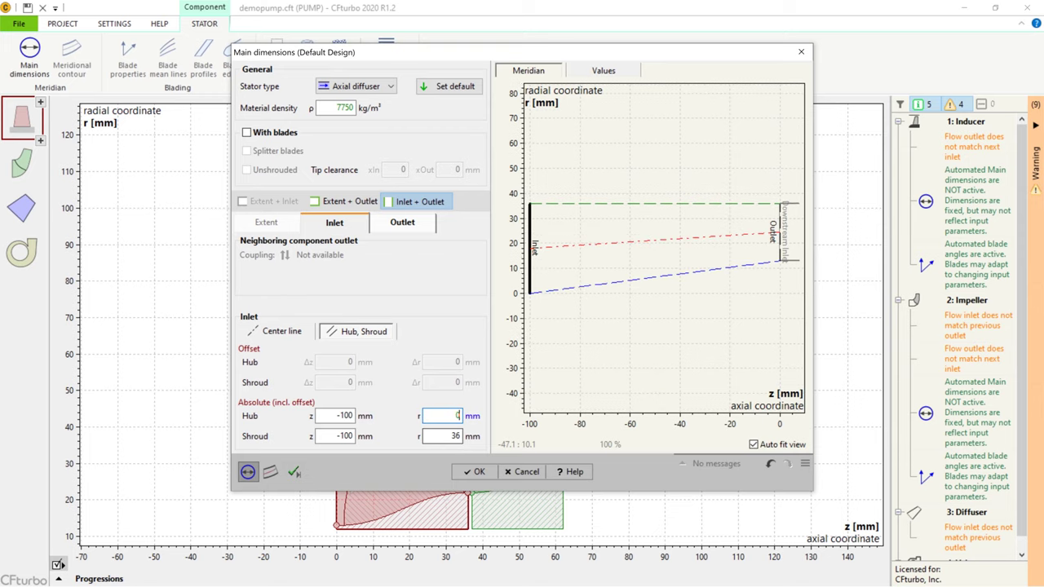
click(294, 472)
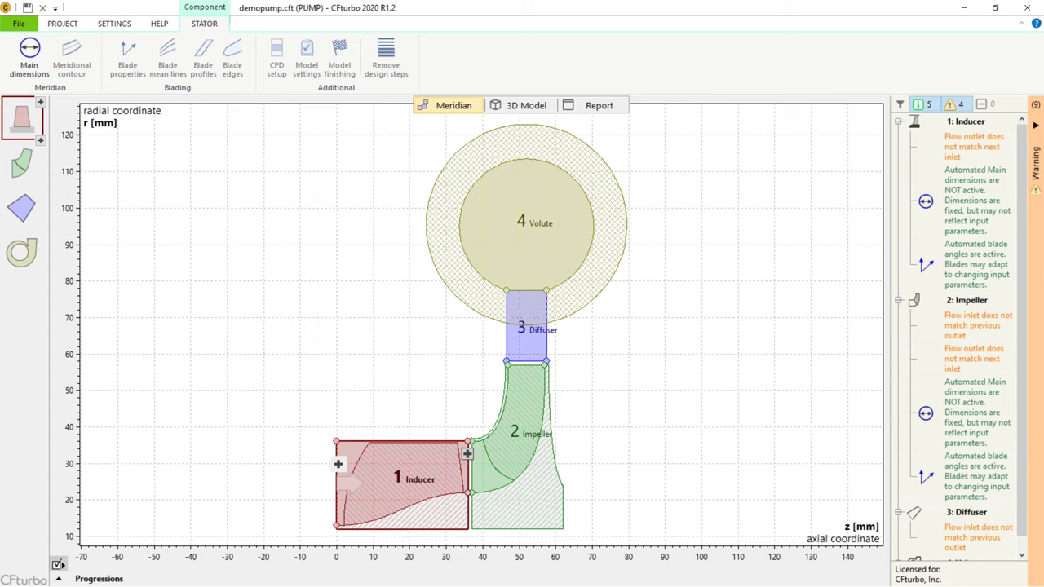
Add an outlet curve to the inlet stator's hub contour and move its junction point onto the axis at about z = -18 mm
click(337, 465)
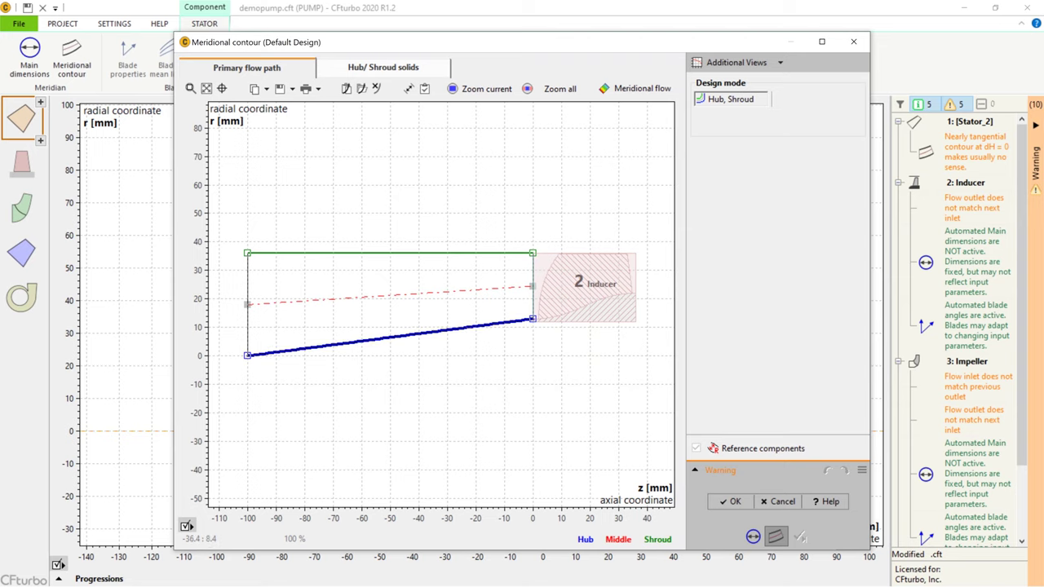
right_click(430, 331)
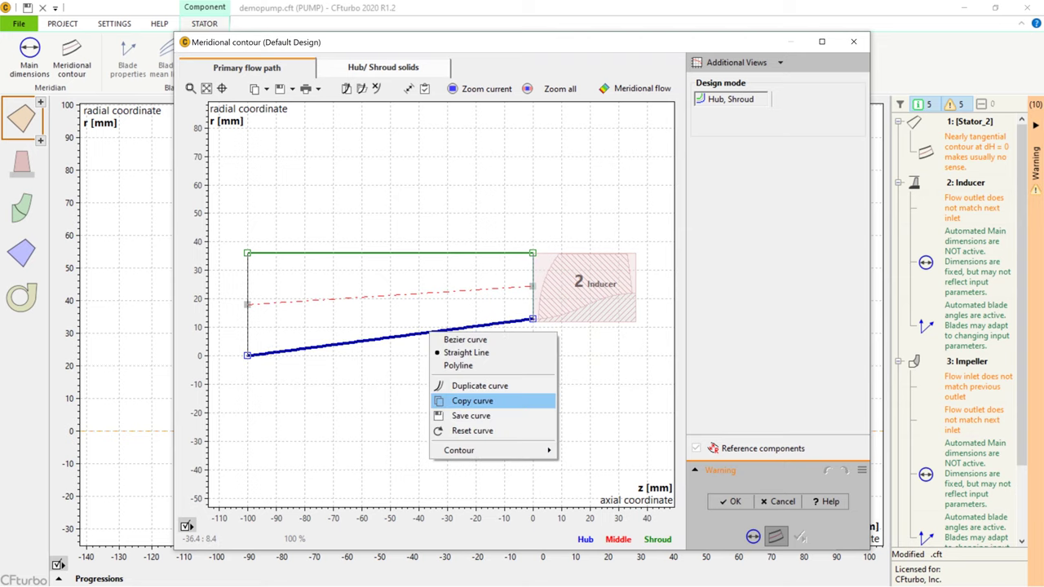
mouse_move(489, 450)
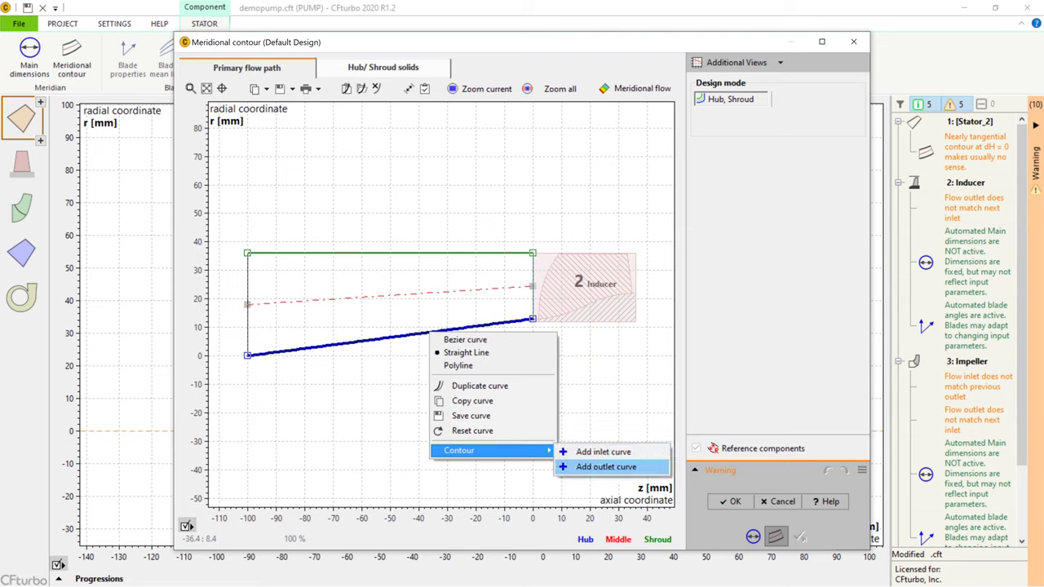
click(606, 466)
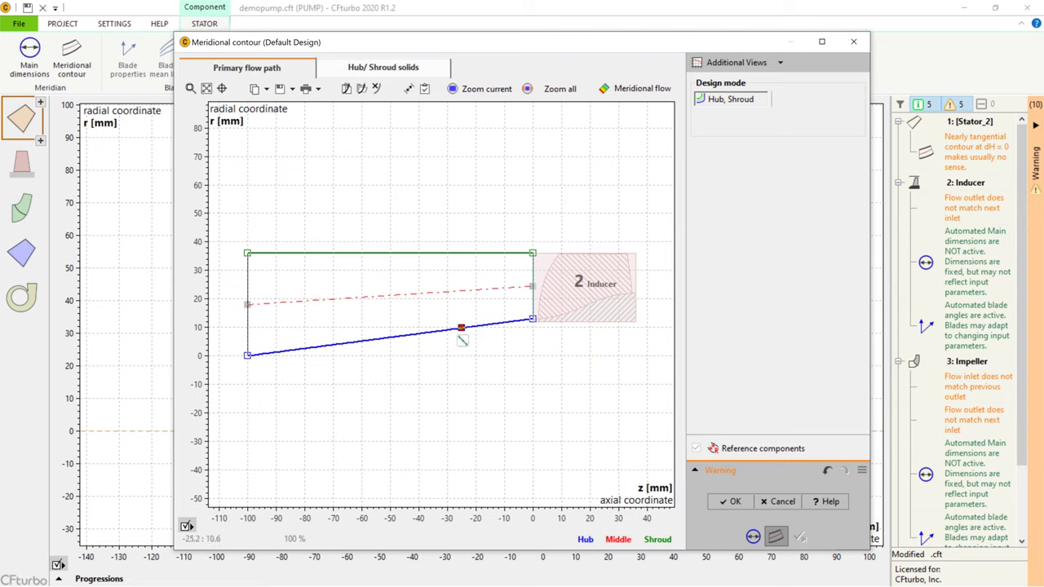
click(462, 328)
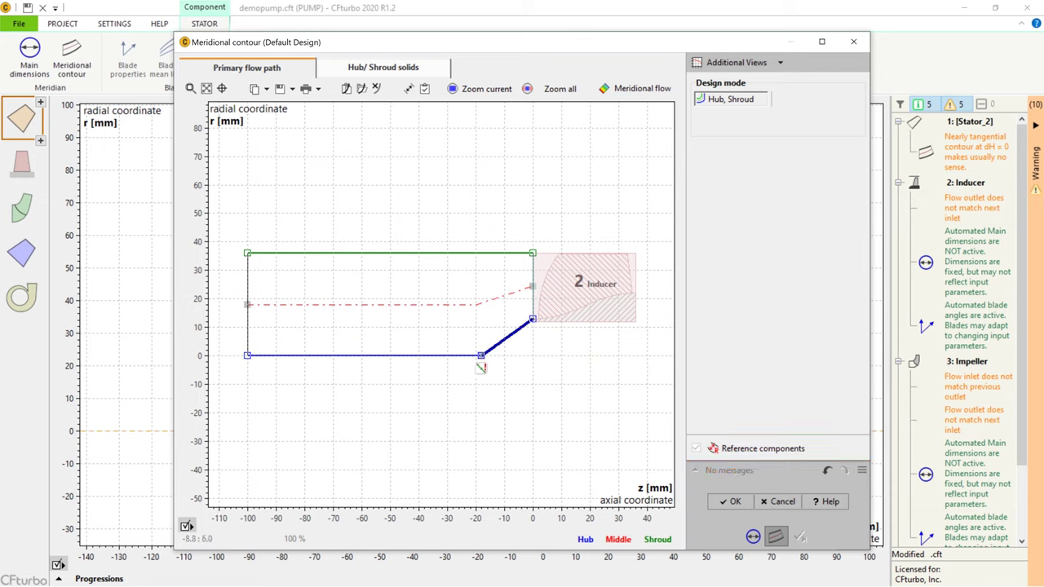
Convert the hub's outlet segment to a Bezier curve and shape it into a rounded nose ahead of the inducer
right_click(507, 337)
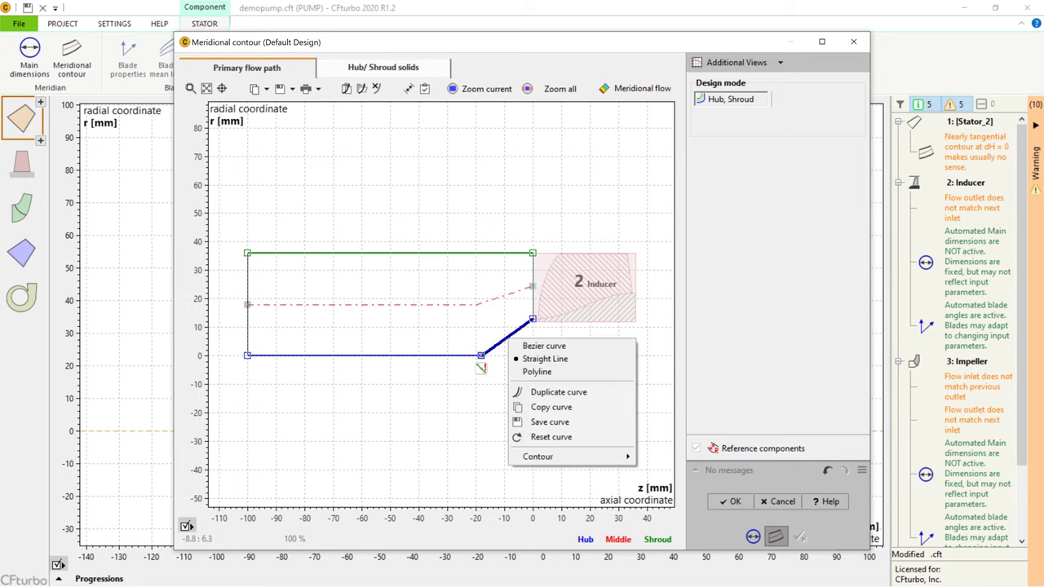
click(530, 346)
drag(498, 344, 485, 325)
scroll(487, 327, up, 6)
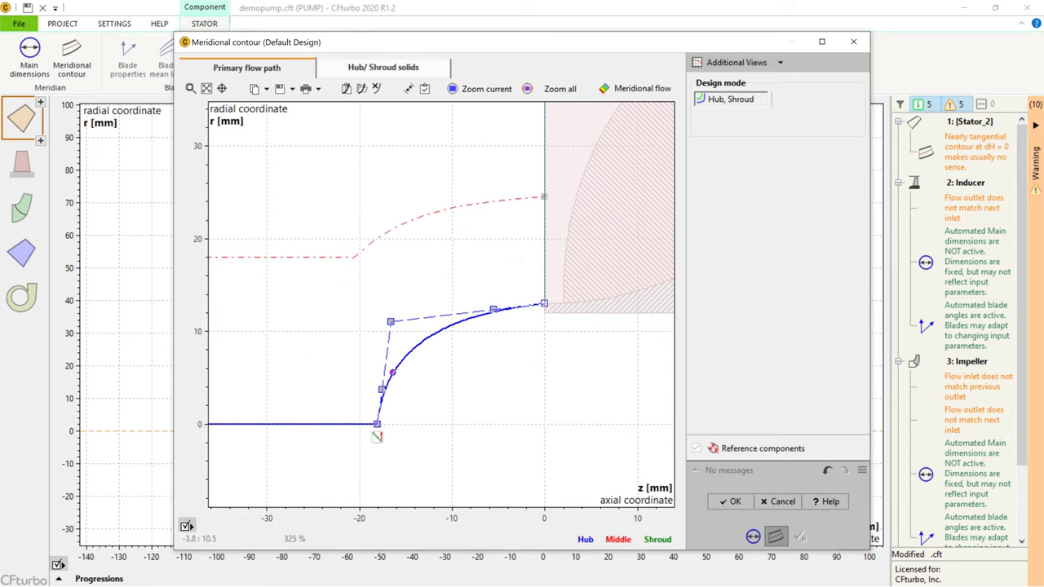
Set the angle of the hub nose curve's end tangent at the inducer to 0° and accept the meridional contour
scroll(505, 317, up, 1)
right_click(383, 316)
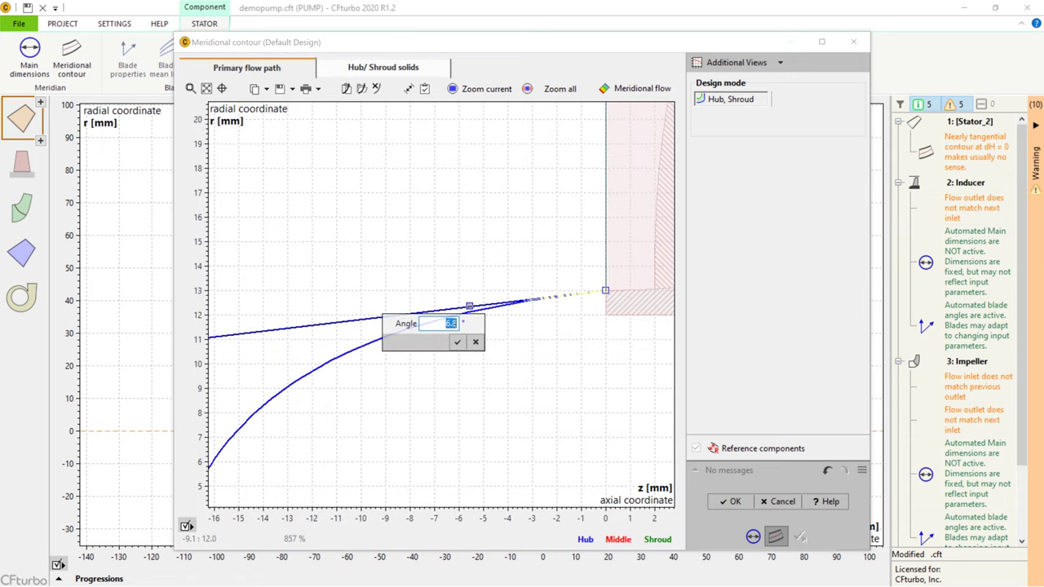
click(447, 324)
text(0)
key(Return)
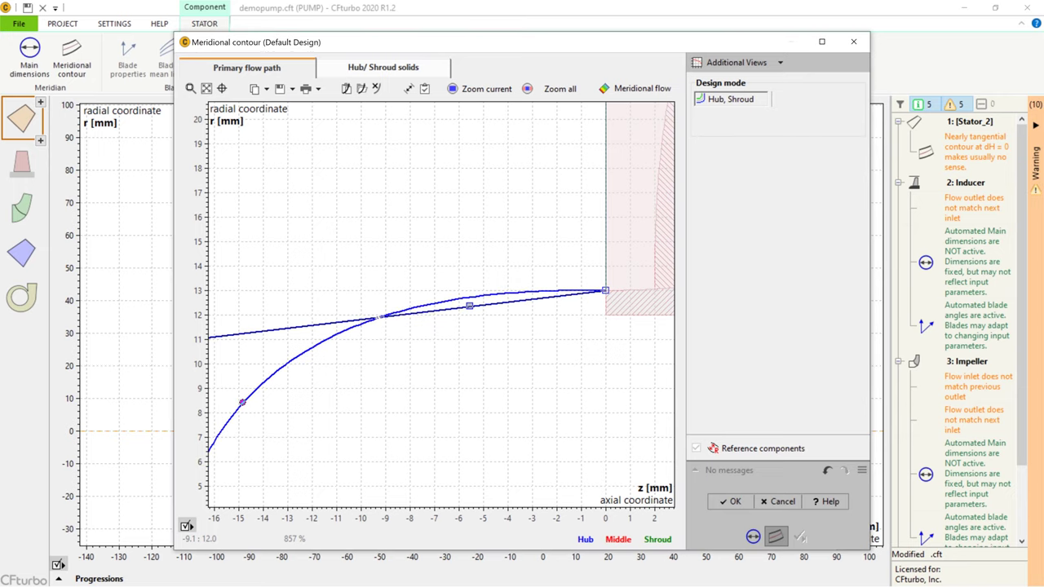
scroll(500, 342, down, 4)
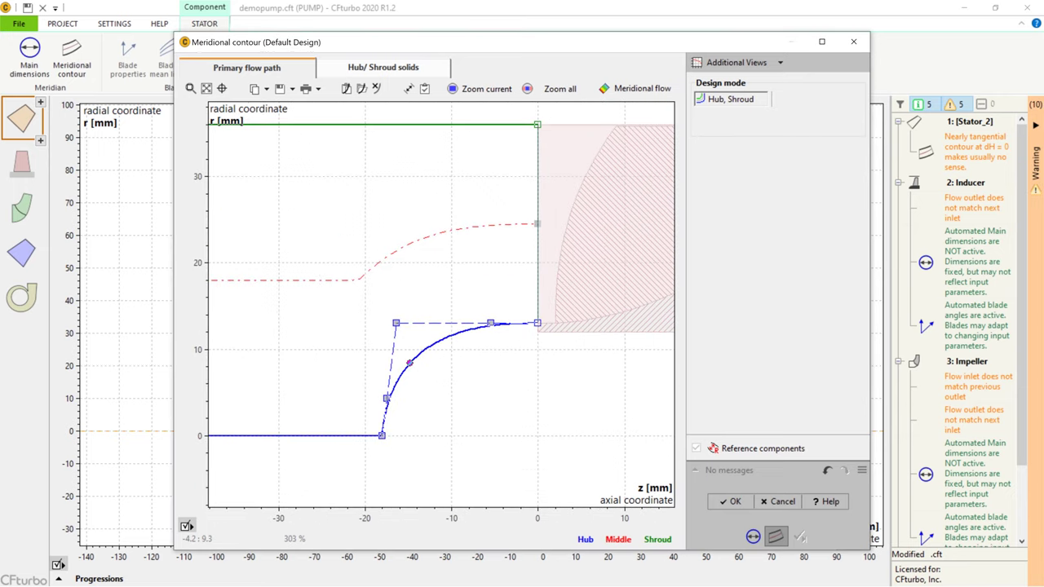
click(730, 502)
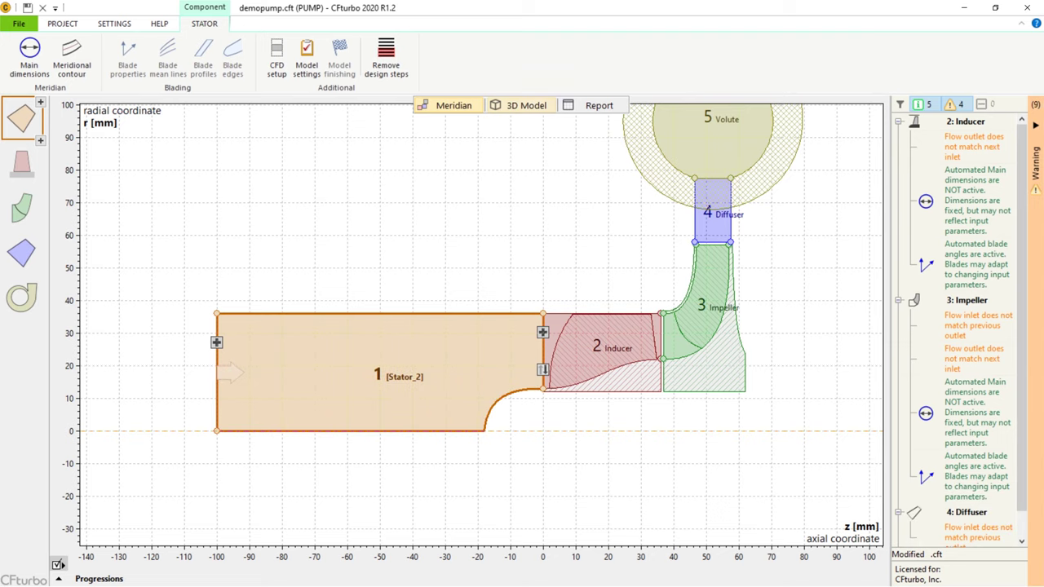
Examine the hub nose and inlet section in the 3D model, highlighting the impeller, inducer and new stator in turn
click(522, 106)
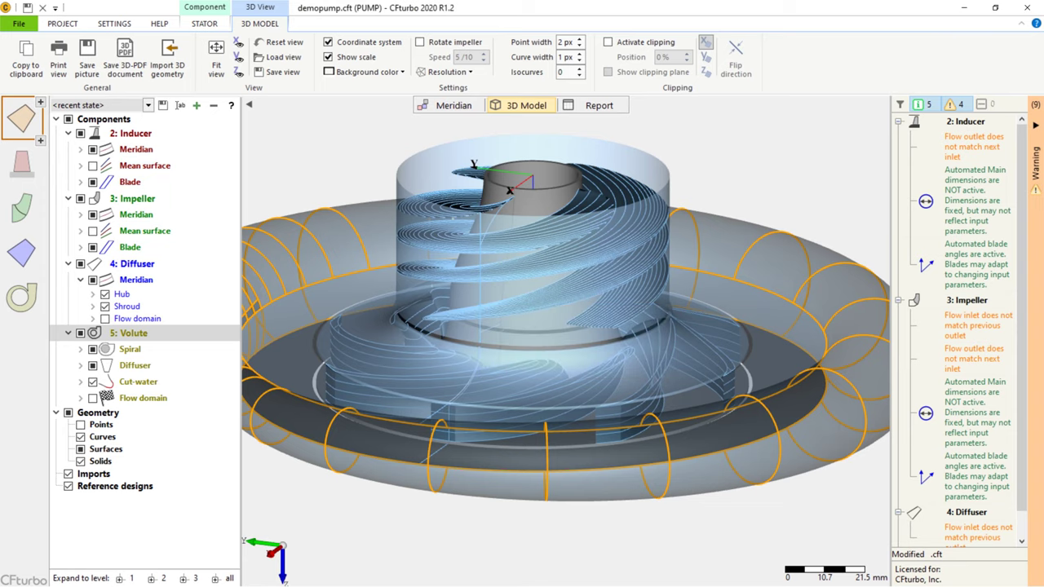
scroll(539, 397, down, 3)
drag(539, 397, 540, 371)
scroll(540, 371, up, 3)
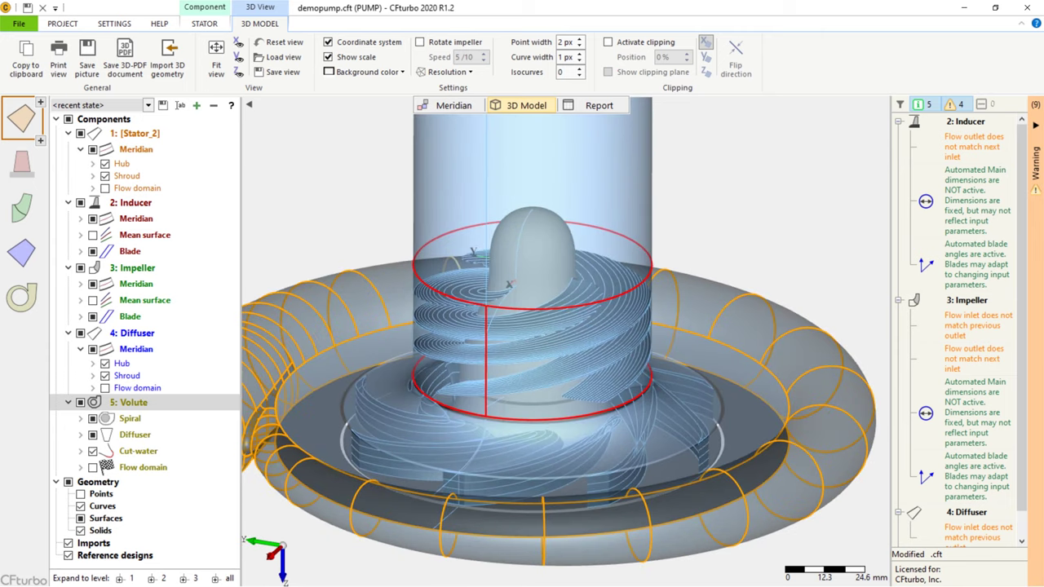
middle_drag(540, 371, 567, 325)
scroll(544, 302, up, 1)
drag(567, 326, 564, 324)
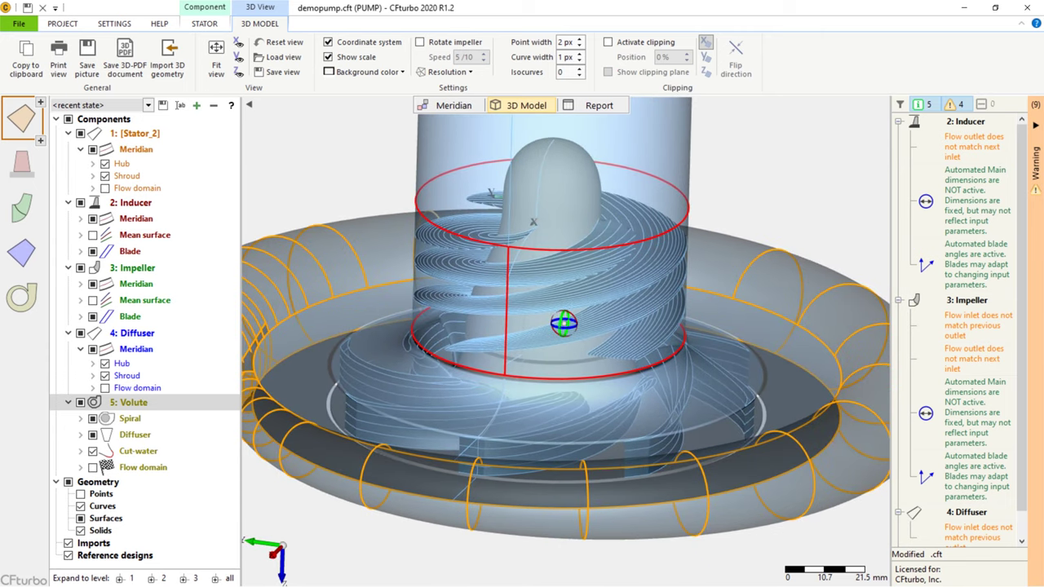
click(132, 267)
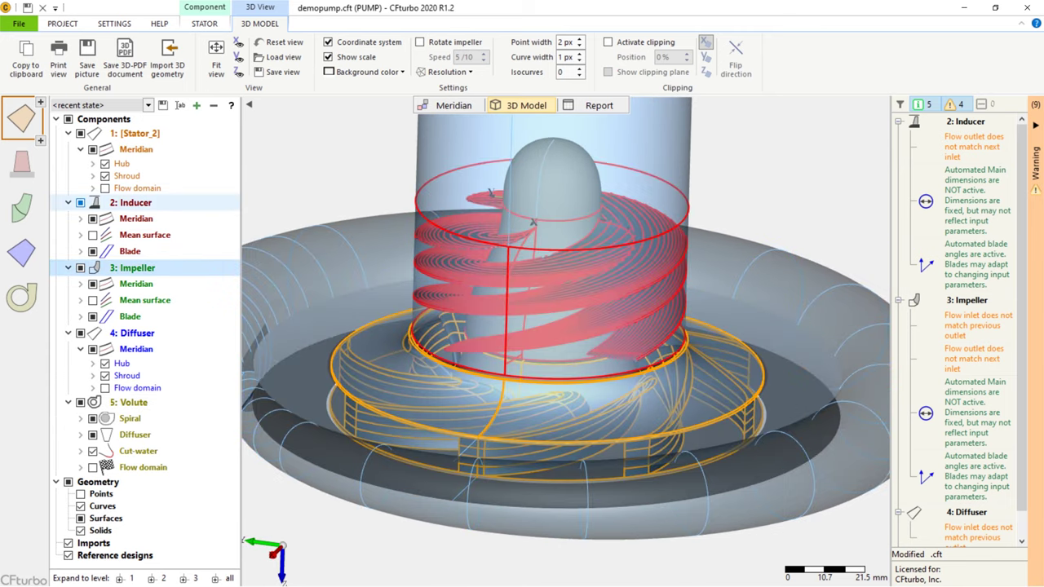
click(132, 201)
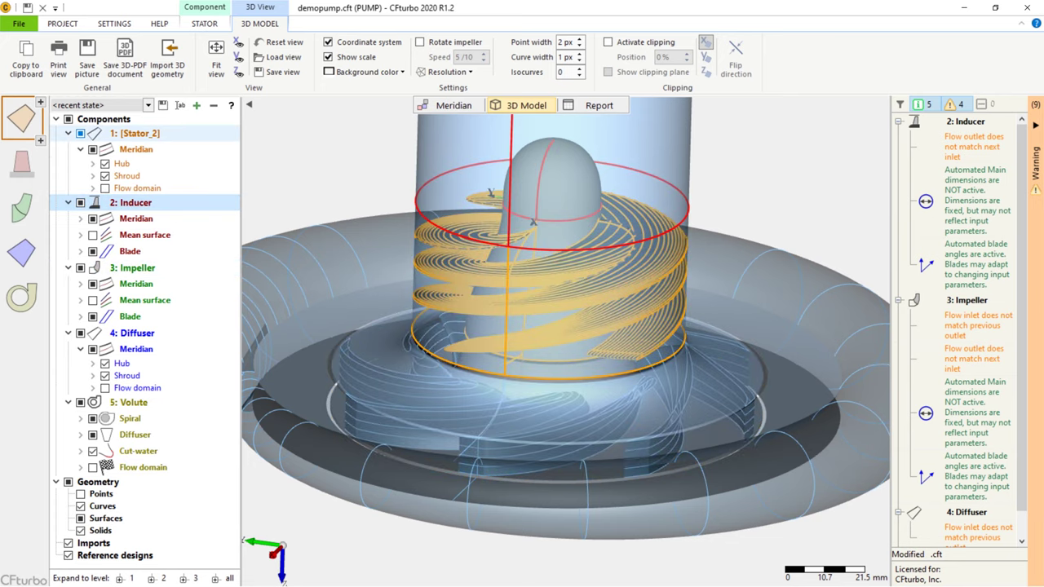
click(135, 133)
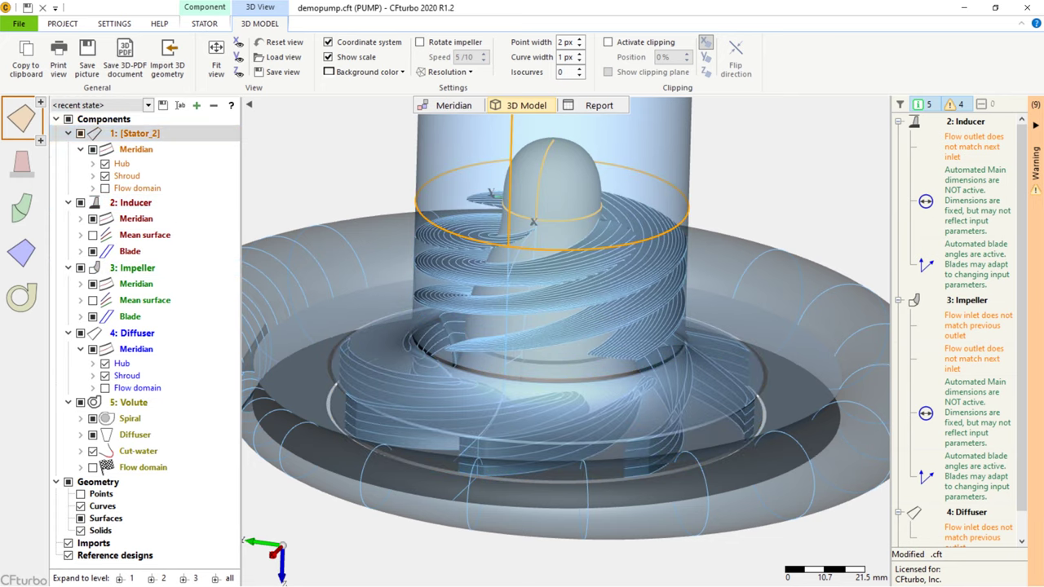
Rename the inlet stator component to PipeIn
right_click(18, 114)
click(73, 134)
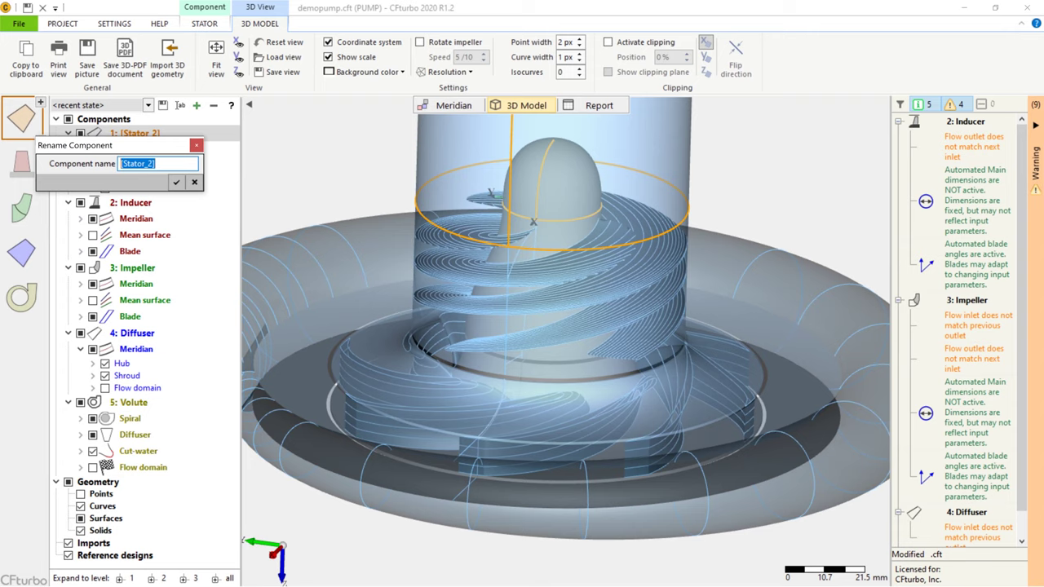
text(PipeIn)
key(Return)
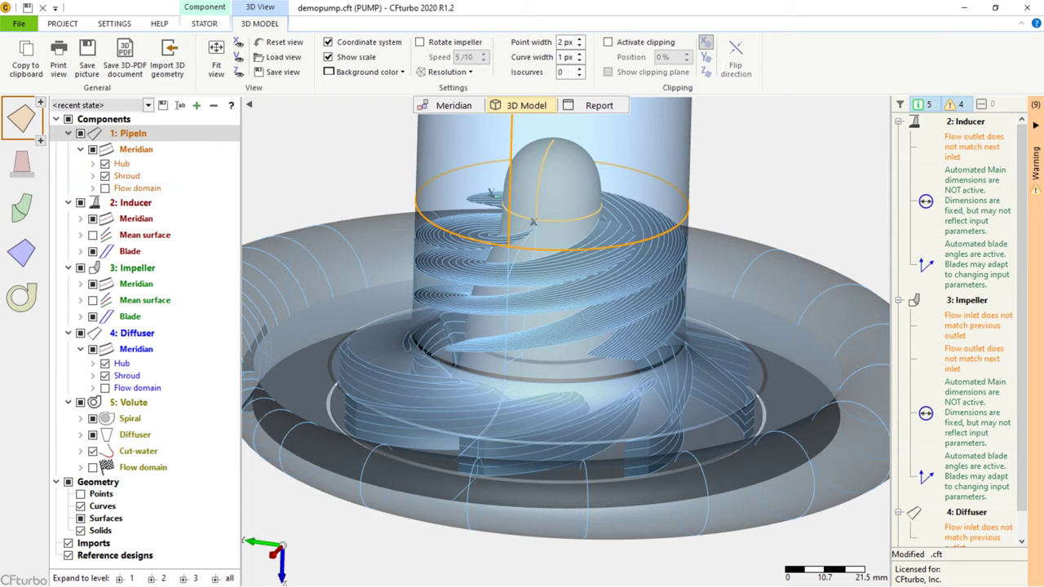
Return to the meridional view and add a new stator between the inducer outlet and the impeller
click(454, 106)
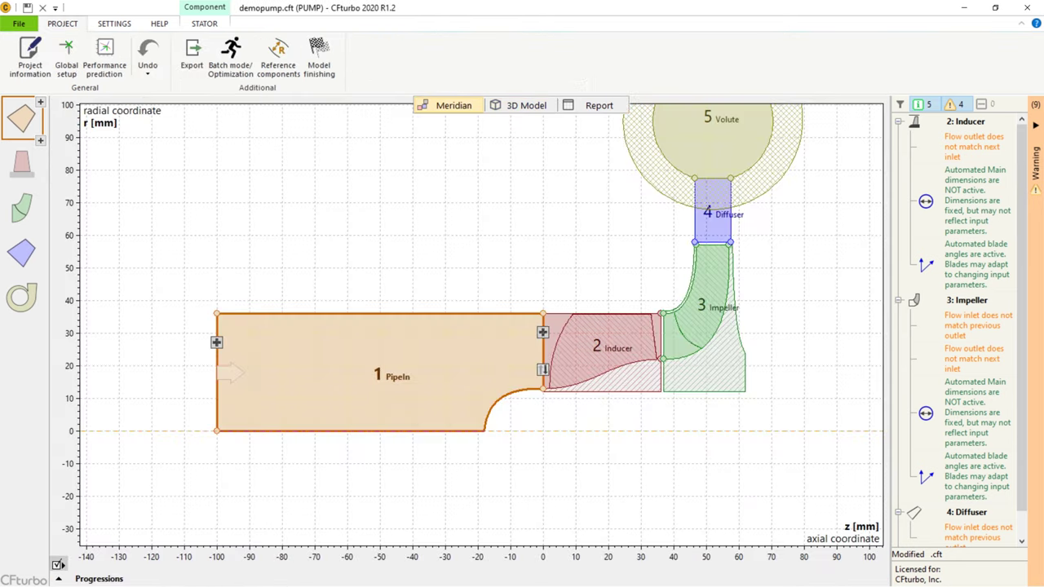
scroll(822, 377, up, 12)
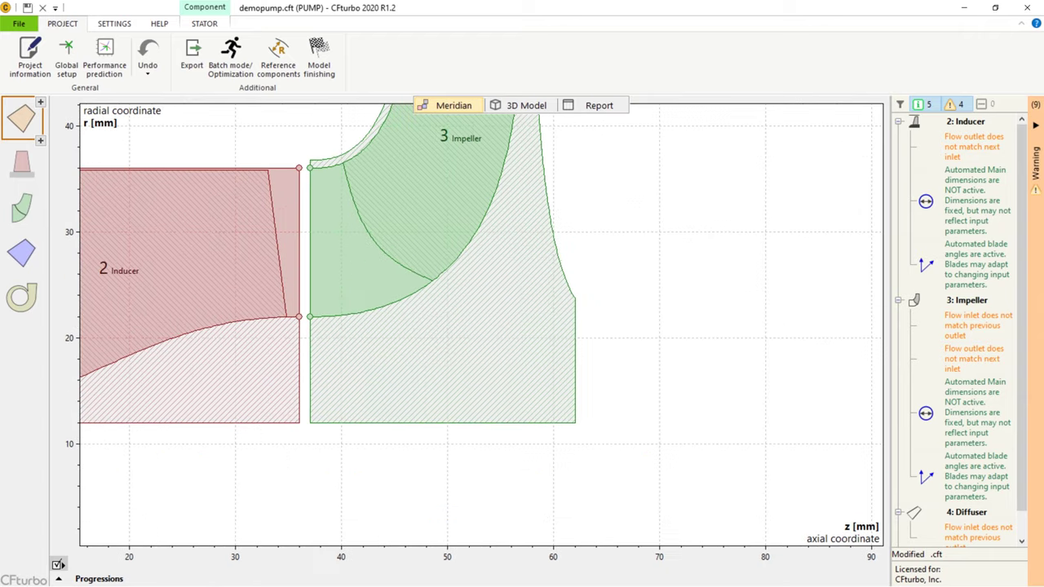
middle_drag(823, 377, 870, 486)
scroll(761, 389, down, 3)
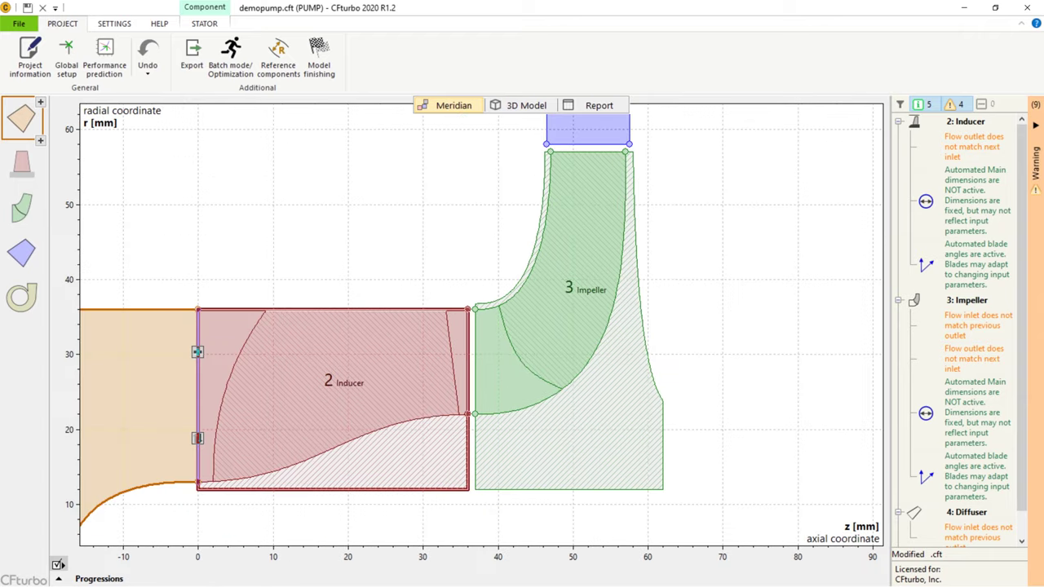
click(360, 415)
click(469, 337)
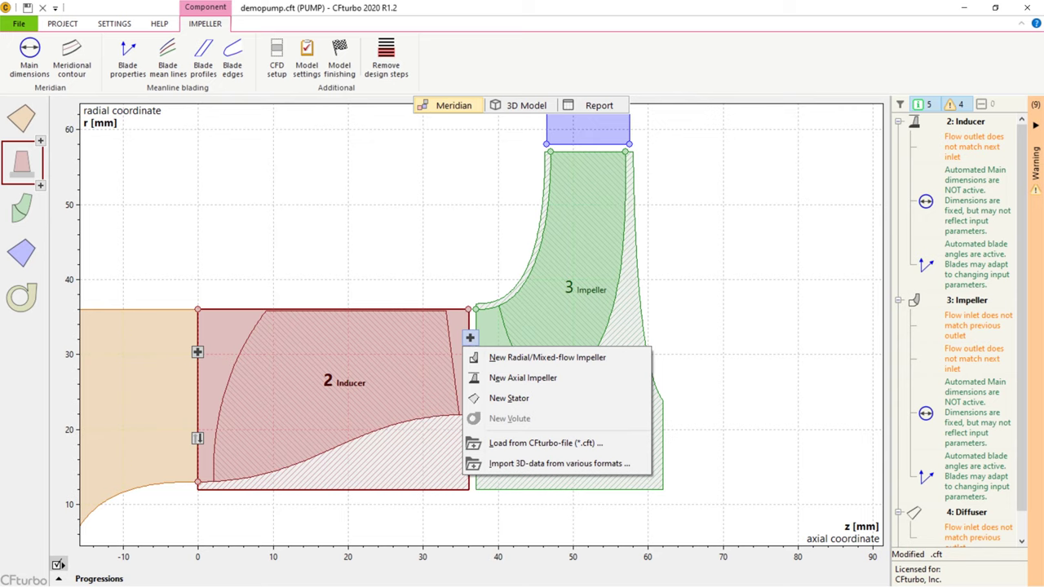
click(509, 398)
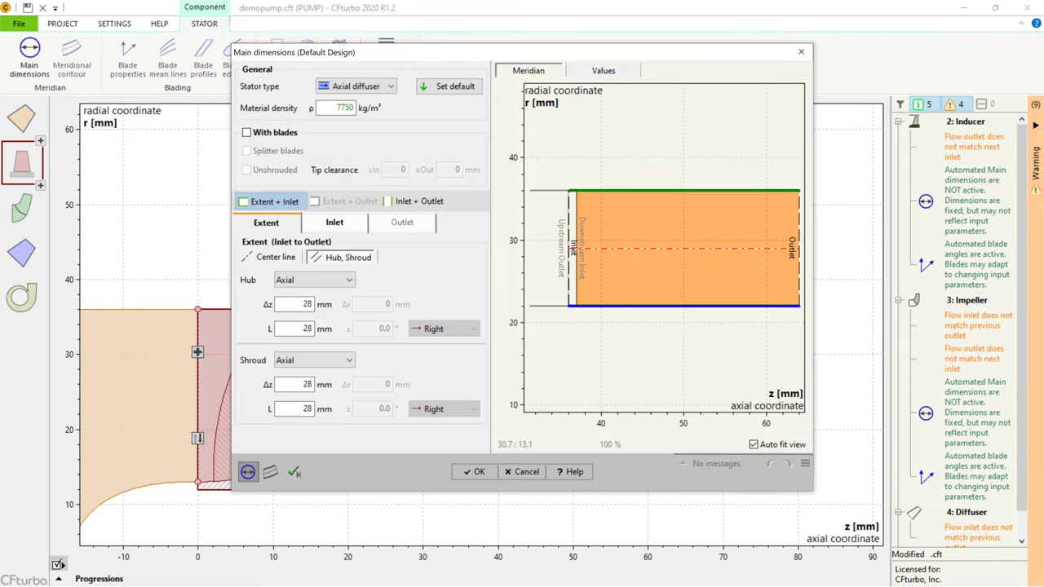
Set the axial extent of the new stator's hub and shroud to 0.5 mm each and confirm its main dimensions
double_click(305, 305)
text(0.5)
key(Tab)
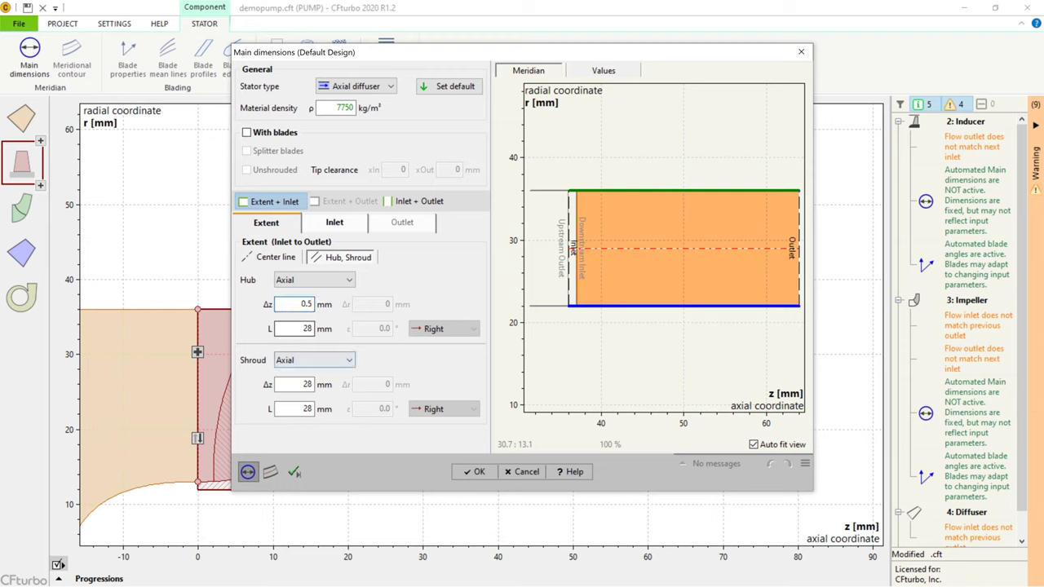
text(0.5)
key(Tab)
text(0)
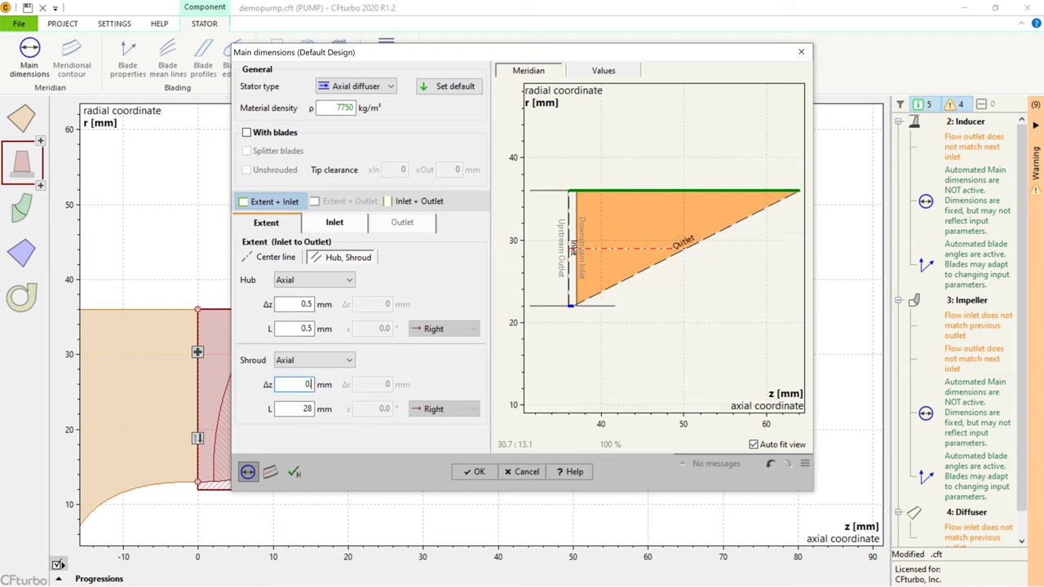
text(.5)
key(Tab)
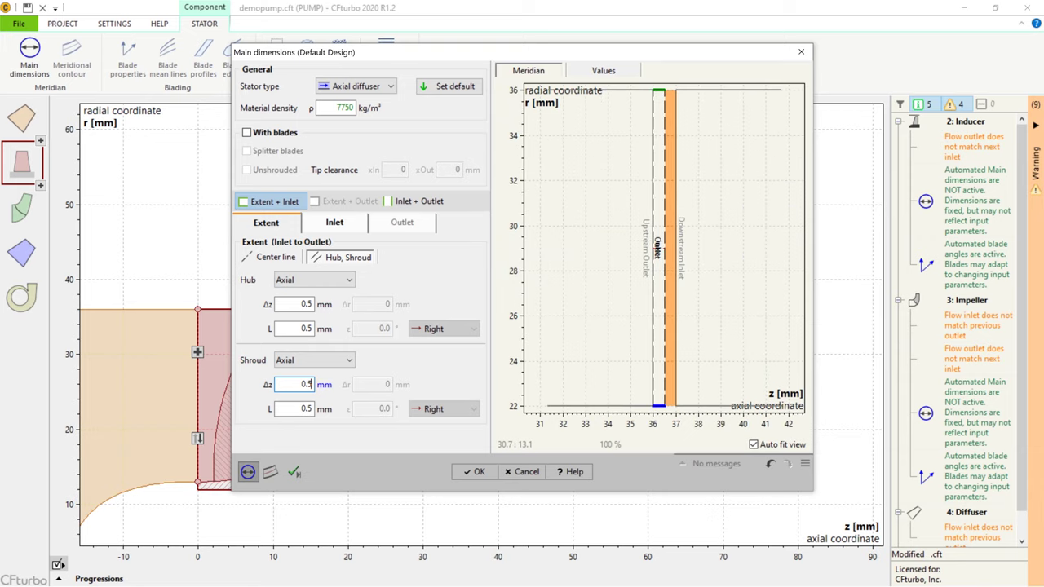
key(Return)
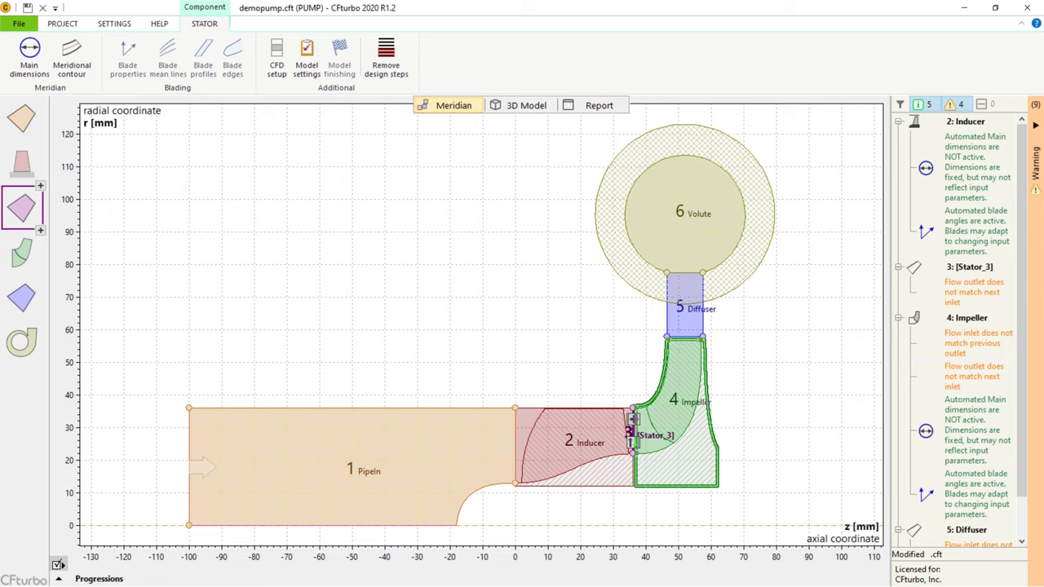
Open the impeller's meridional contour and inspect its hub and shroud solids
click(682, 395)
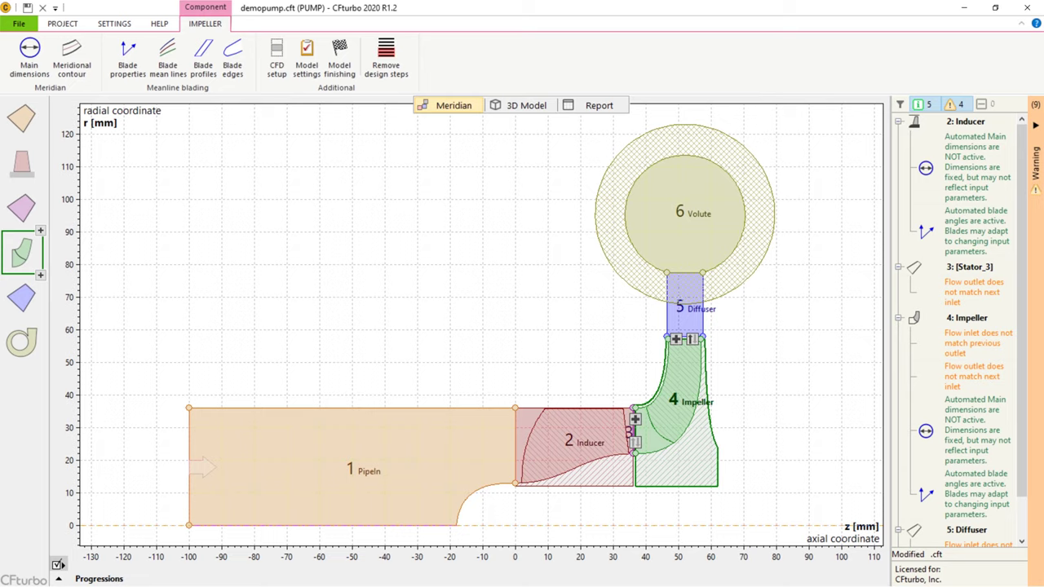
click(72, 59)
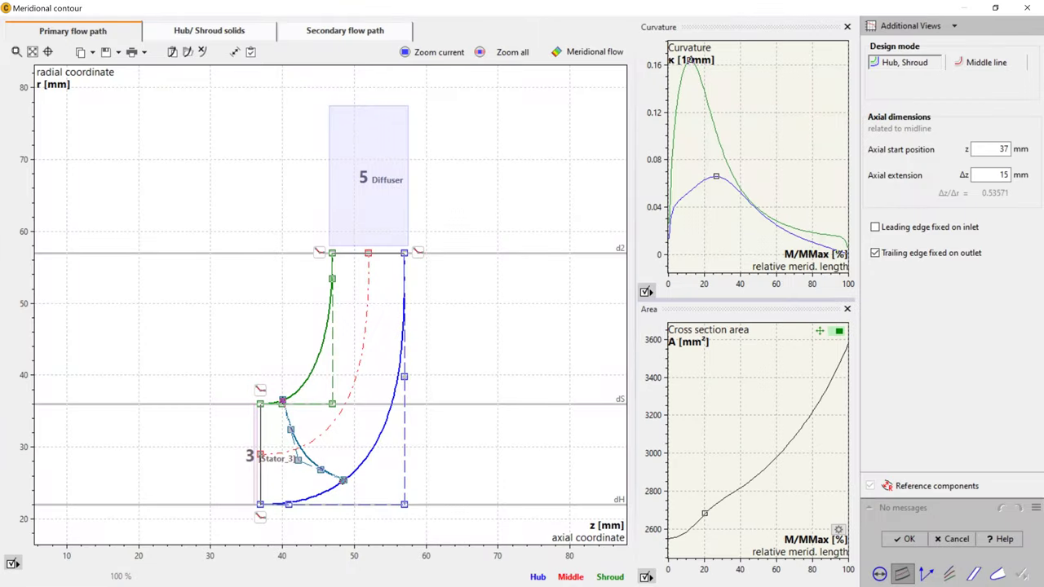
click(208, 30)
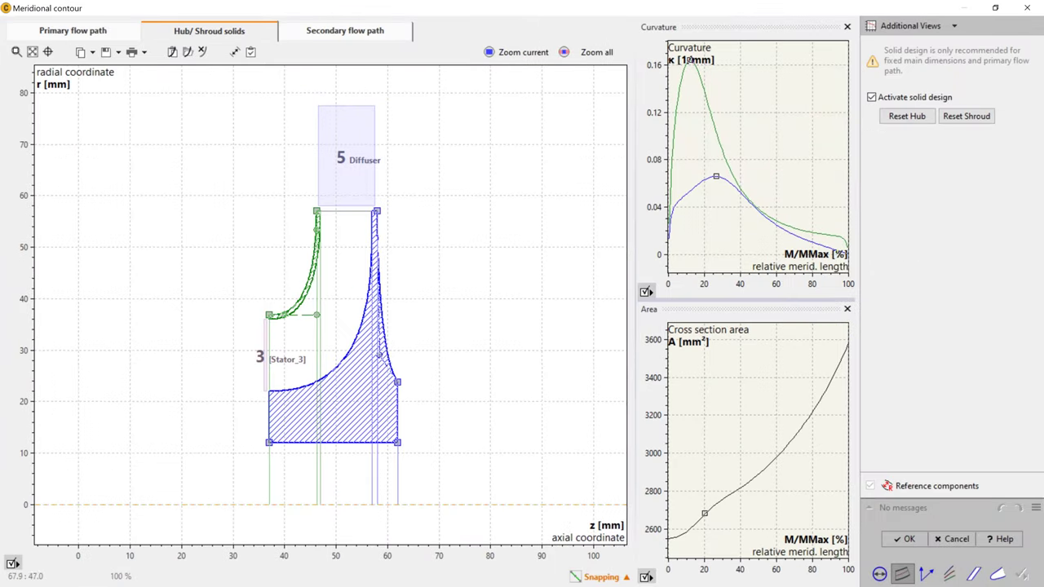
scroll(428, 263, up, 3)
scroll(426, 262, up, 2)
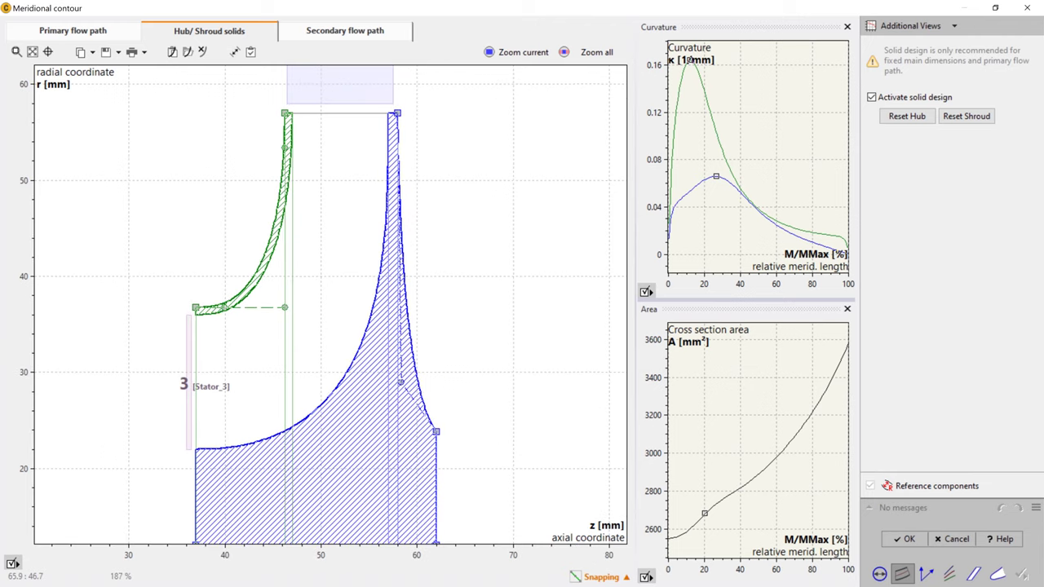
Activate the secondary flow path design for the impeller
click(345, 30)
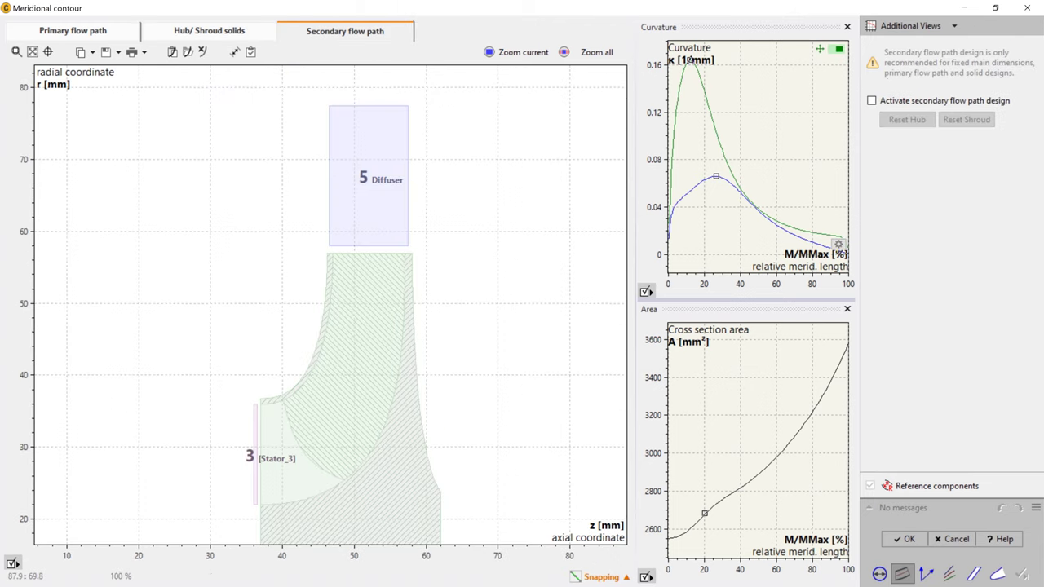
click(872, 101)
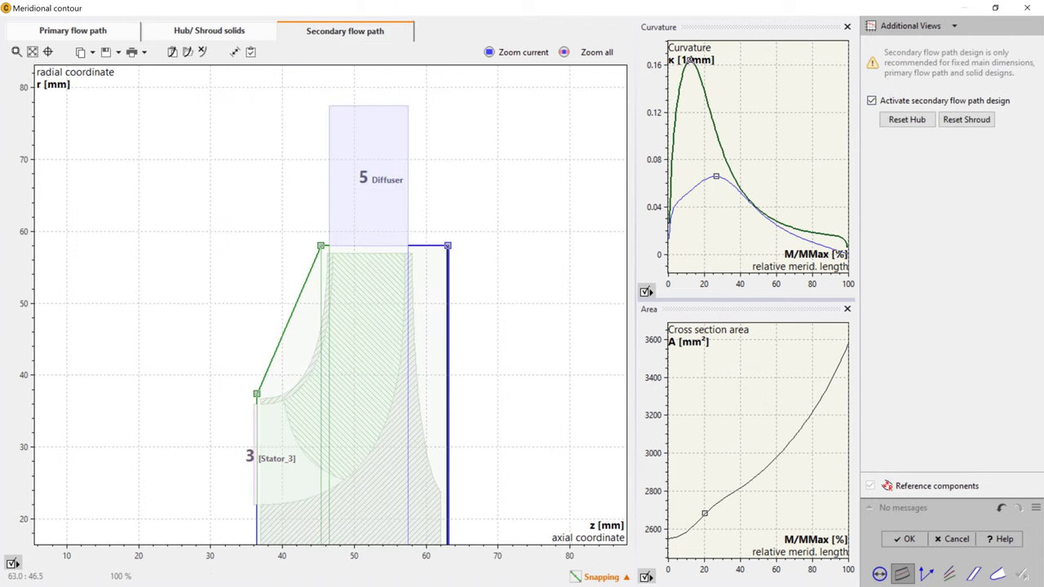
scroll(447, 371, up, 3)
mouse_move(447, 371)
middle_down()
mouse_move(459, 336)
mouse_move(454, 259)
middle_up()
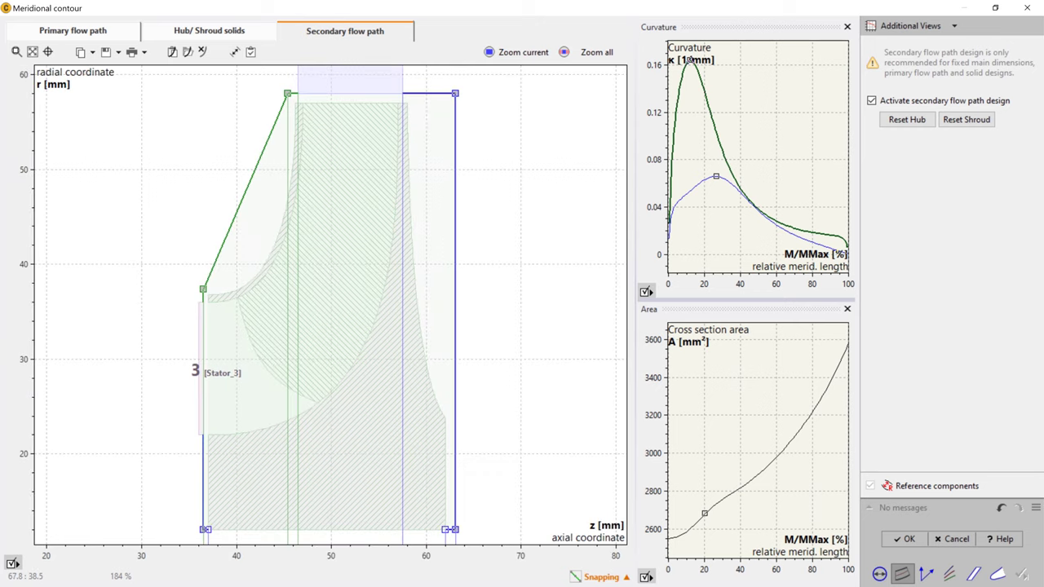
Split the slanted shroud-side casing line and align the new point vertically below its outer corner at a radius of about 52 mm
scroll(245, 130, up, 1)
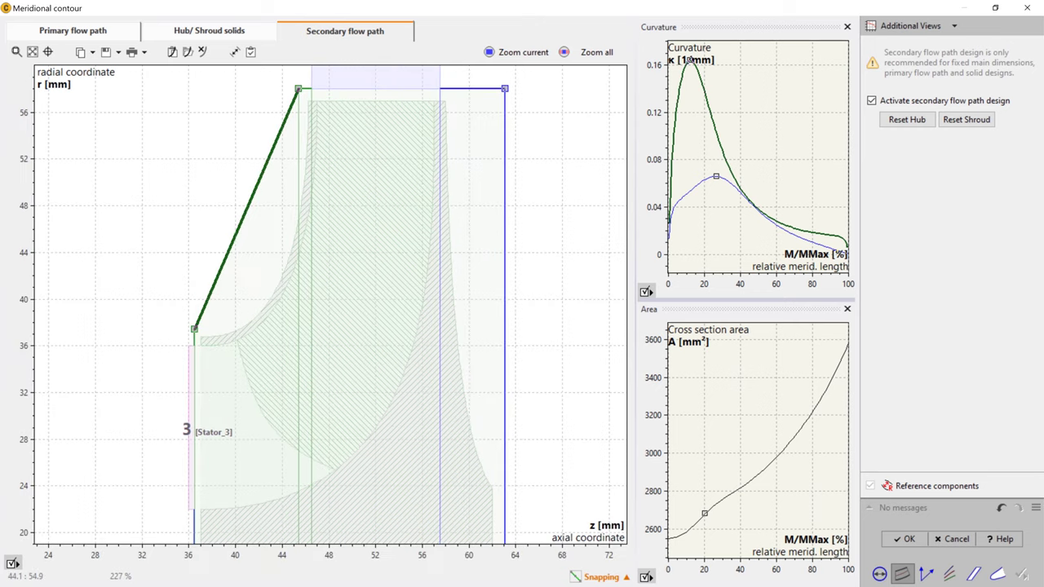
right_click(274, 144)
click(299, 236)
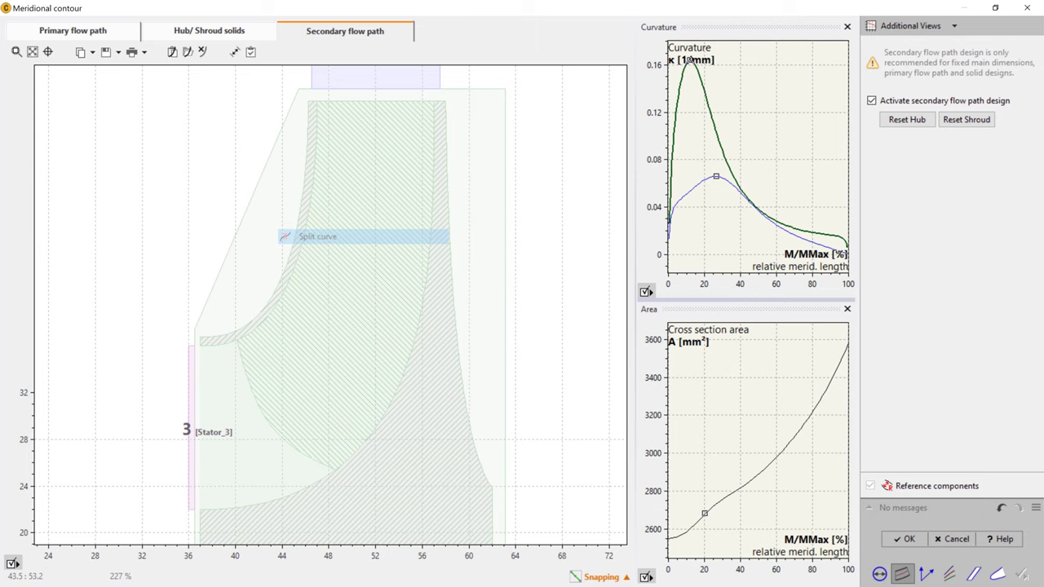
drag(274, 144, 299, 161)
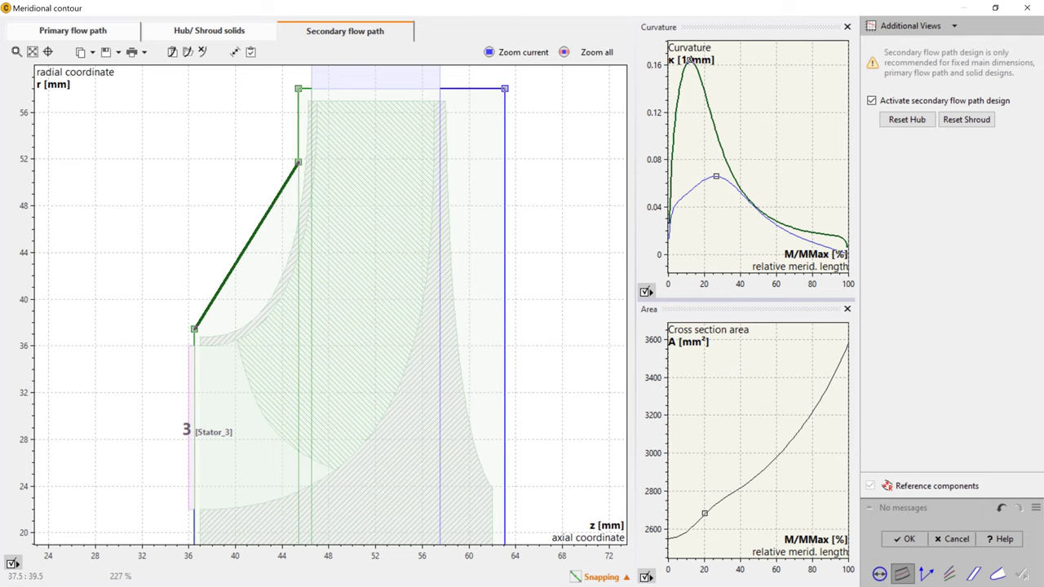
Split the remaining slanted shroud-side line near the inlet and place the new point at about z 38.9 mm, level with the inlet corner
right_click(208, 306)
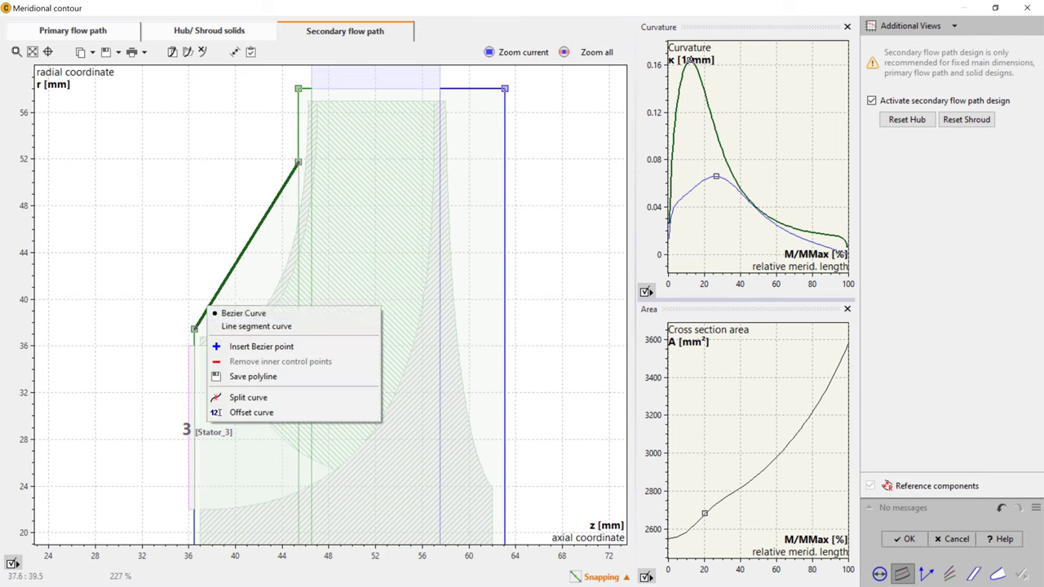
click(248, 397)
drag(208, 307, 222, 328)
scroll(232, 366, up, 6)
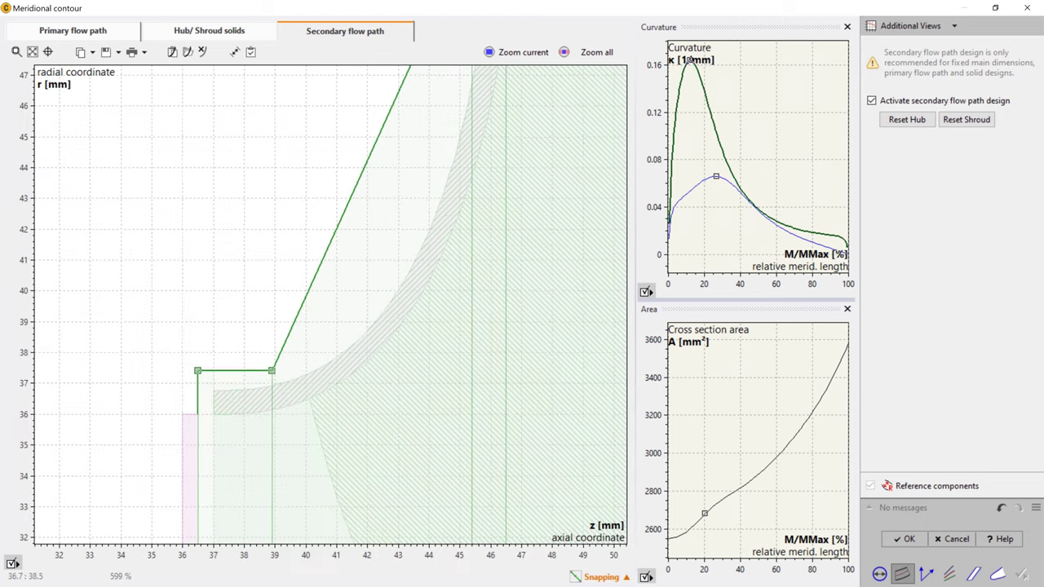
scroll(171, 197, up, 1)
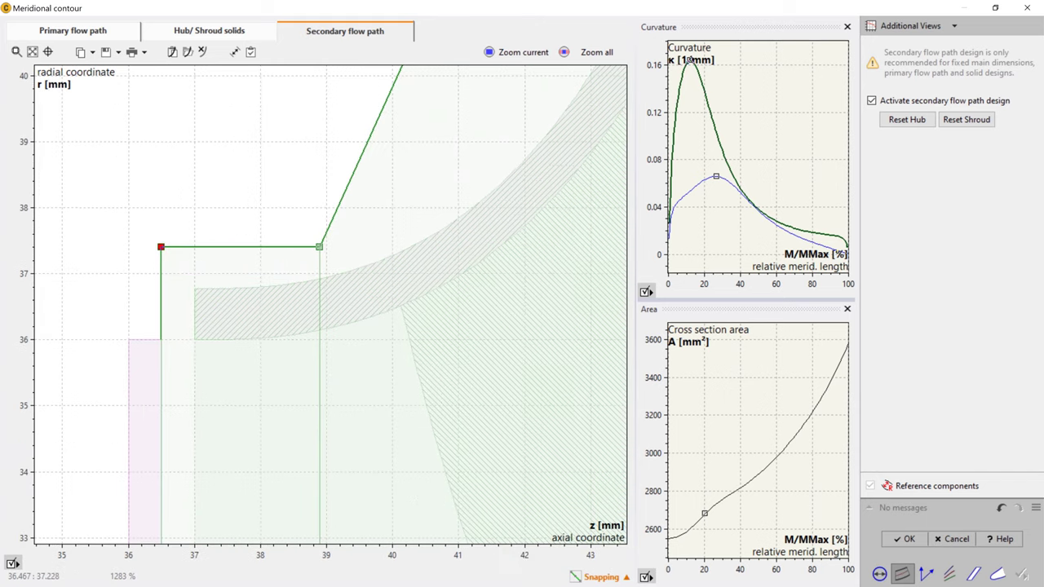
Split the hub-side casing line at a radius of about 52 mm and shift its two upper points inward to about z 60 mm
scroll(269, 184, down, 3)
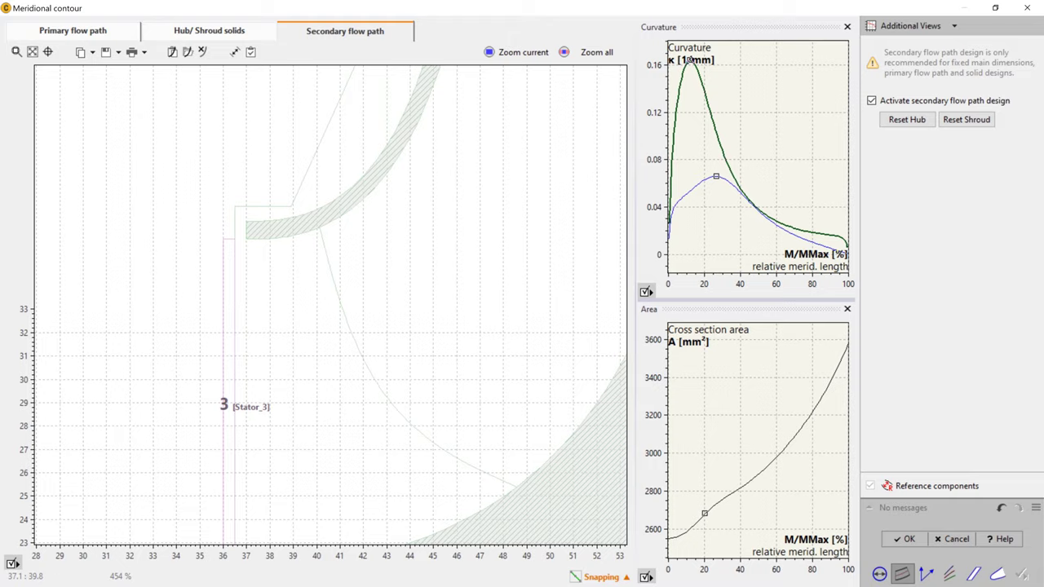
scroll(248, 151, down, 2)
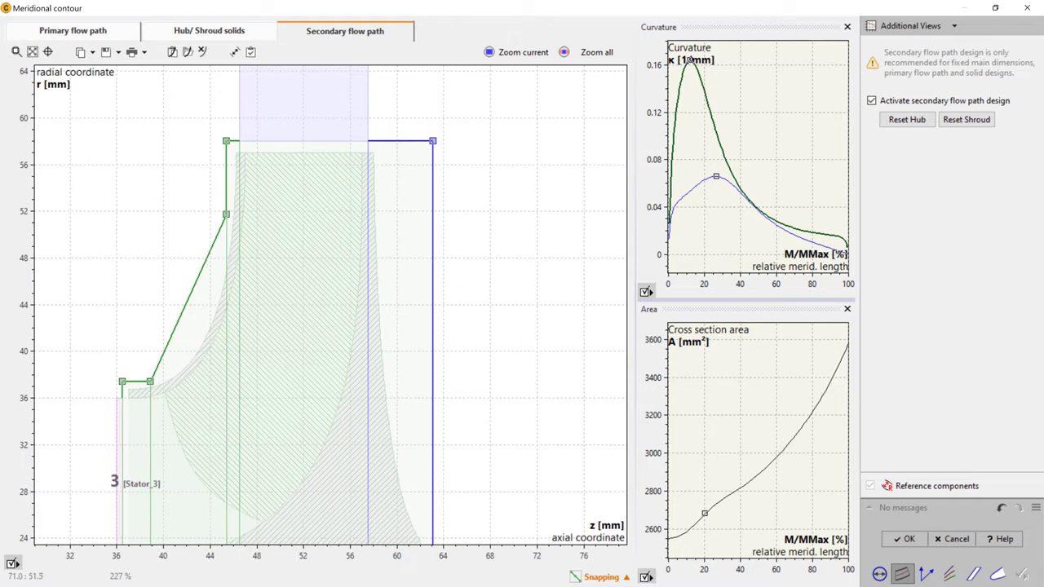
scroll(525, 217, down, 1)
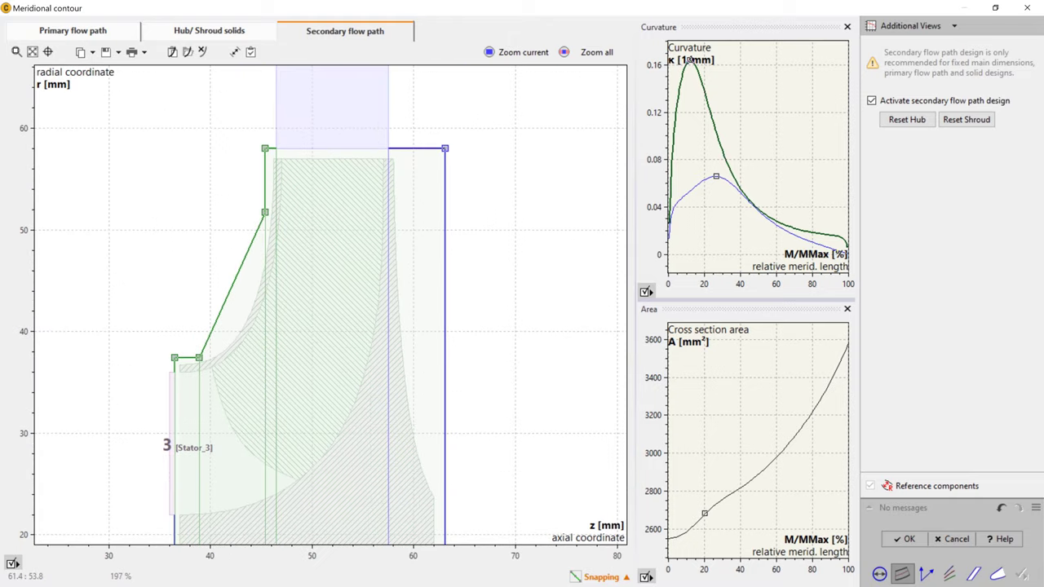
right_click(445, 211)
click(481, 304)
drag(445, 148, 414, 148)
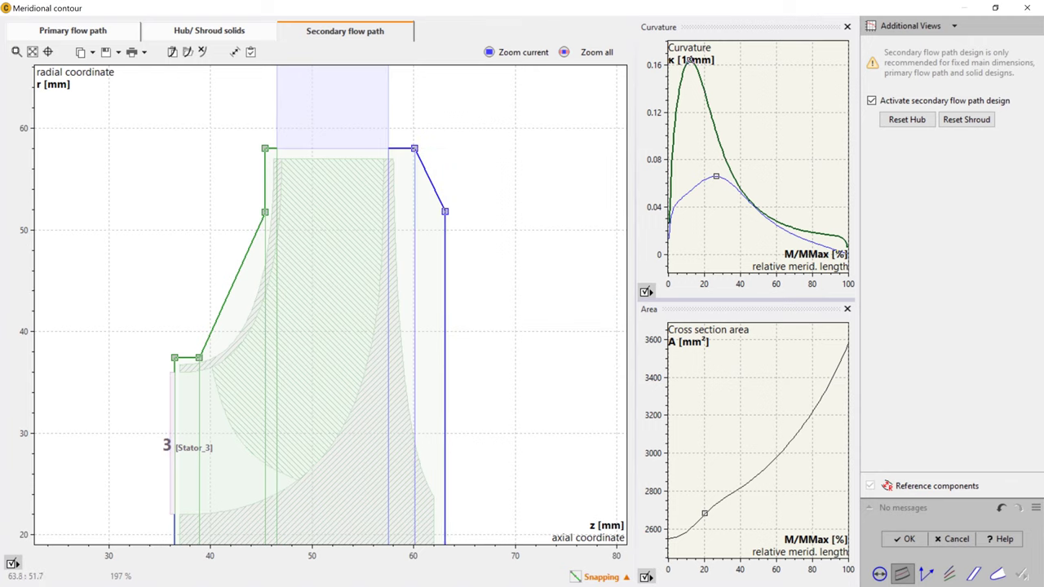
drag(445, 211, 414, 212)
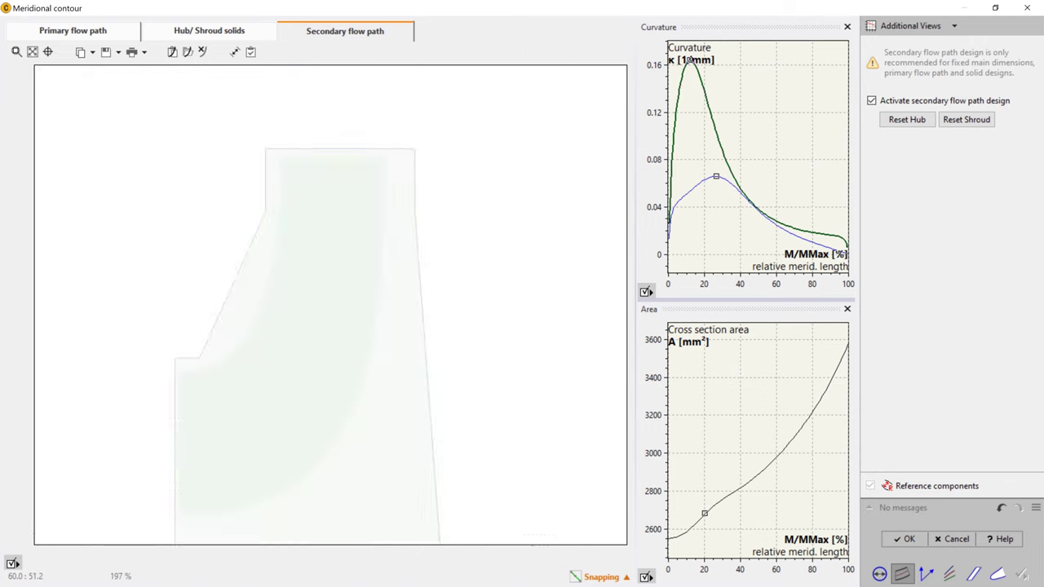
Split the lower hub-side line at a radius of about 37 mm, make it vertical at z 62 mm and end it at the hub solid's rear corner
scroll(502, 387, down, 6)
scroll(489, 460, up, 4)
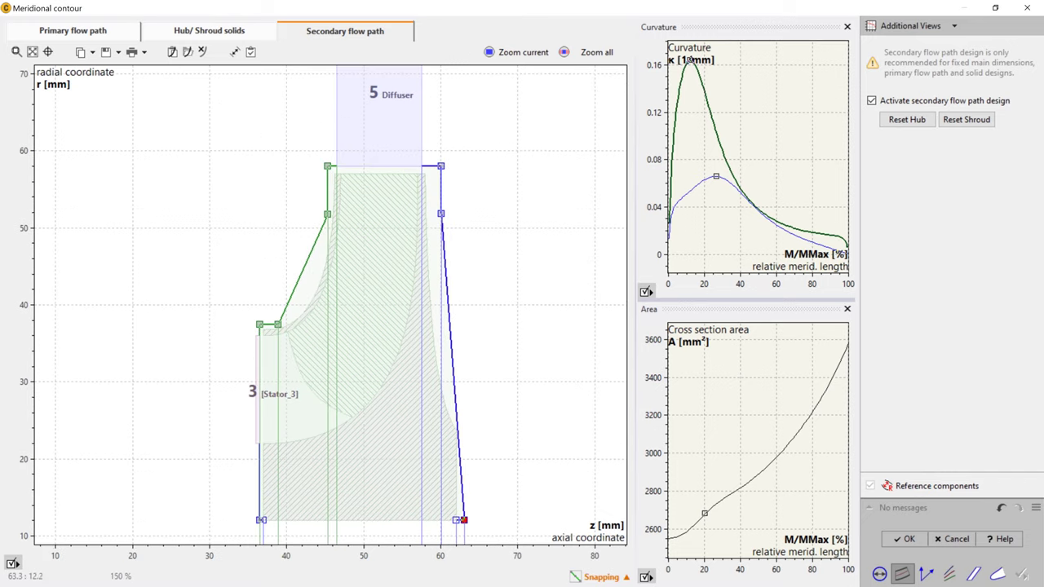
drag(463, 520, 456, 328)
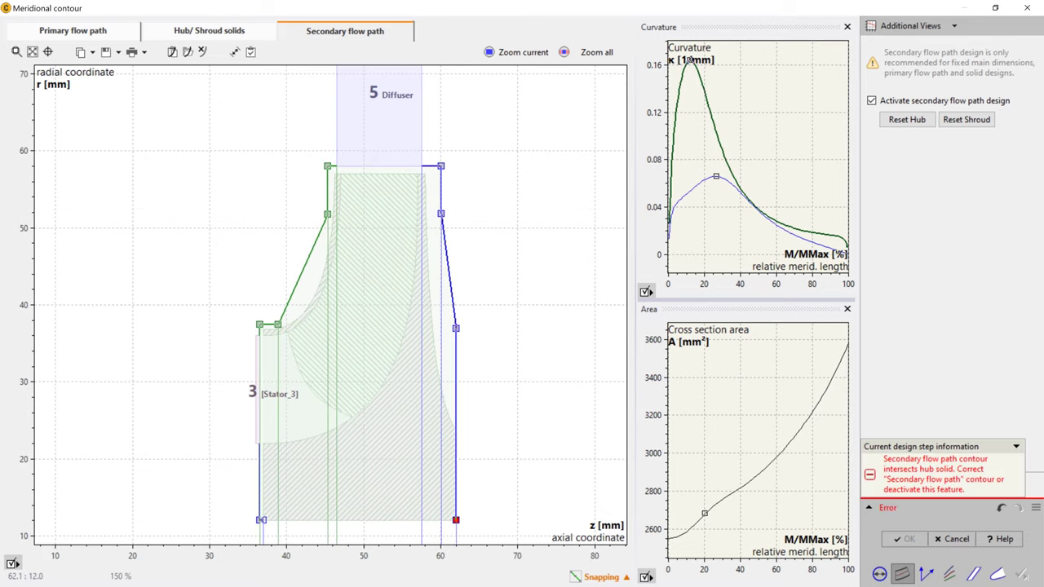
drag(455, 520, 455, 429)
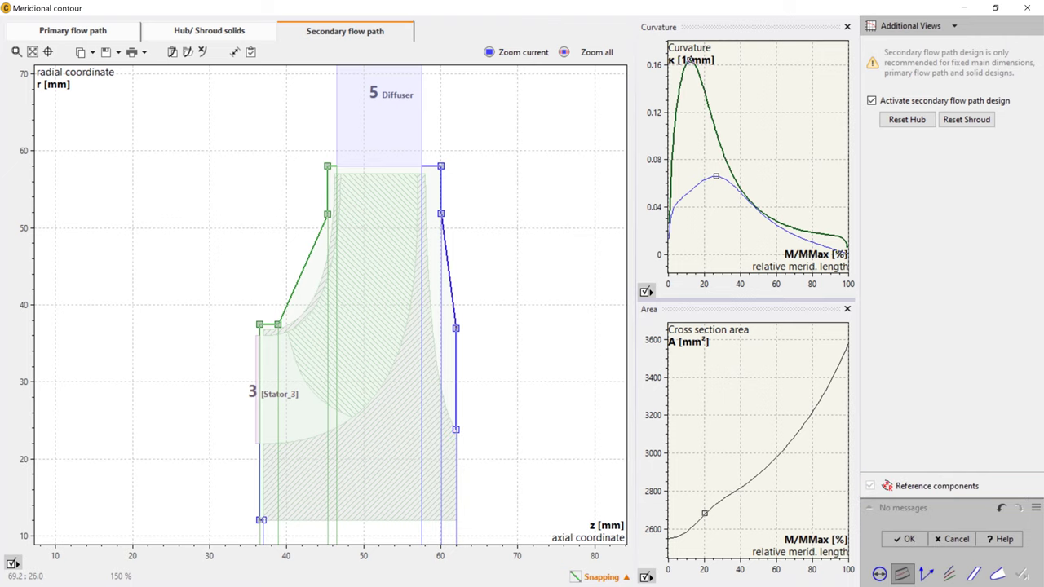
Narrow the upper hub-side gap by moving its two points to about z 59.1 mm, and confirm the meridional contour
scroll(530, 312, up, 1)
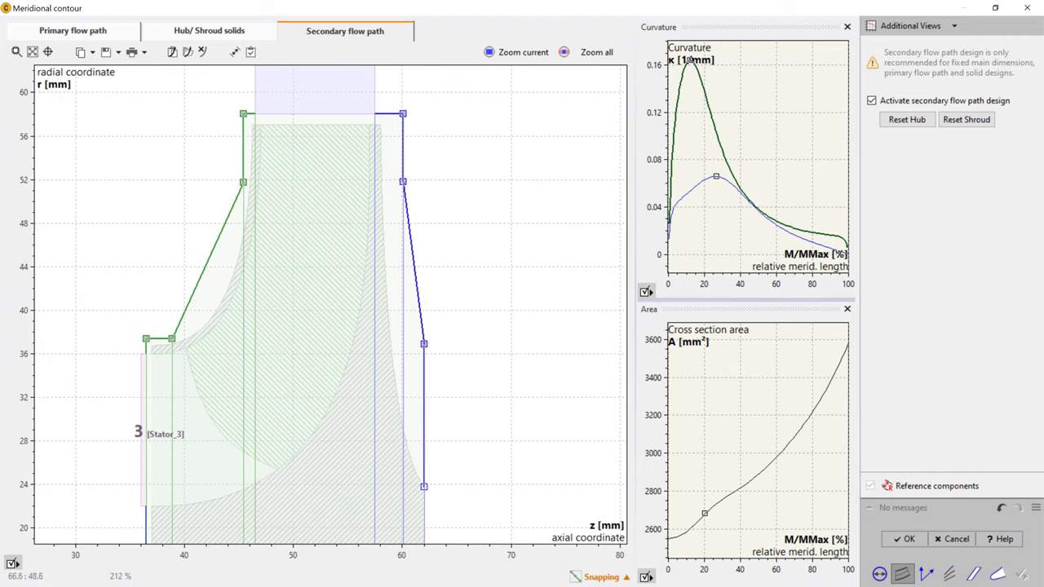
scroll(472, 222, up, 1)
middle_drag(471, 222, 539, 445)
scroll(435, 273, up, 2)
middle_drag(435, 273, 369, 266)
drag(372, 273, 339, 273)
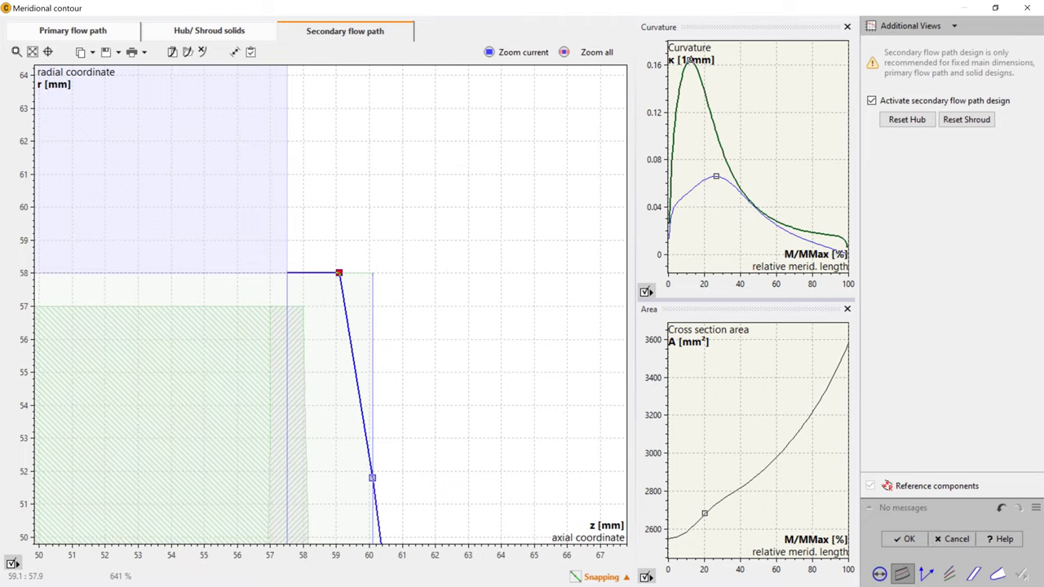
drag(372, 478, 352, 478)
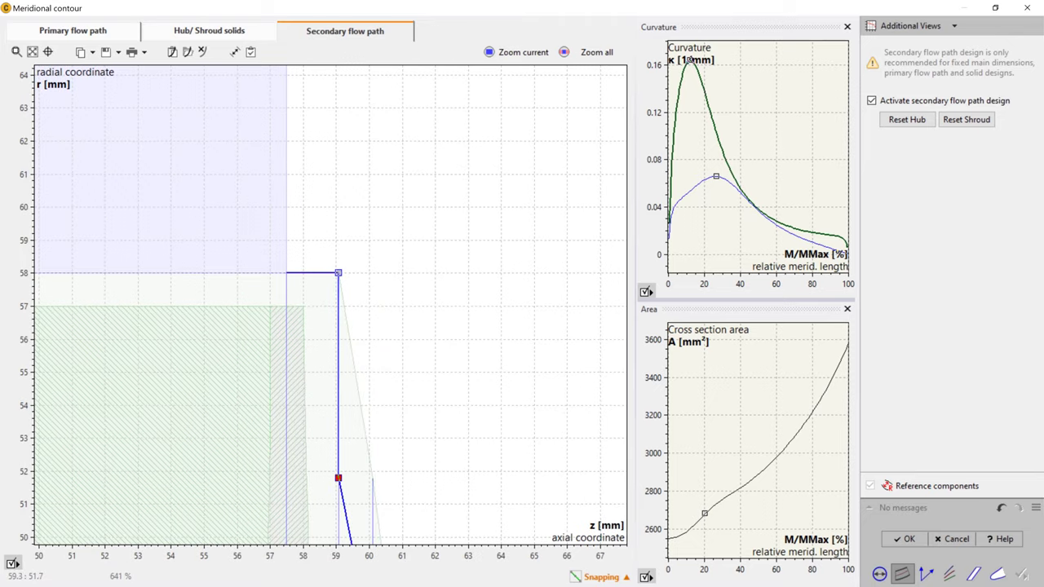
scroll(345, 481, down, 3)
scroll(489, 379, down, 3)
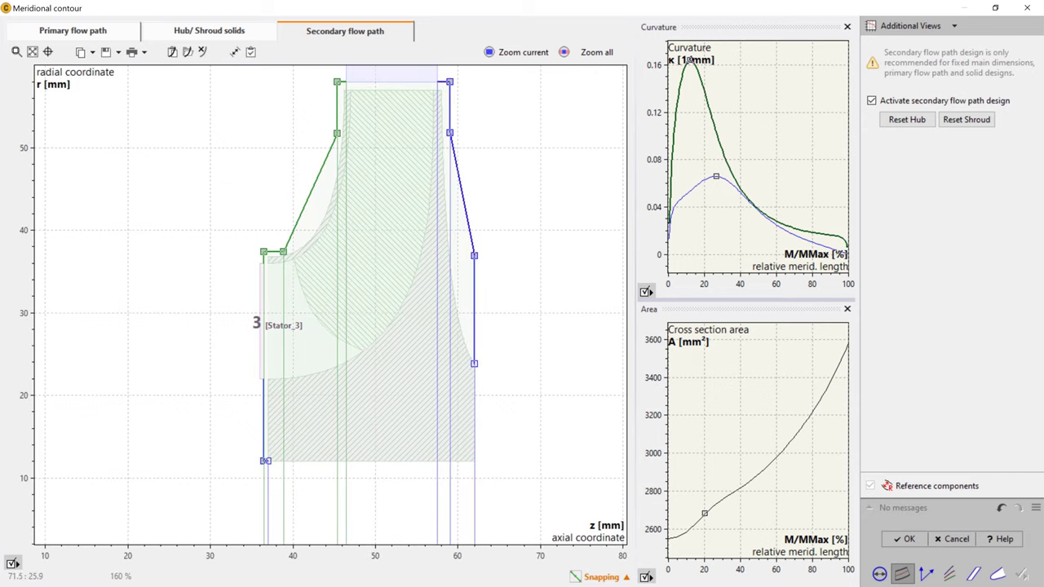
middle_drag(553, 346, 544, 397)
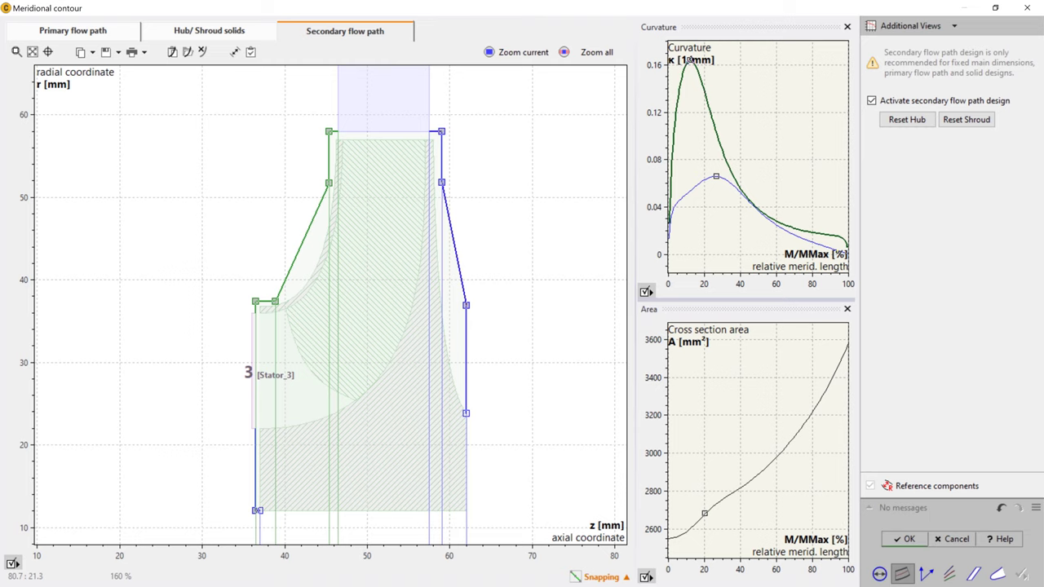
click(905, 540)
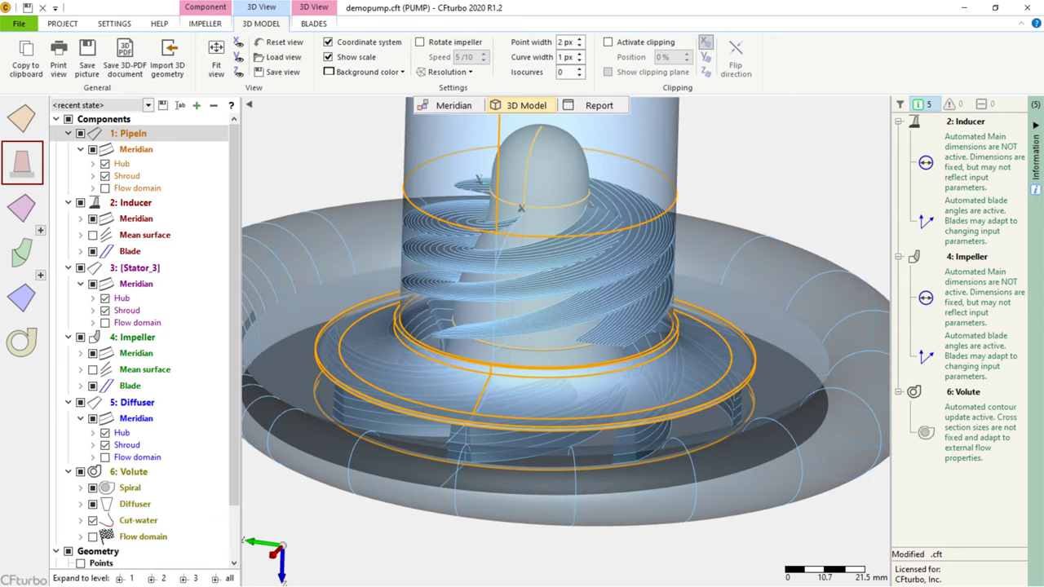
Recolor the hub of the PipeIn component with the near-white theme color in the 3D model
click(22, 163)
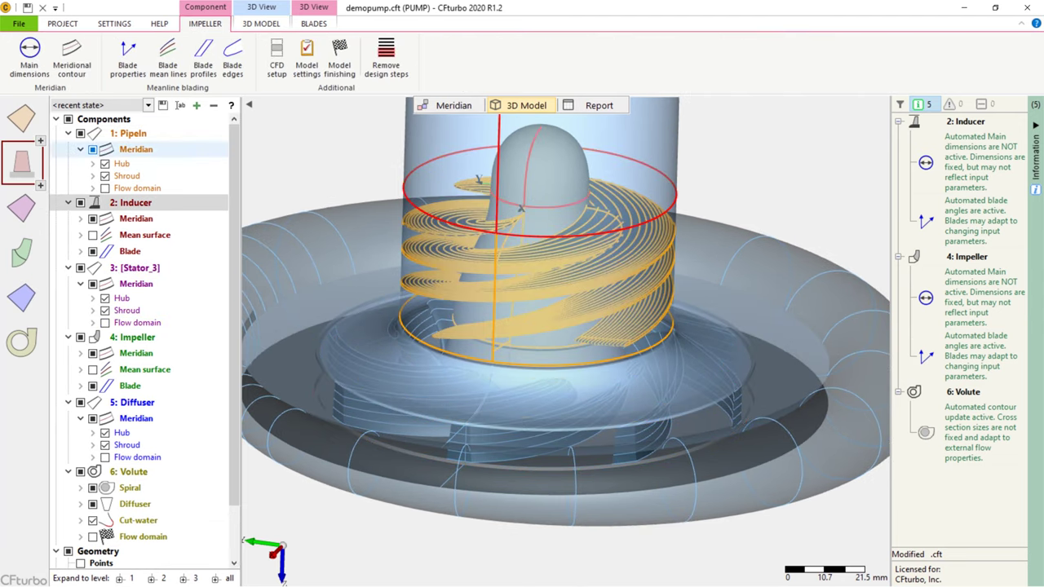
right_click(131, 134)
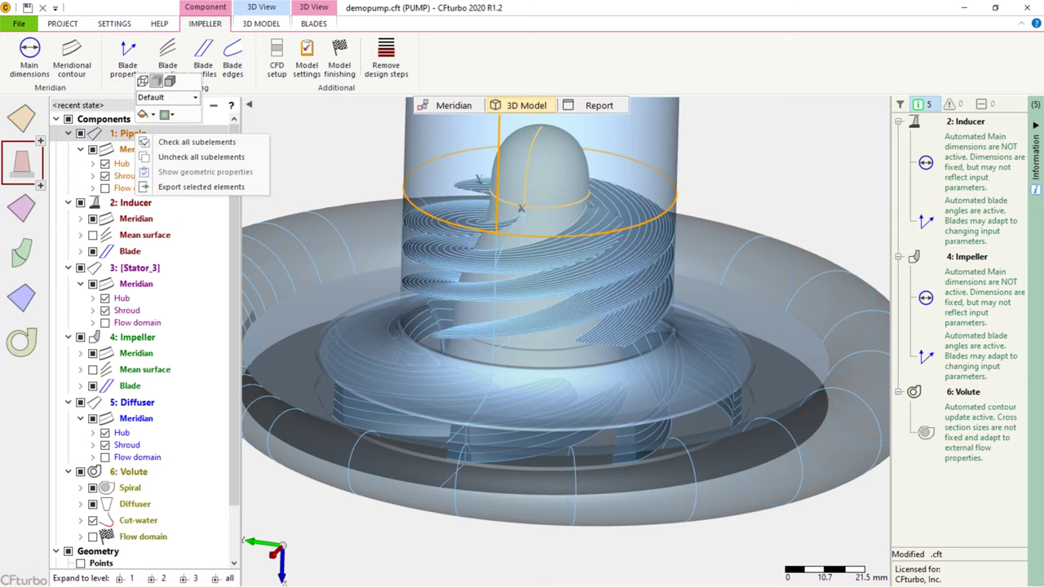
click(131, 136)
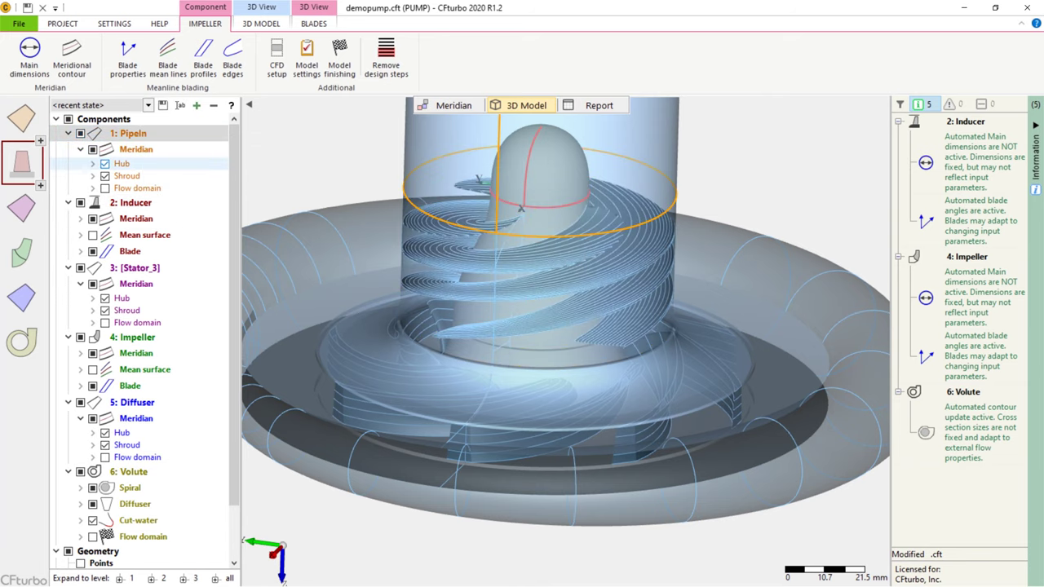
click(123, 163)
right_click(122, 163)
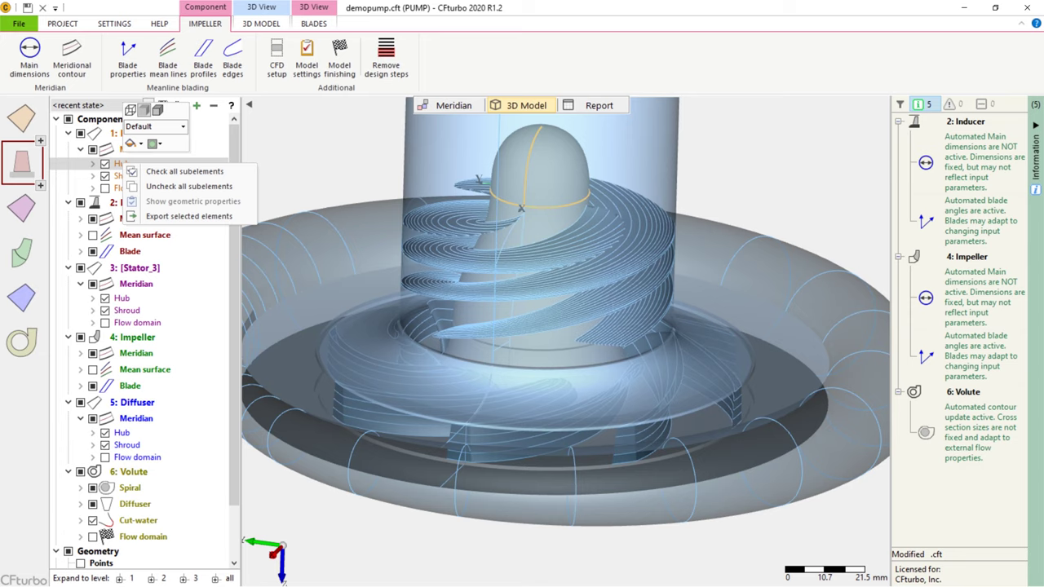
click(142, 144)
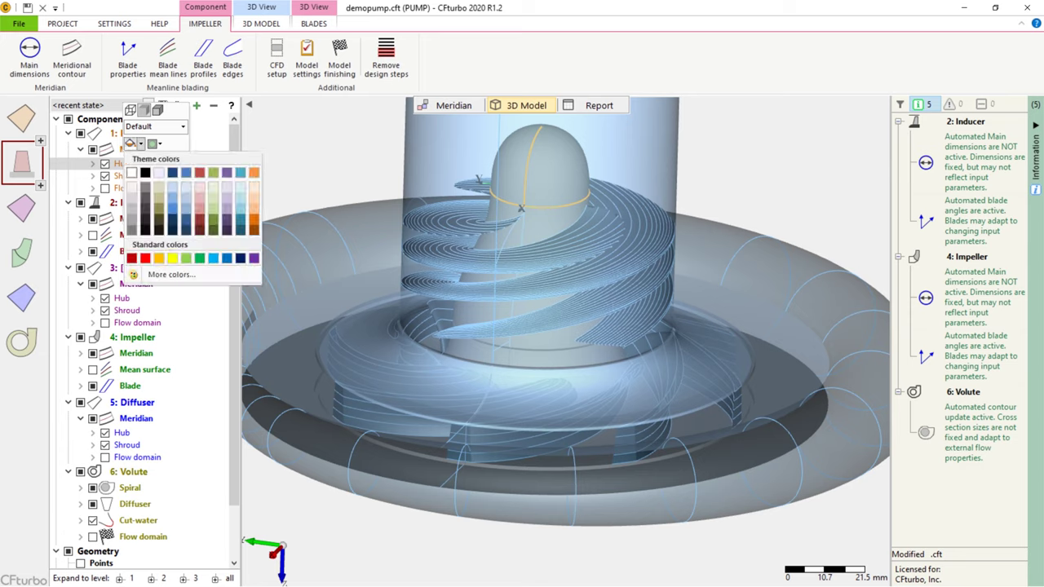
click(158, 173)
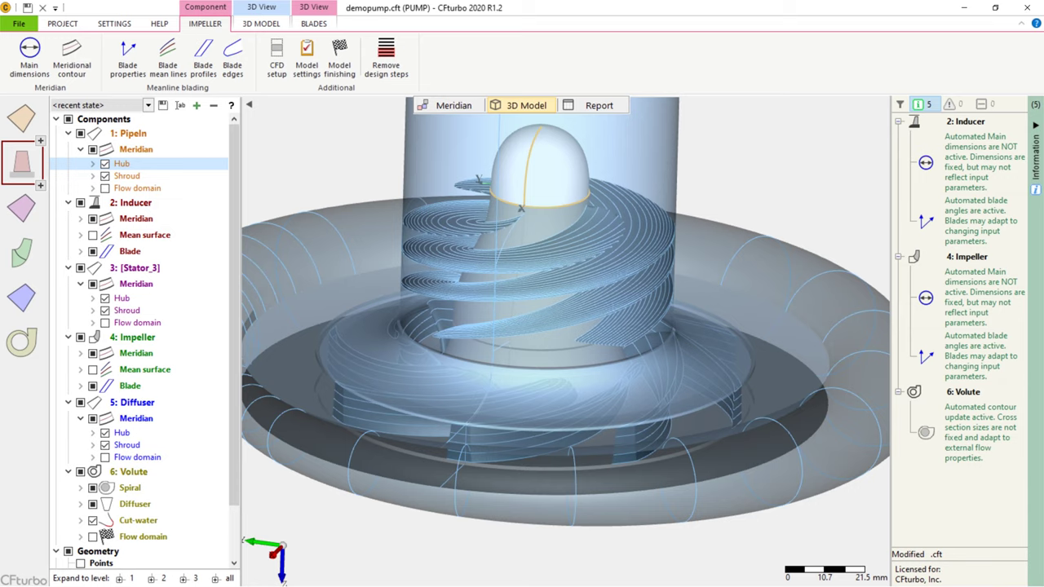
Run model finishing for the inducer with solid trimming and no fillets
click(22, 167)
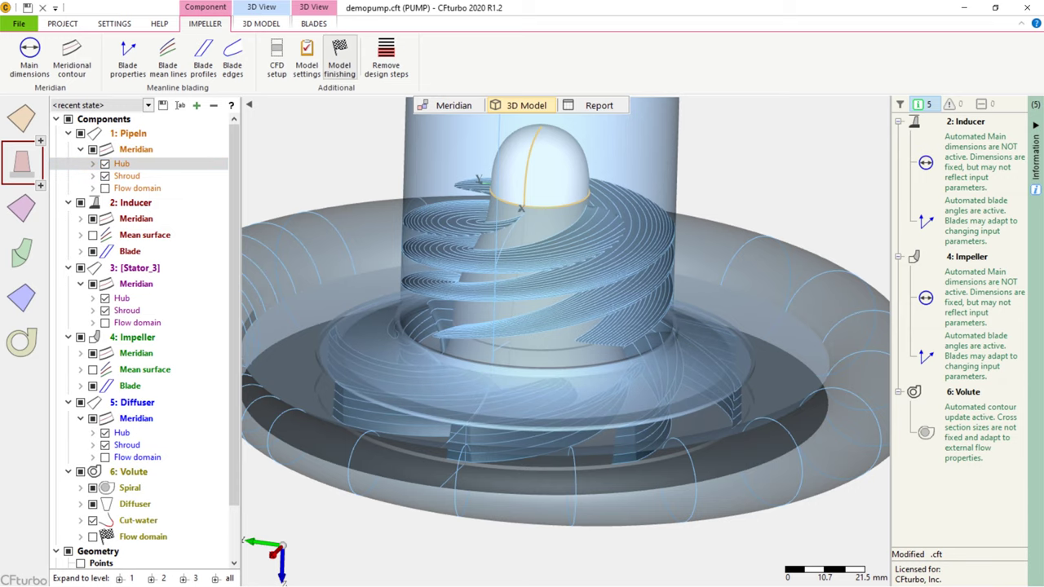
click(339, 59)
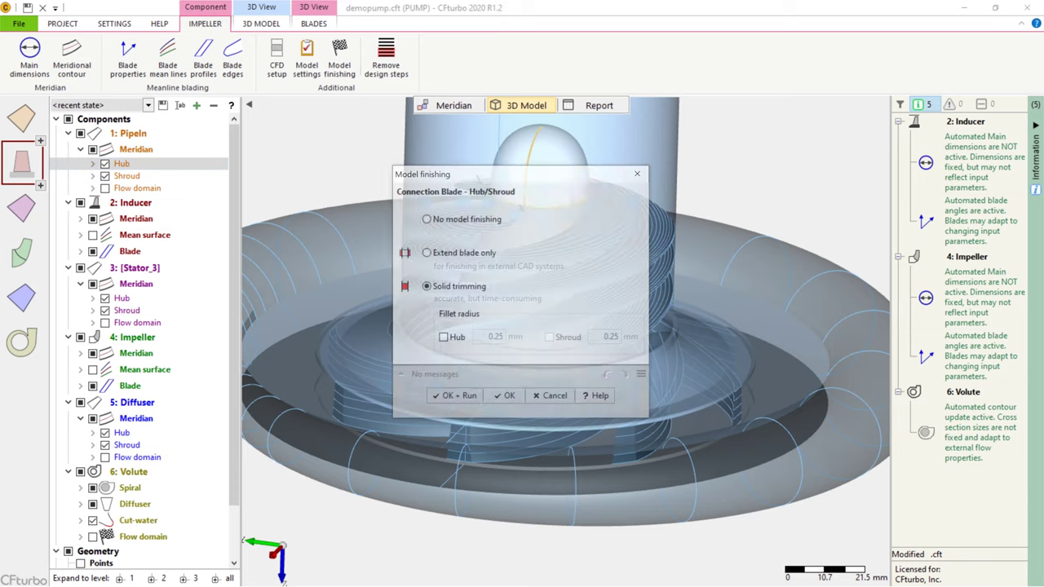
click(454, 398)
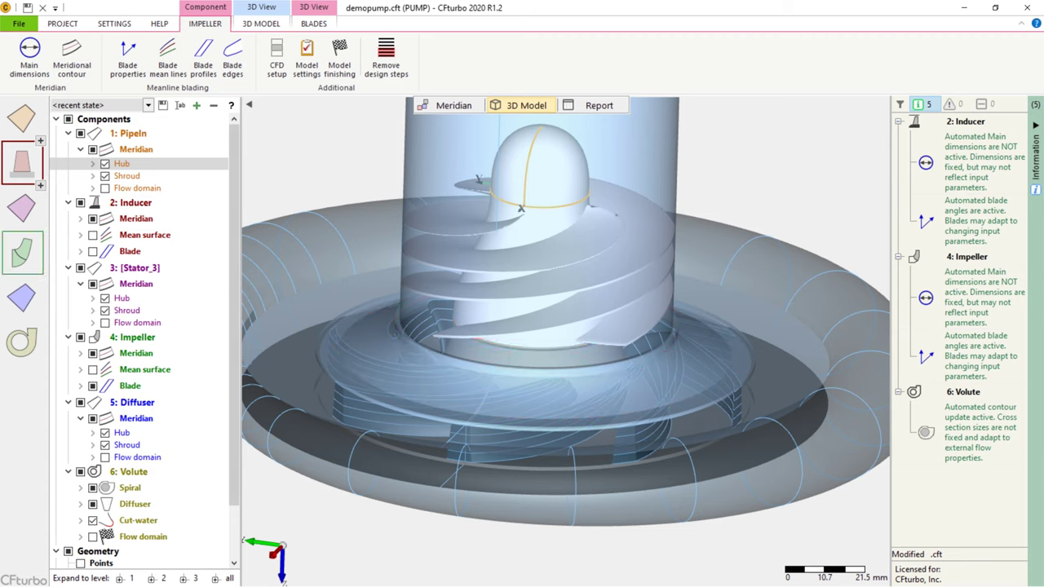
Run model finishing for the impeller with solid trimming and no hub or shroud fillets
click(21, 253)
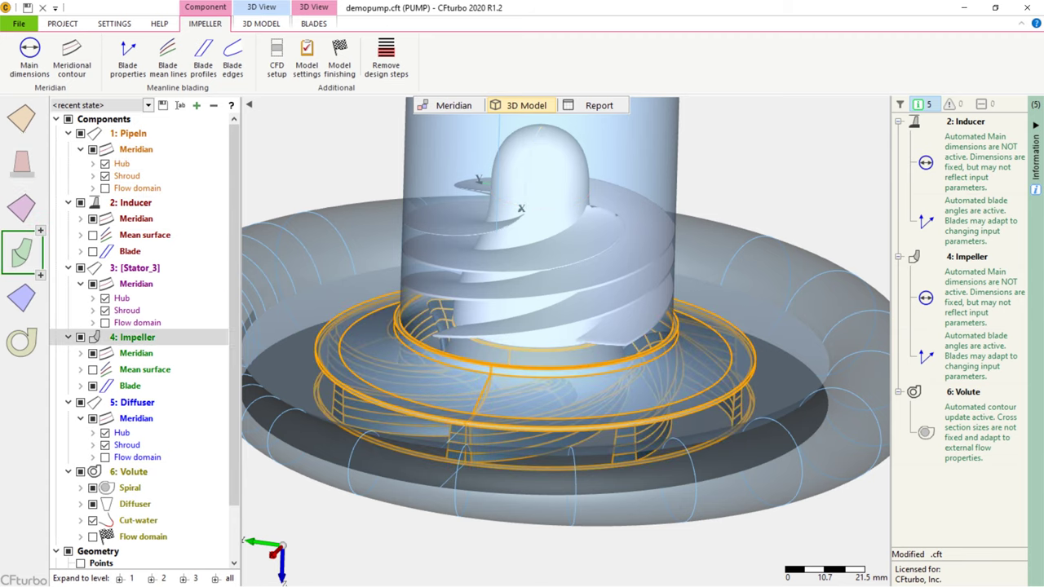
click(340, 57)
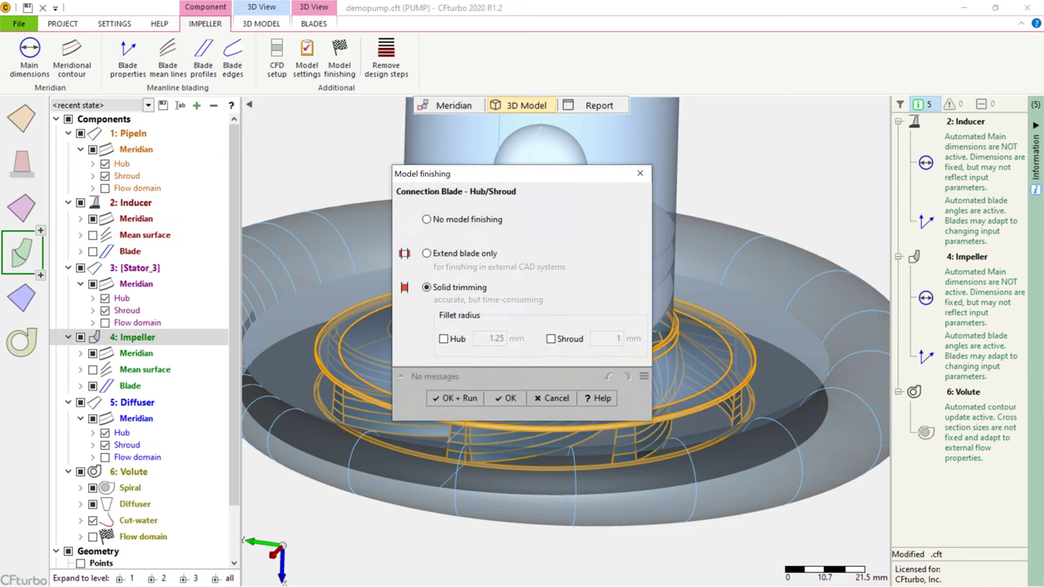
key(Return)
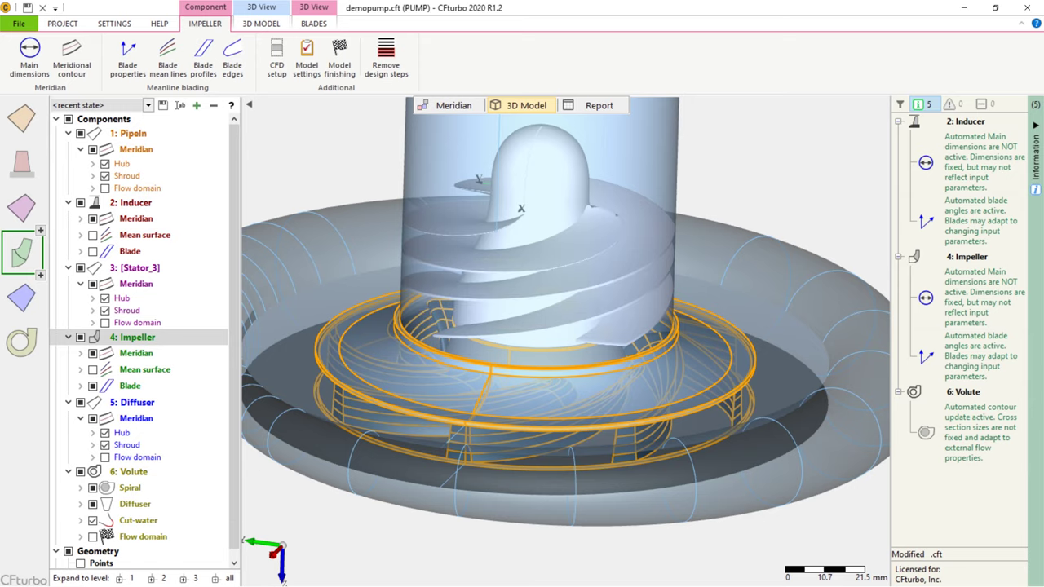
Clear the impeller's selection highlighting and examine the finished inducer and impeller in the 3D model
scroll(727, 370, up, 3)
middle_drag(728, 370, 809, 281)
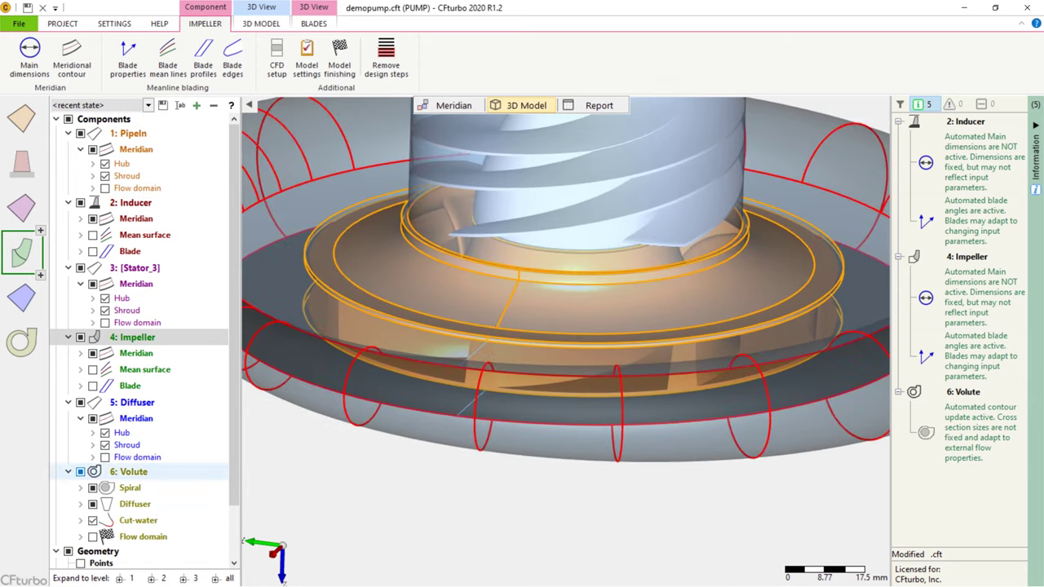
click(136, 505)
scroll(418, 527, down, 2)
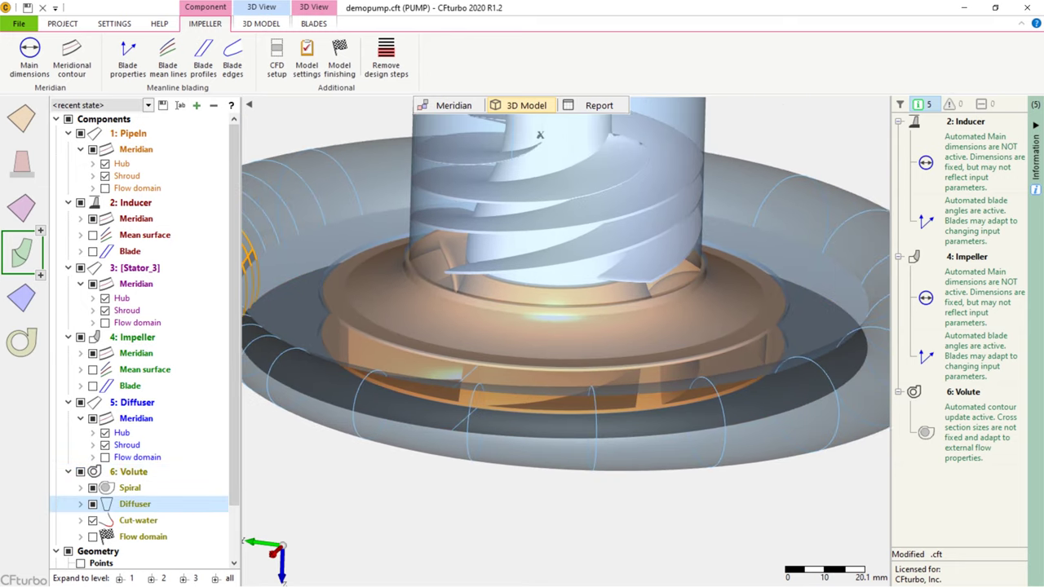
middle_drag(417, 526, 403, 550)
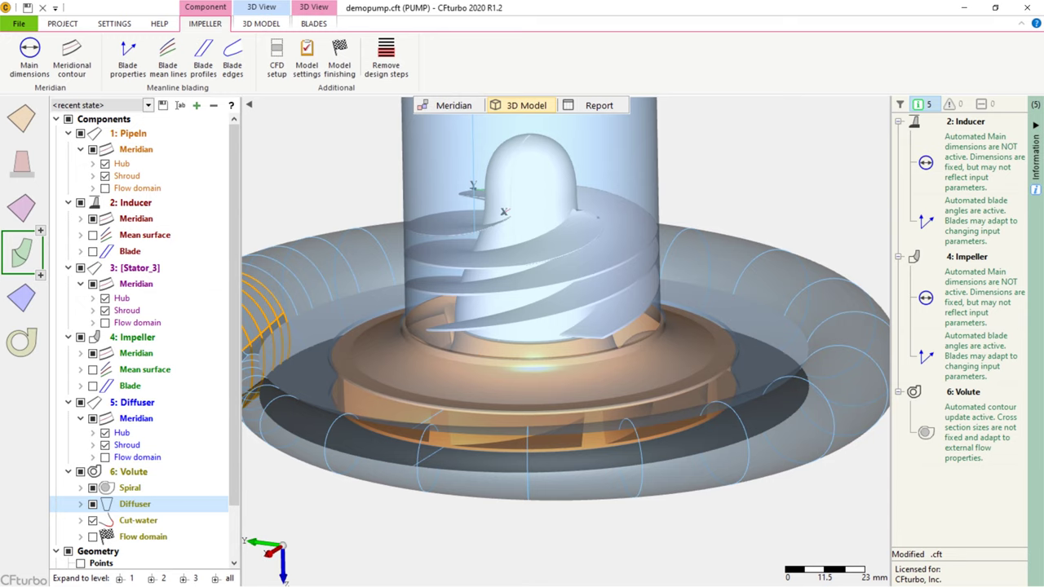
click(101, 563)
Hide the design information and the component tree to enlarge the 3D view of the pump
middle_drag(408, 526, 432, 519)
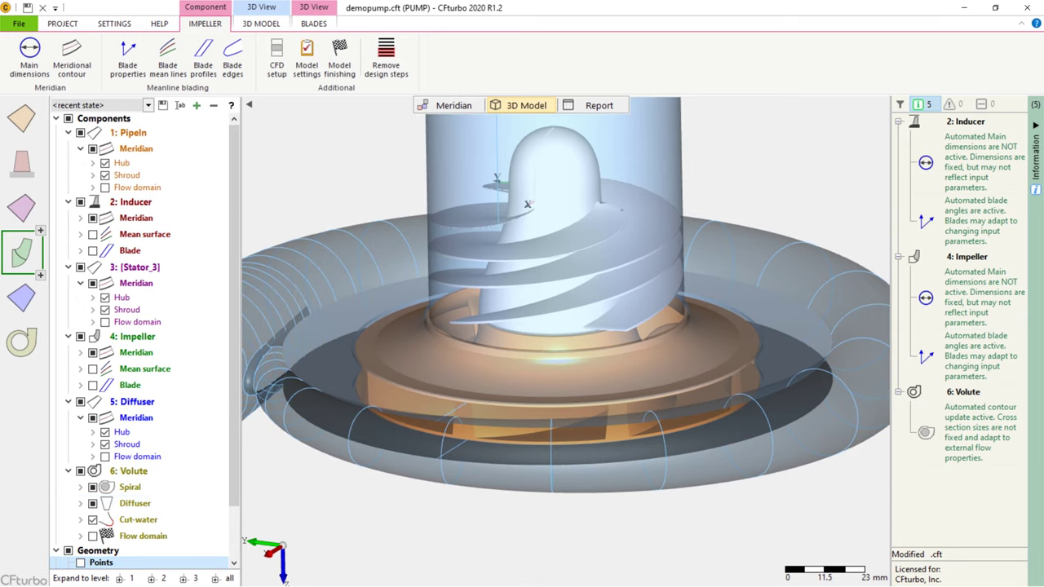
drag(512, 150, 512, 158)
middle_drag(512, 157, 494, 161)
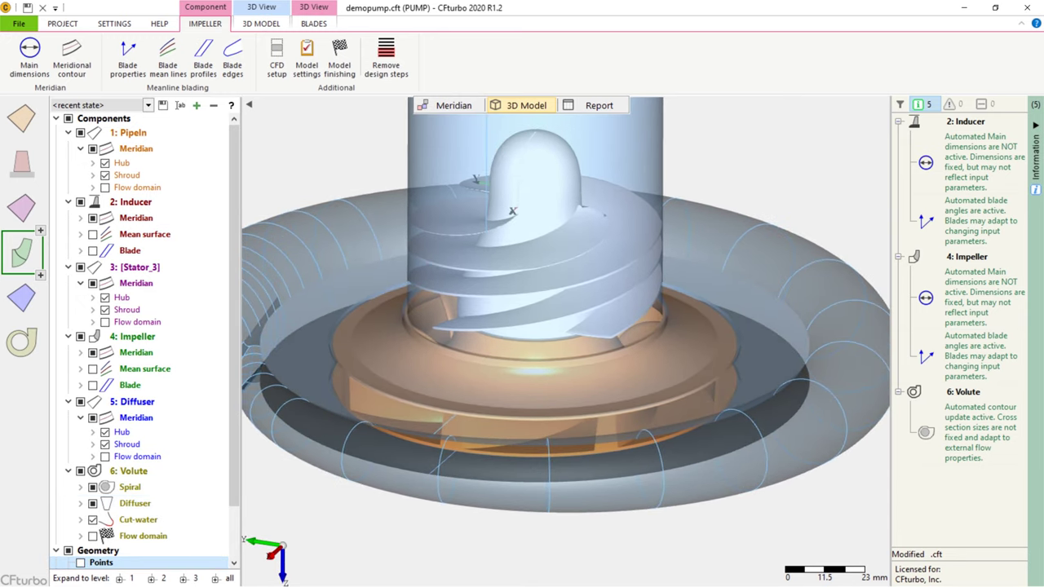
click(1036, 140)
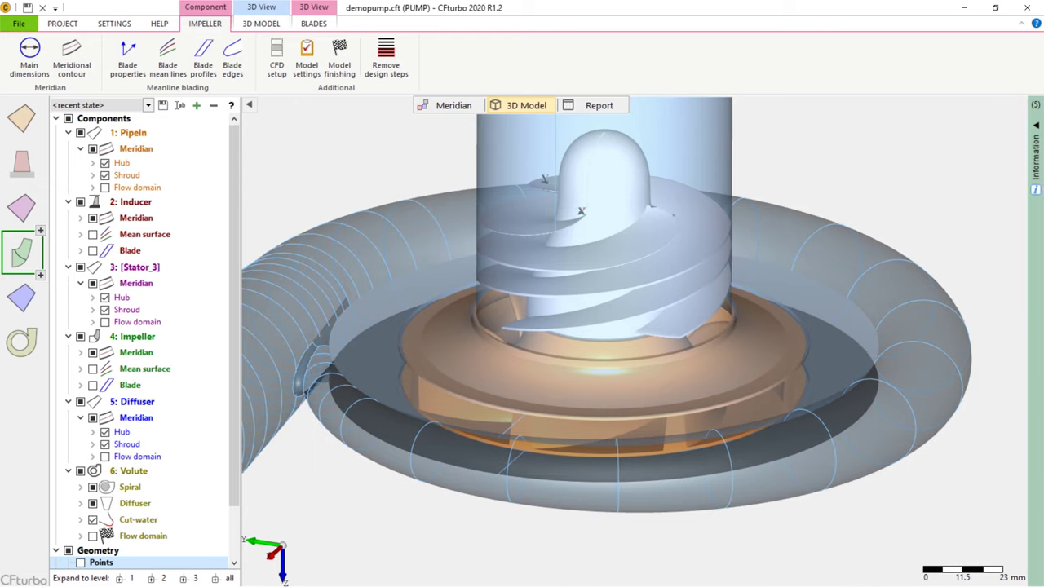
click(249, 104)
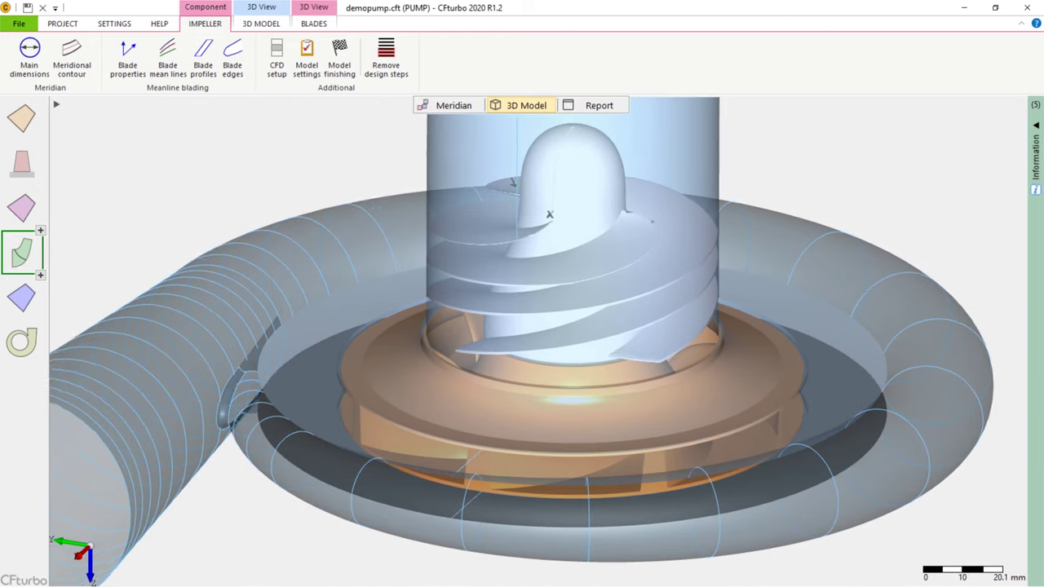